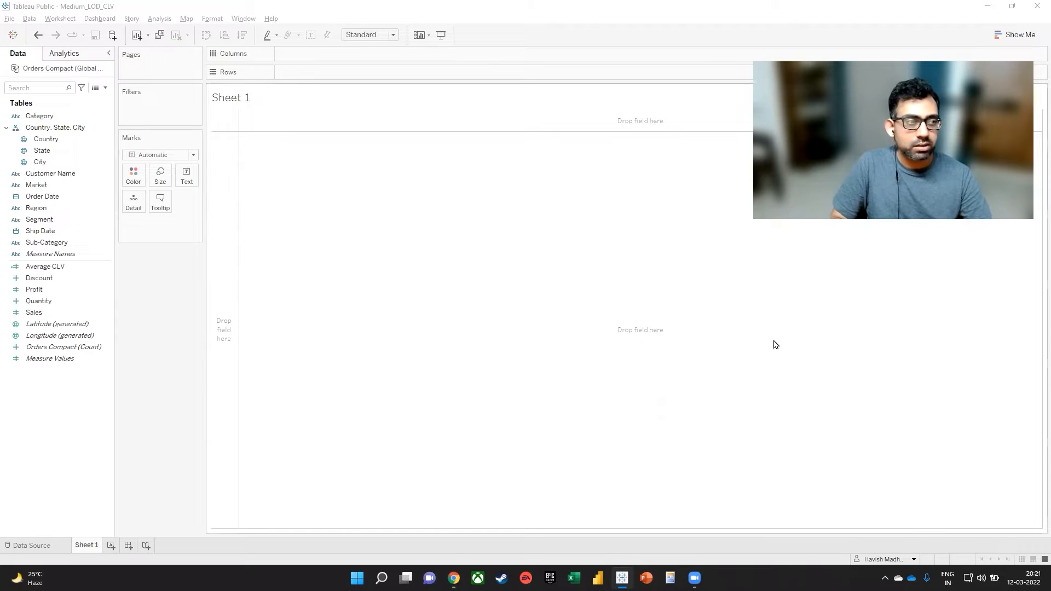
Plot Country on a world map and change its marks to the filled plus shape
{"action": "left_click", "coordinate": [61, 198]}
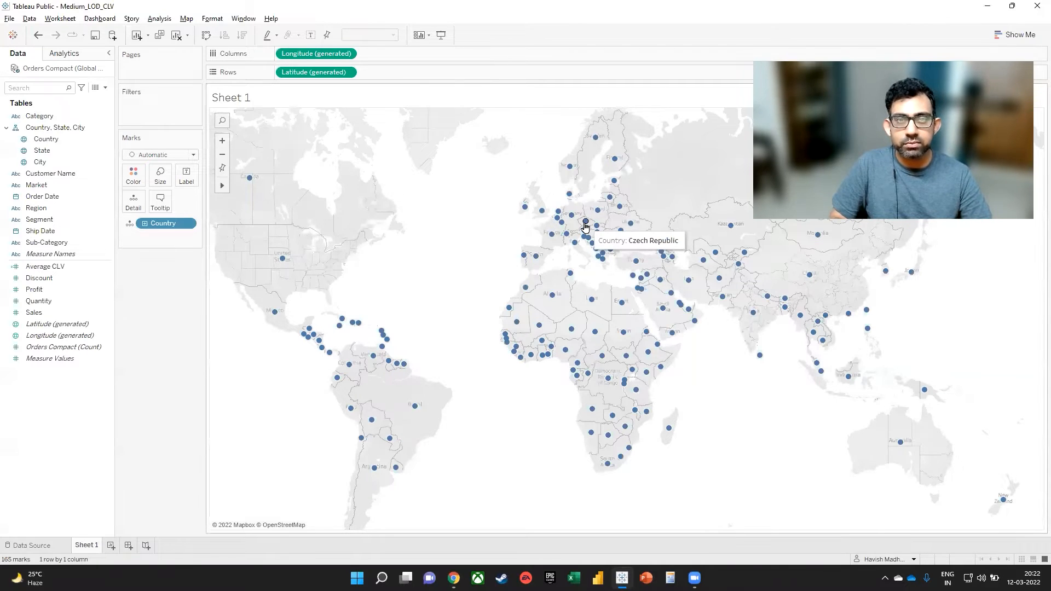
{"action": "left_click", "coordinate": [194, 155]}
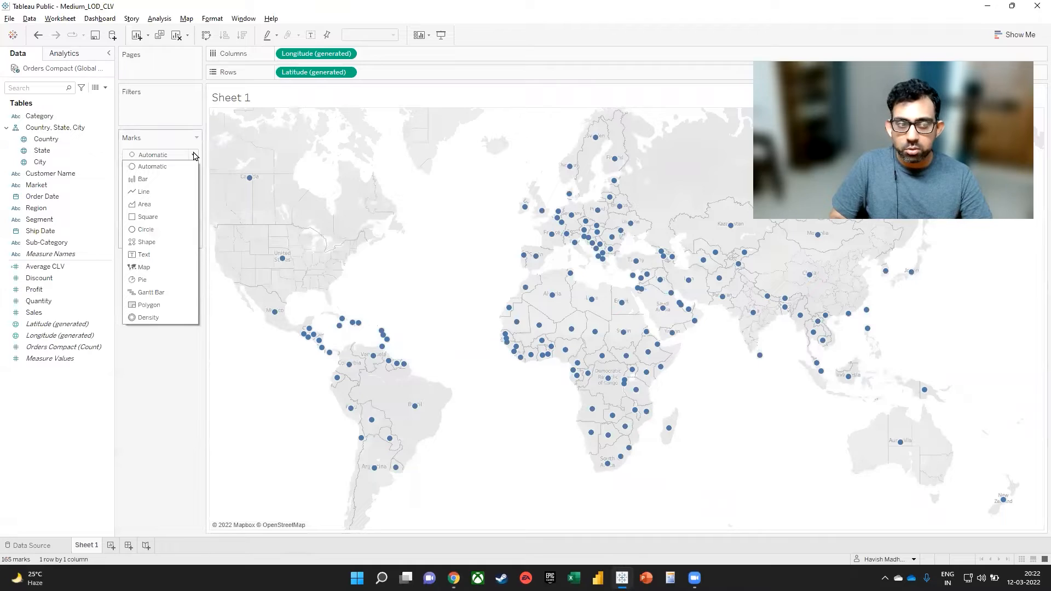
{"action": "left_click", "coordinate": [167, 246]}
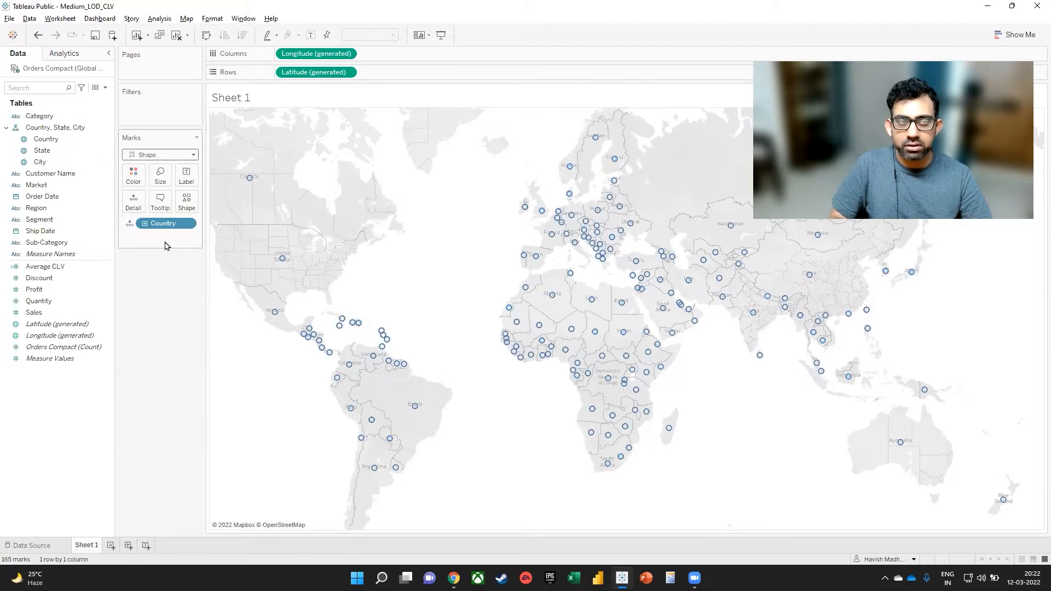
{"action": "left_click", "coordinate": [186, 201]}
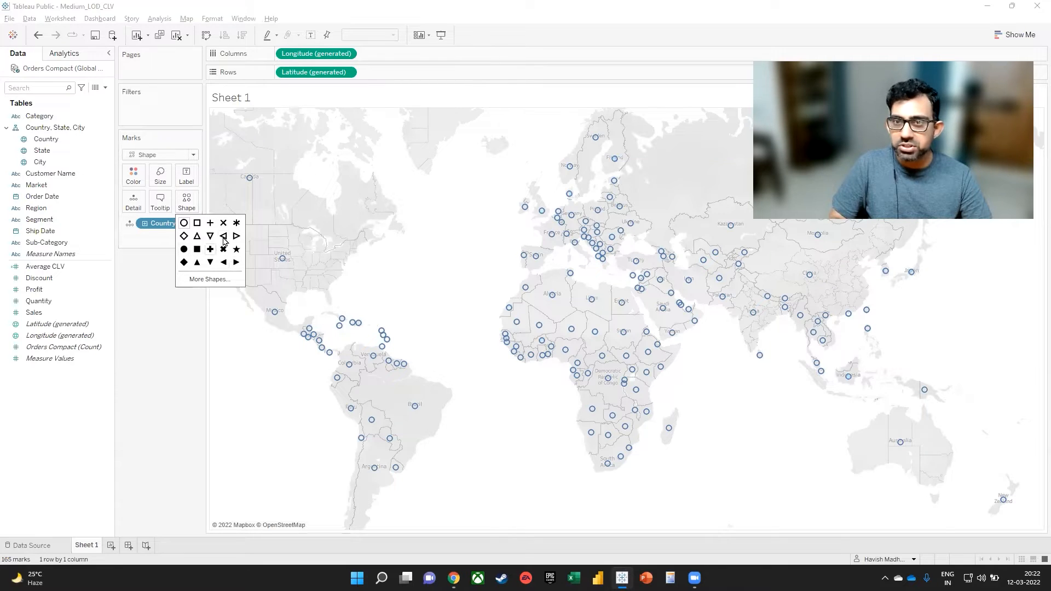
{"action": "left_click", "coordinate": [210, 249]}
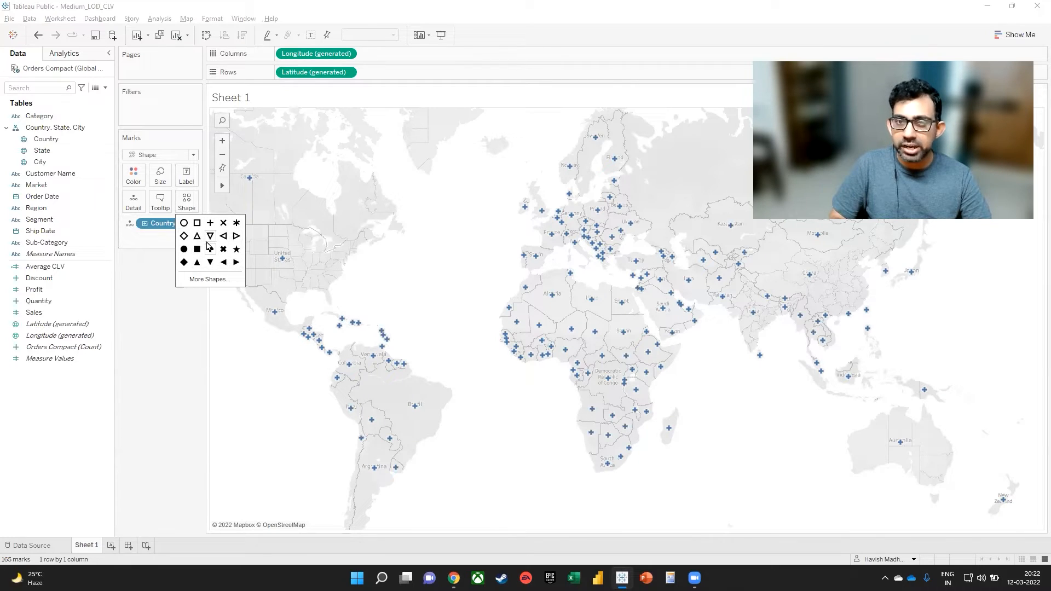
Assign the boxed-arrow icon from the Custom shape palette to the country marks and enlarge them to about the middle of the size range
{"action": "left_click", "coordinate": [198, 281]}
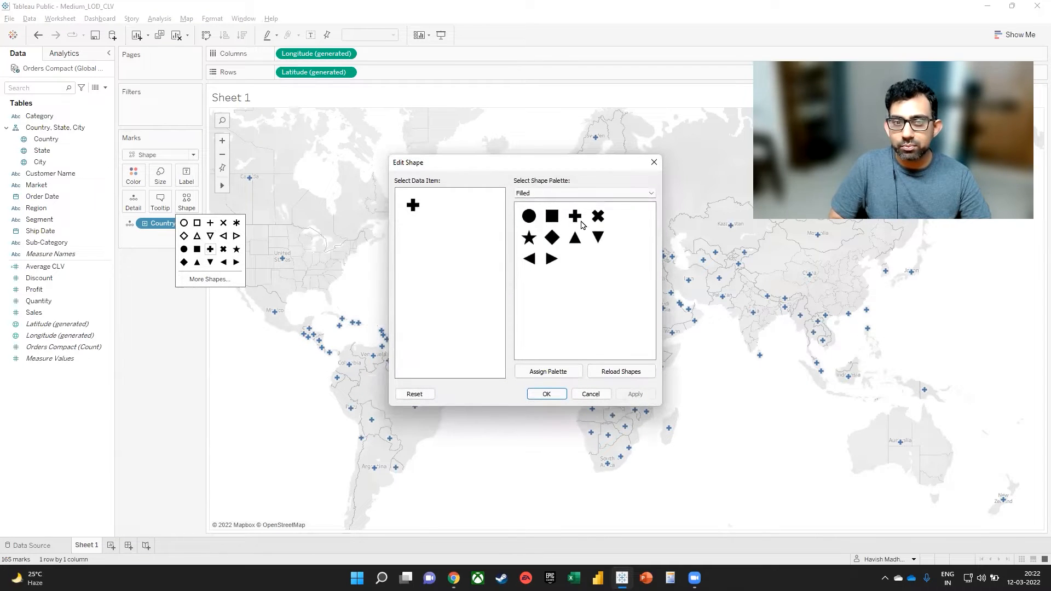
{"action": "left_click", "coordinate": [635, 195]}
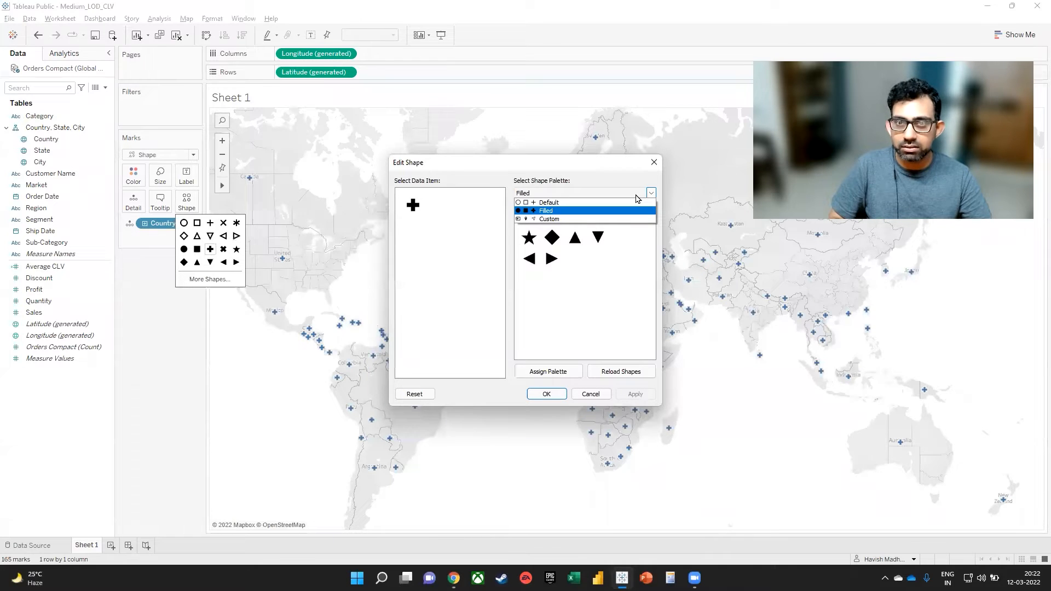
{"action": "left_click", "coordinate": [556, 219]}
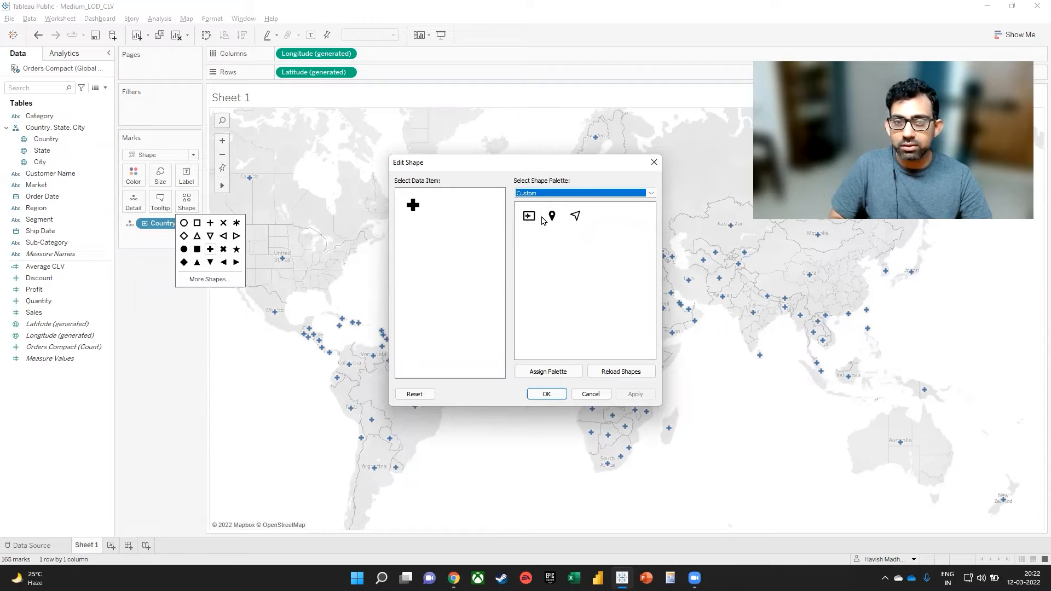
{"action": "left_click", "coordinate": [530, 217]}
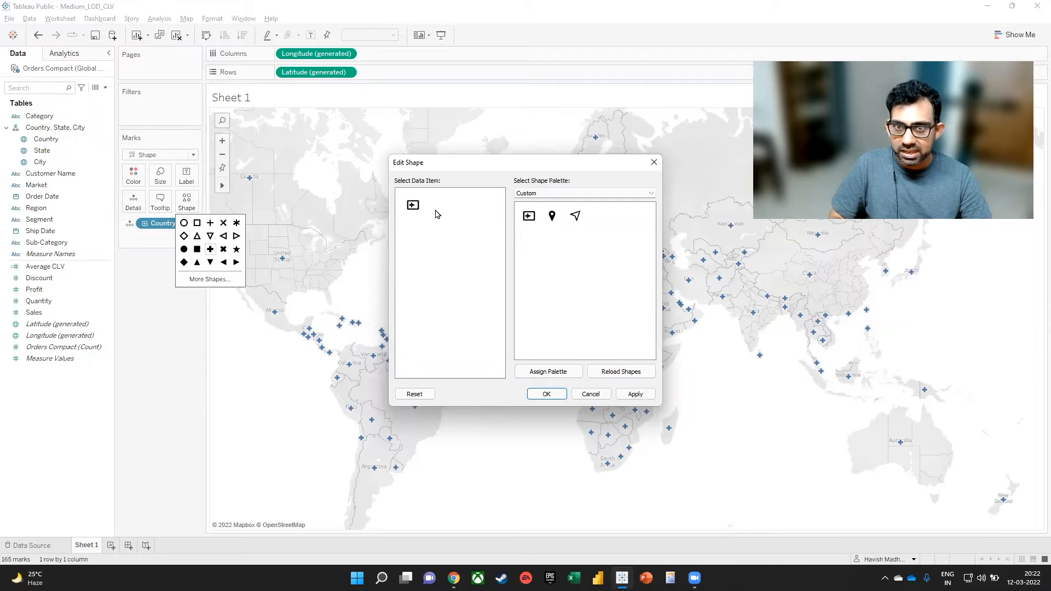
{"action": "left_click", "coordinate": [634, 394]}
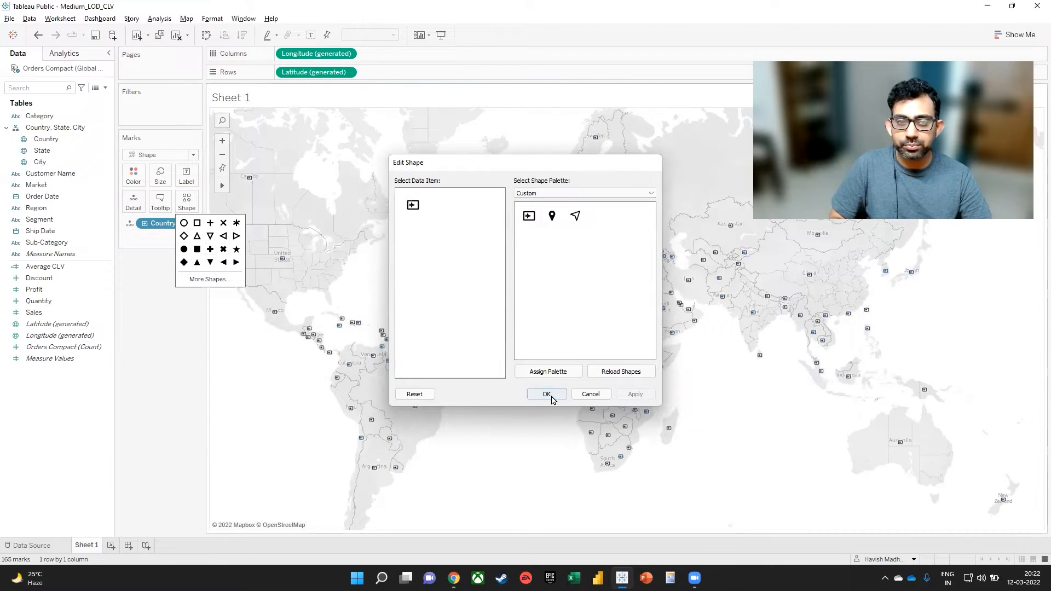
{"action": "left_click", "coordinate": [547, 395]}
{"action": "left_click", "coordinate": [160, 174]}
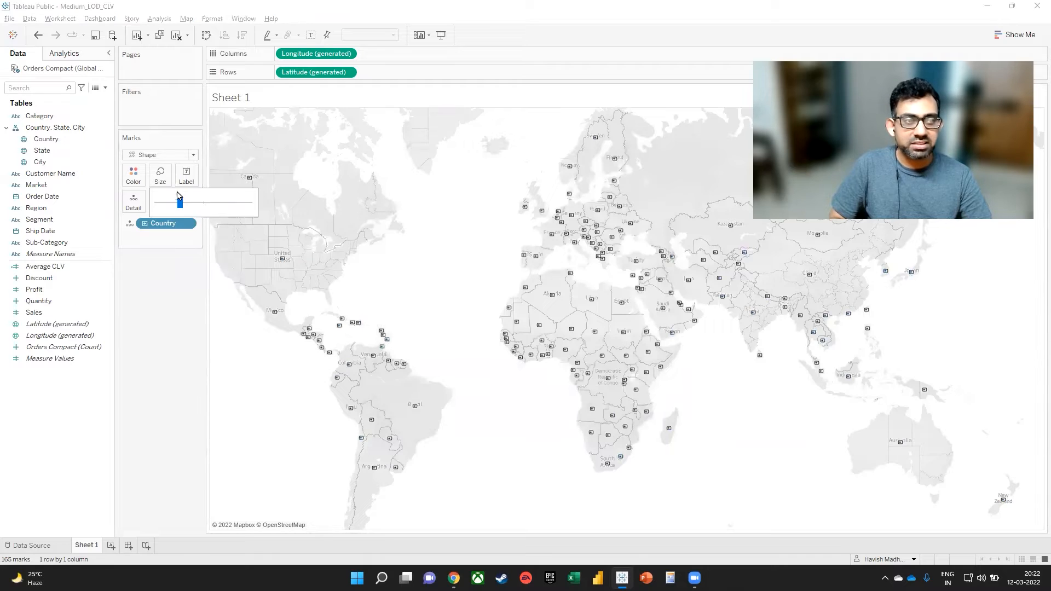
{"action": "left_click_drag", "start_coordinate": [181, 203], "coordinate": [202, 203]}
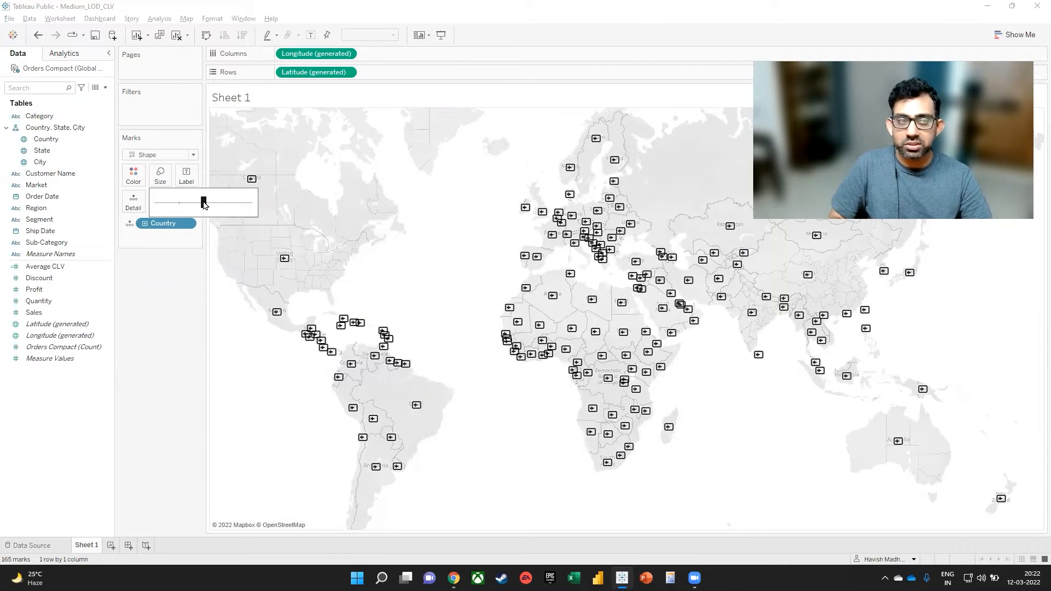
Try coloring the country marks by the sum of Sales, and undo the coloring
{"action": "left_click", "coordinate": [58, 312]}
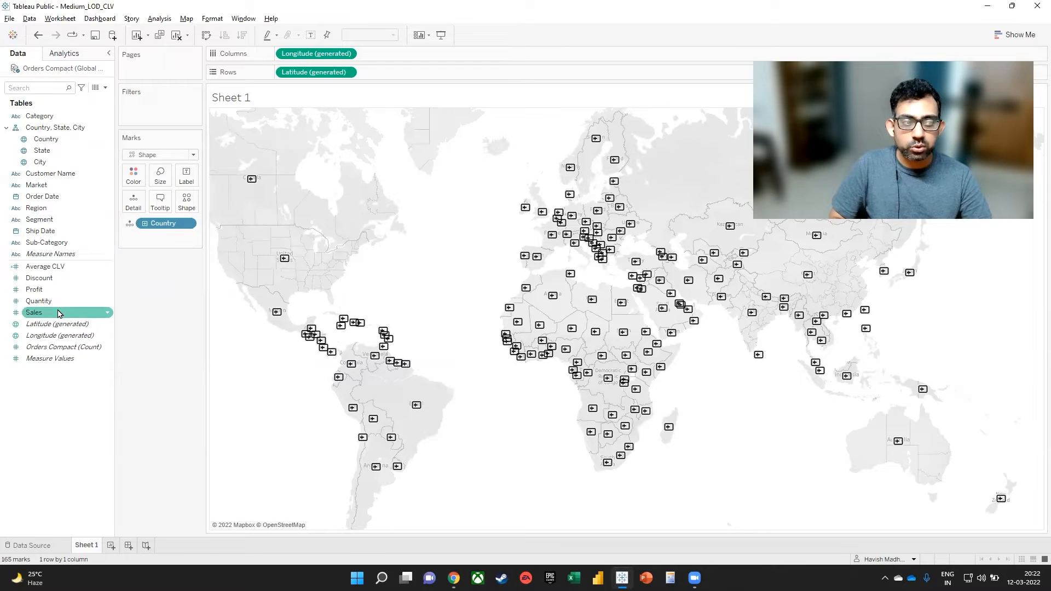
{"action": "left_click_drag", "start_coordinate": [59, 312], "coordinate": [134, 176]}
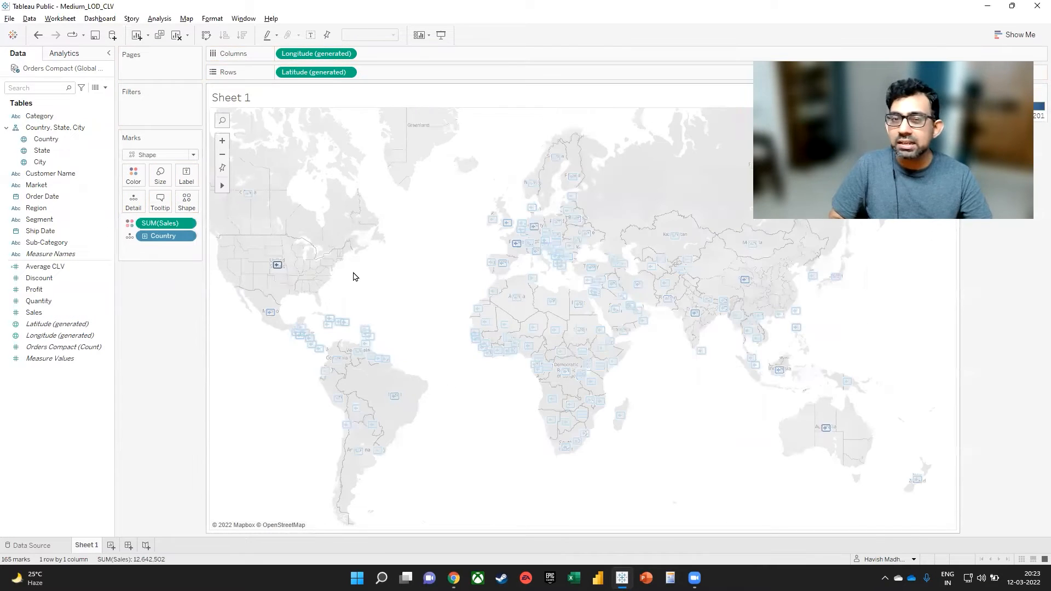
{"action": "key", "text": "ctrl+z"}
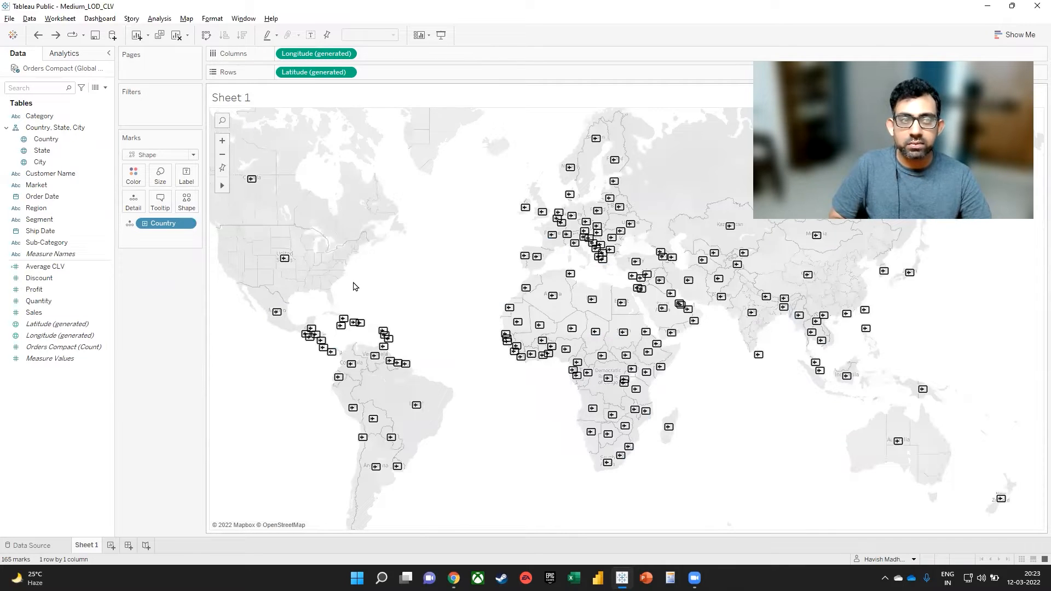
Switch to PowerPoint and create a blank presentation
{"action": "key", "text": "super"}
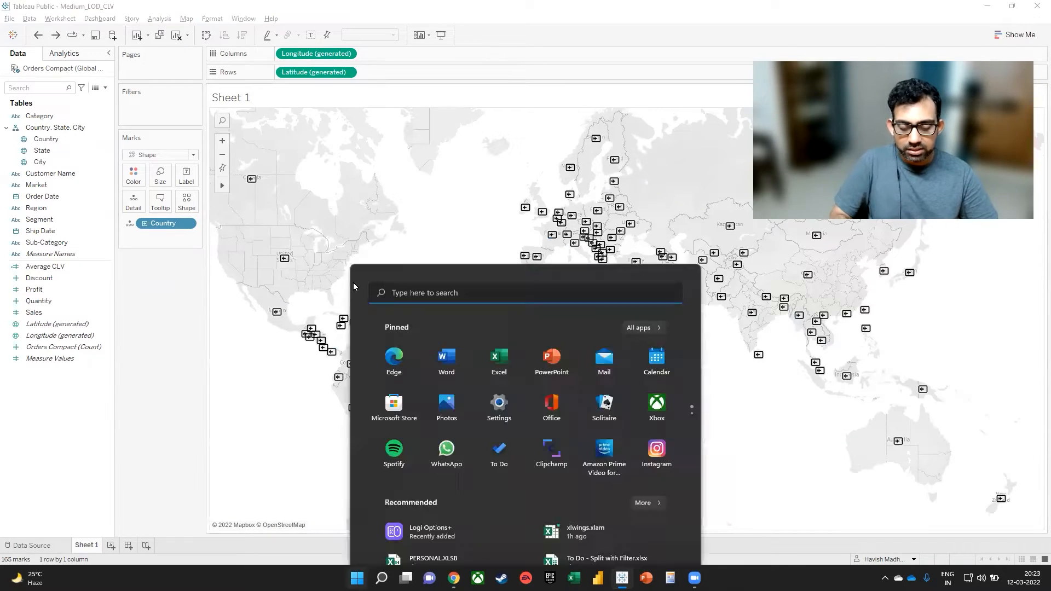
{"action": "key", "text": "super"}
{"action": "type", "text": "power"}
{"action": "key", "text": "Return"}
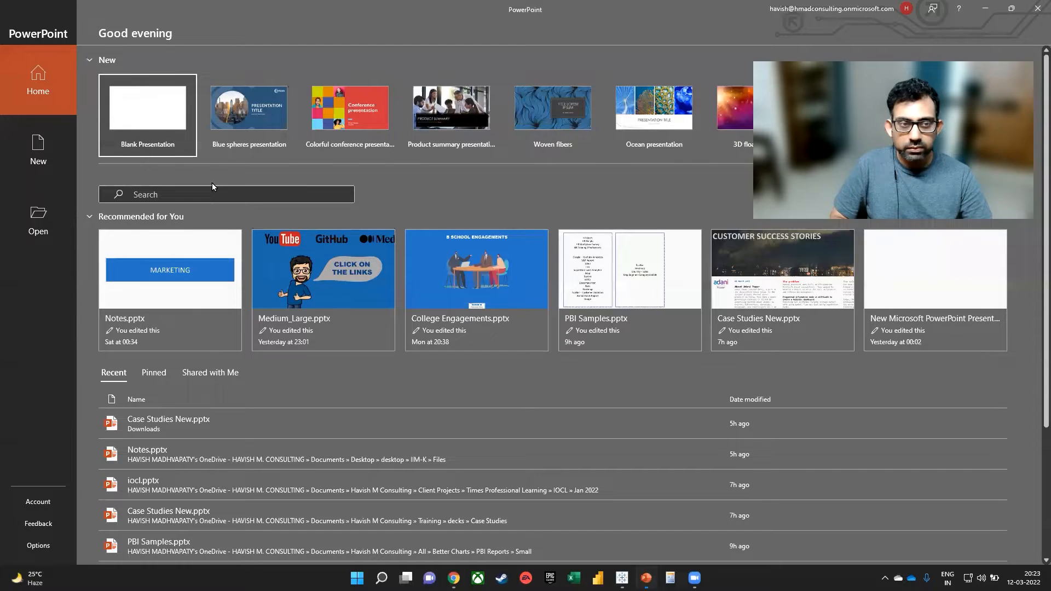
{"action": "left_click", "coordinate": [135, 137]}
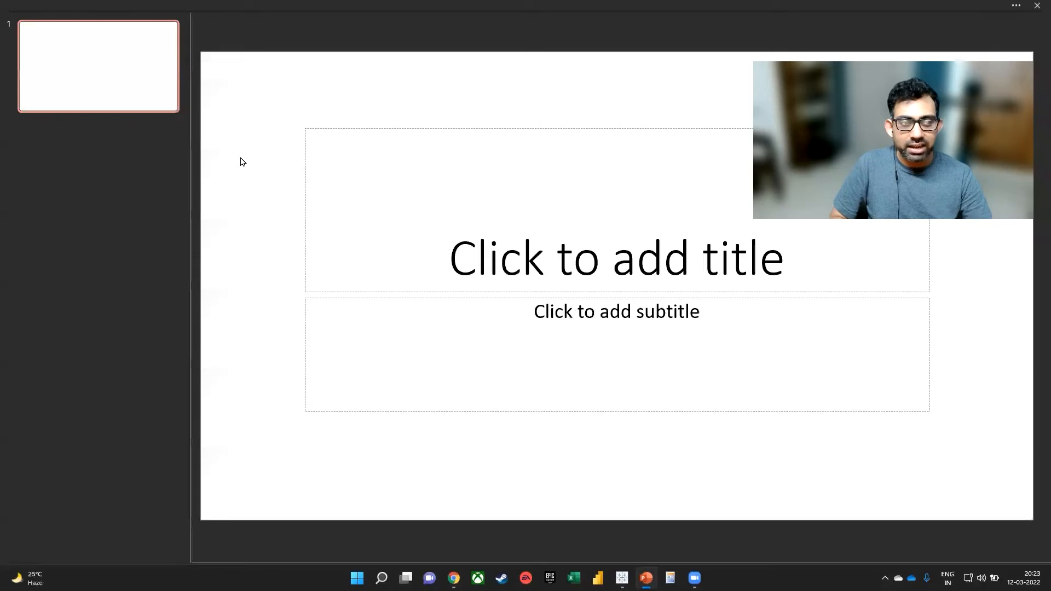
Delete the title and subtitle placeholders from the slide and bring back the full command ribbon
{"action": "key", "text": "ctrl+a"}
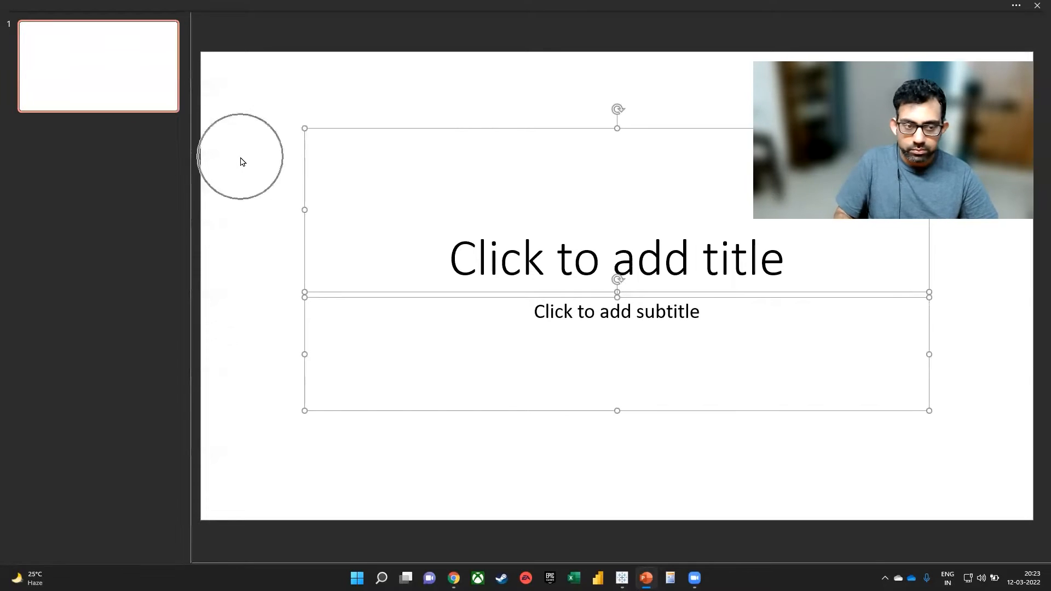
{"action": "key", "text": "Delete"}
{"action": "key", "text": "ctrl+F1"}
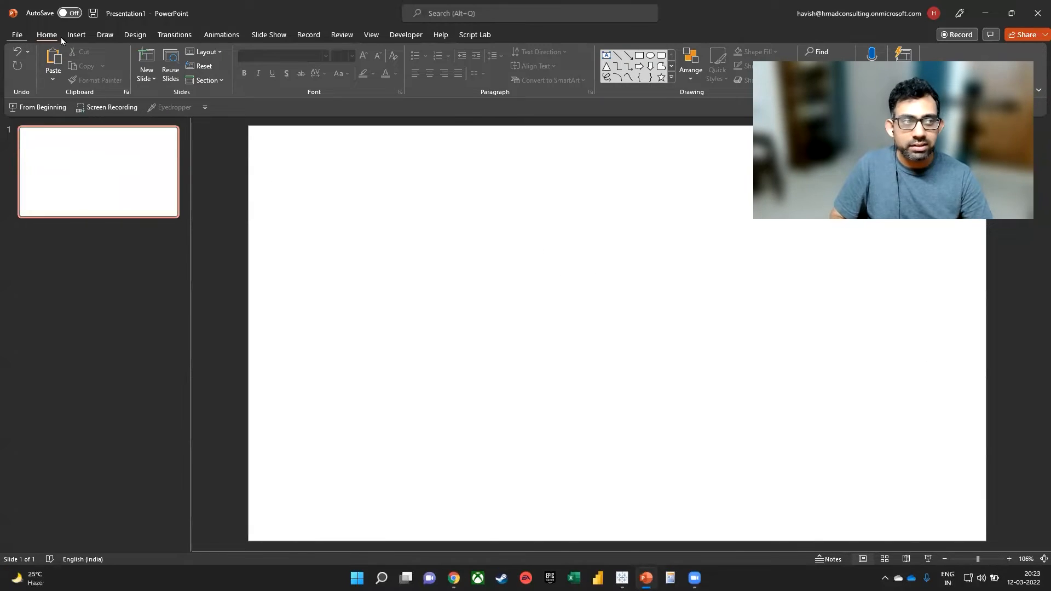
Insert the first 3D glasses icon from the stock icon library onto the empty slide
{"action": "left_click", "coordinate": [69, 36]}
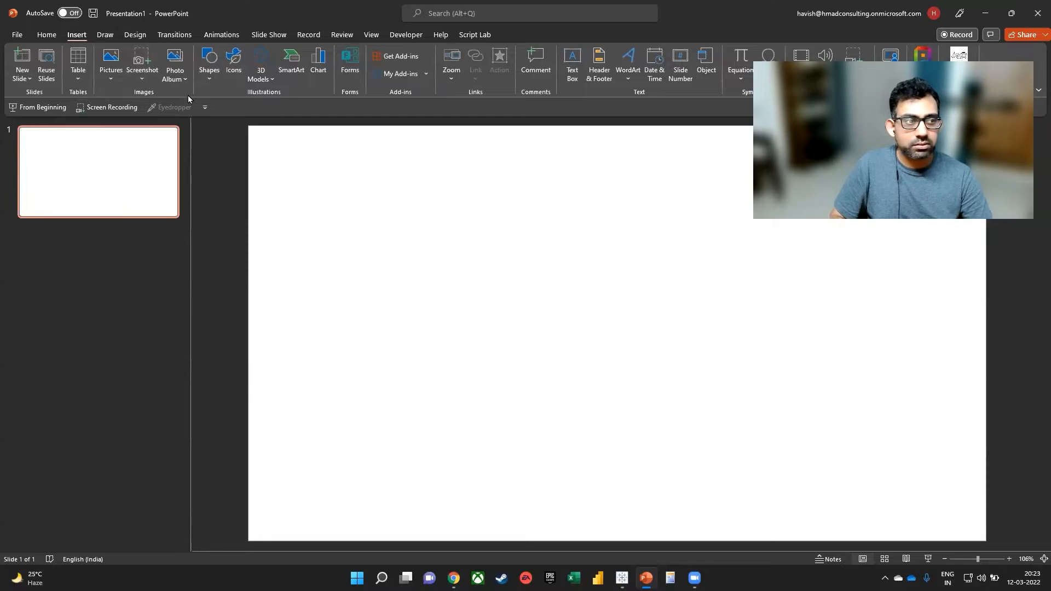
{"action": "left_click", "coordinate": [231, 70]}
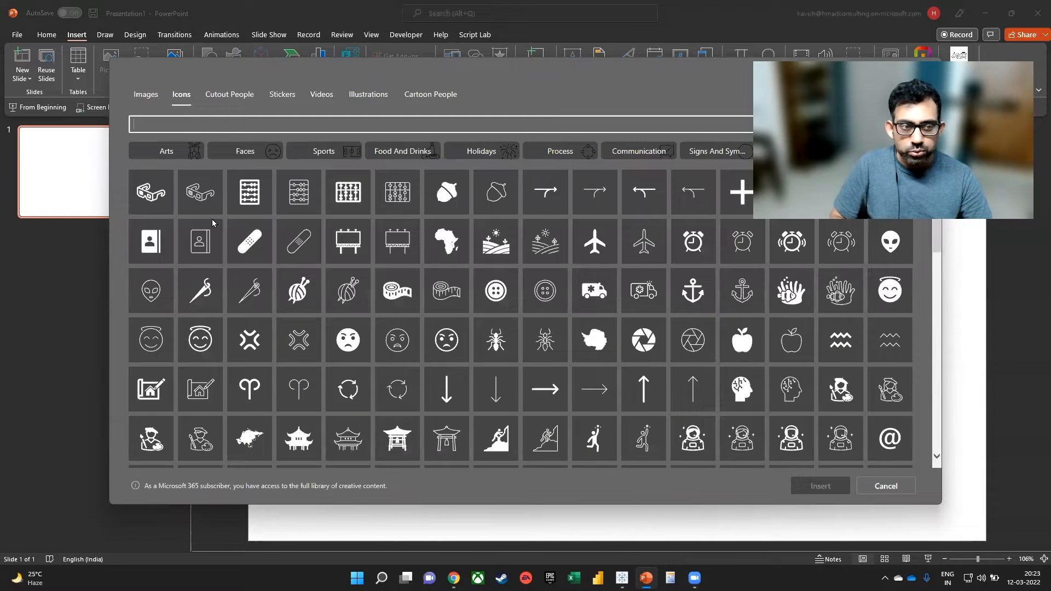
{"action": "left_click", "coordinate": [160, 196]}
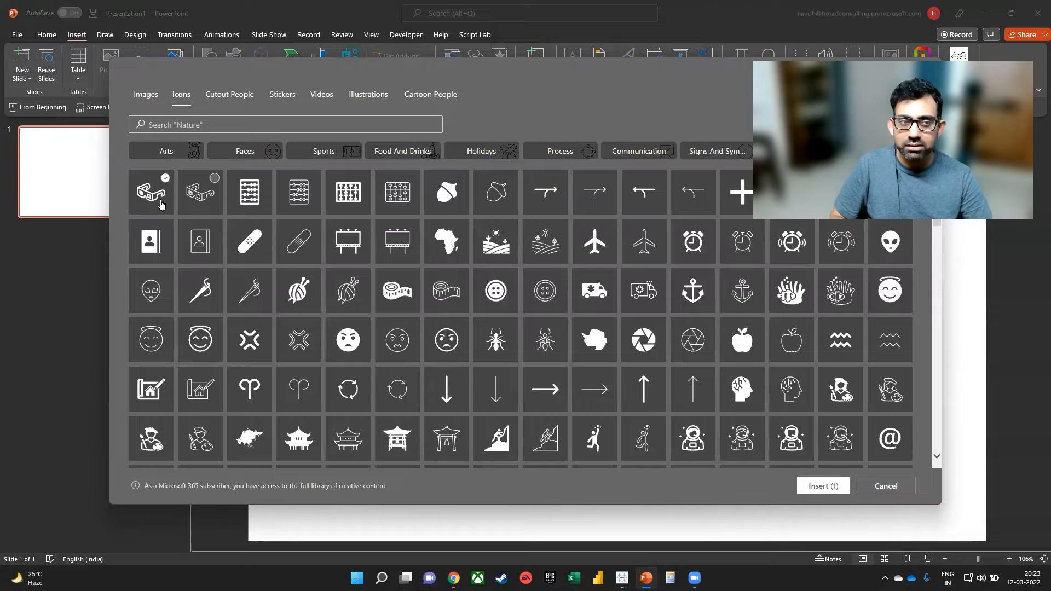
{"action": "left_click", "coordinate": [821, 485]}
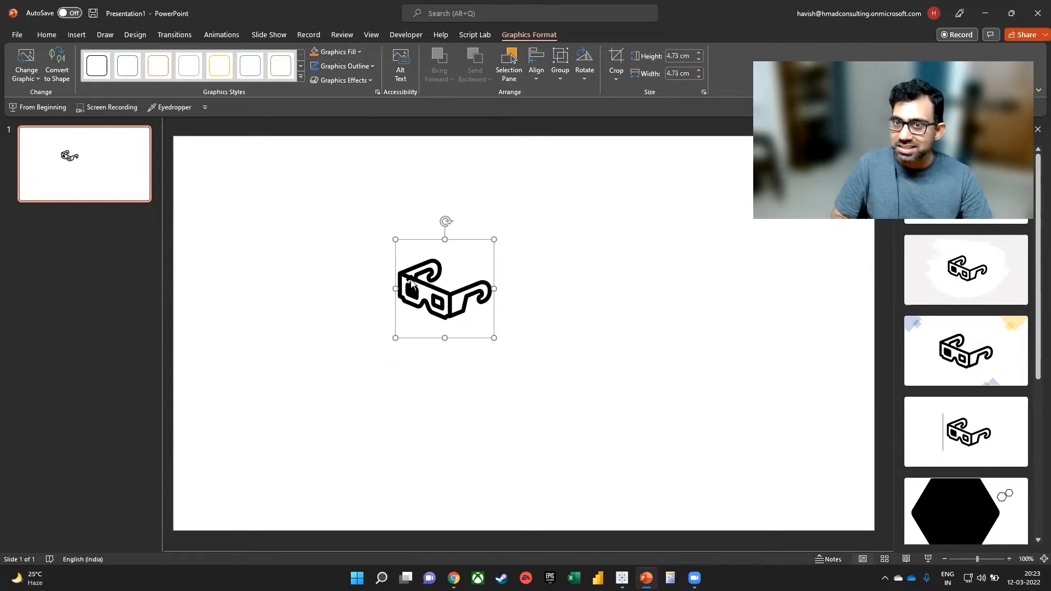
Start saving the glasses icon as a picture, choosing the Shapes folder inside Documents > My Tableau Repository as its destination
{"action": "right_click", "coordinate": [427, 291]}
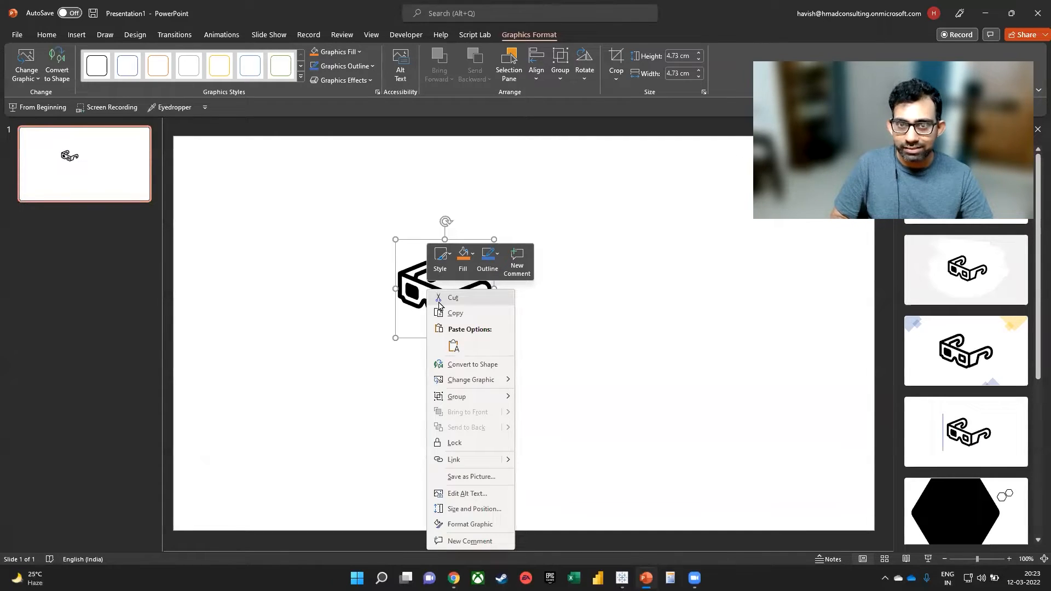
{"action": "left_click", "coordinate": [468, 477]}
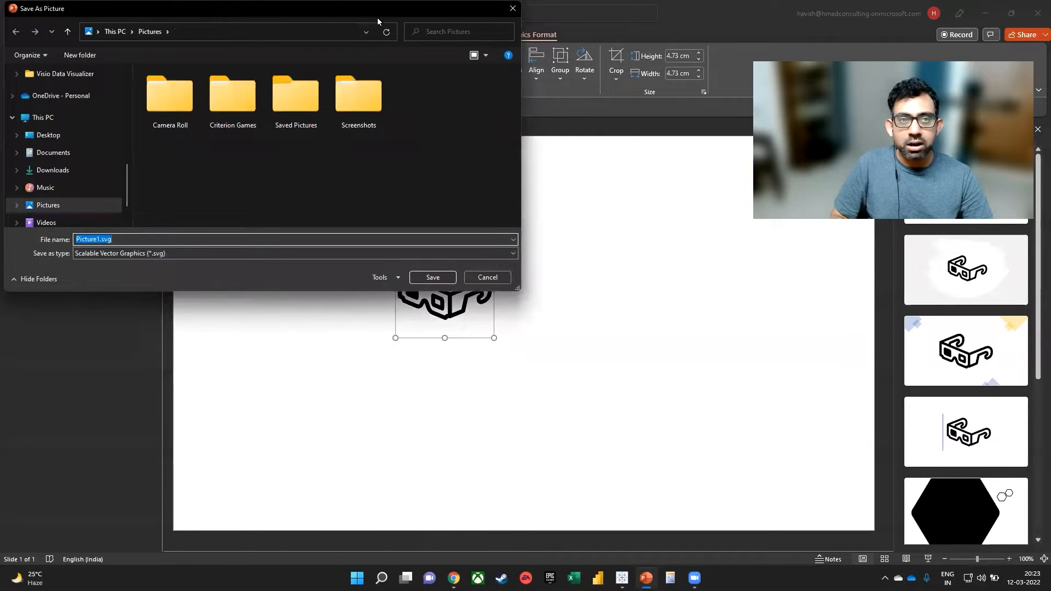
{"action": "left_click_drag", "start_coordinate": [770, 462], "coordinate": [771, 463]}
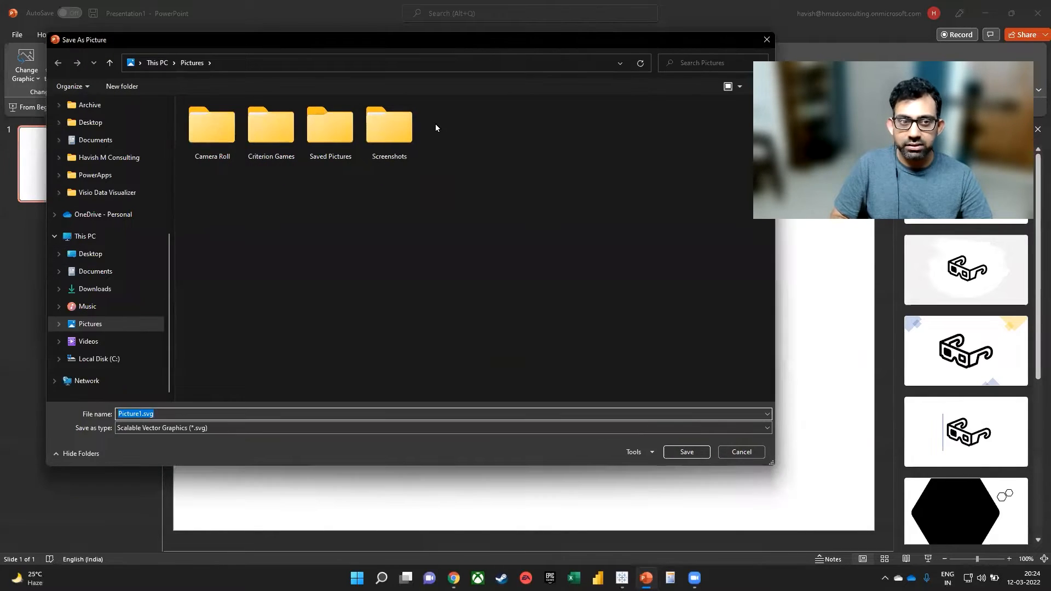
{"action": "scroll", "coordinate": [162, 300], "scroll_direction": "up", "scroll_amount": 5}
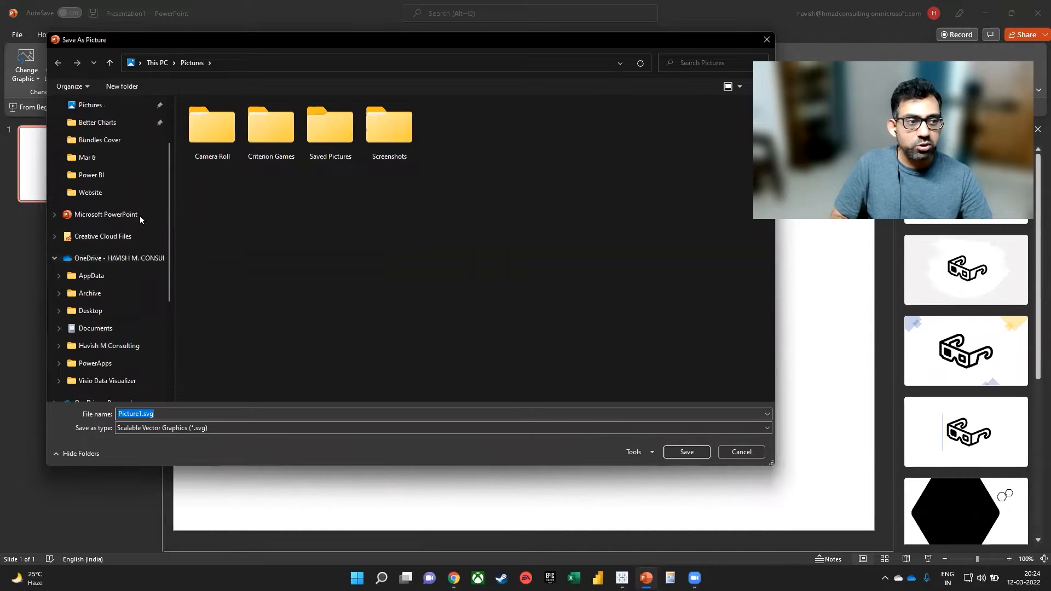
{"action": "left_click", "coordinate": [122, 162]}
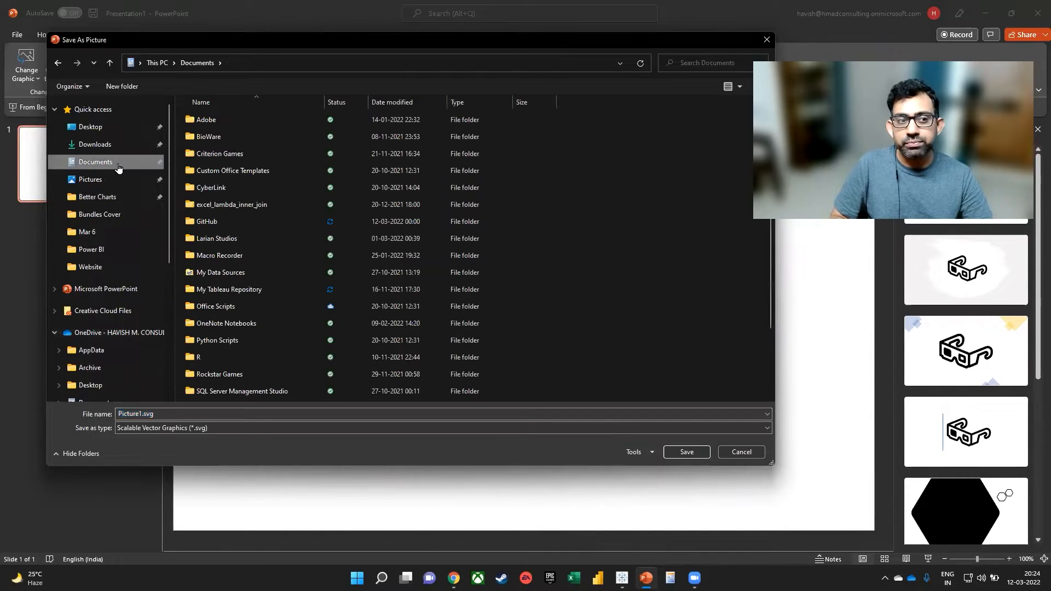
{"action": "scroll", "coordinate": [230, 290], "scroll_direction": "down", "scroll_amount": 2}
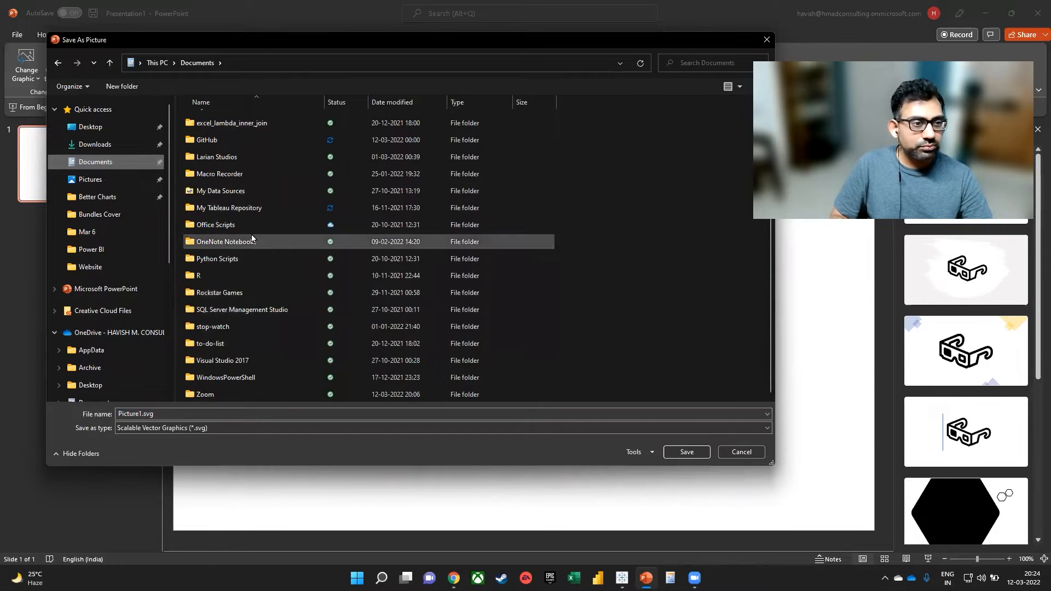
{"action": "double_click", "coordinate": [239, 213]}
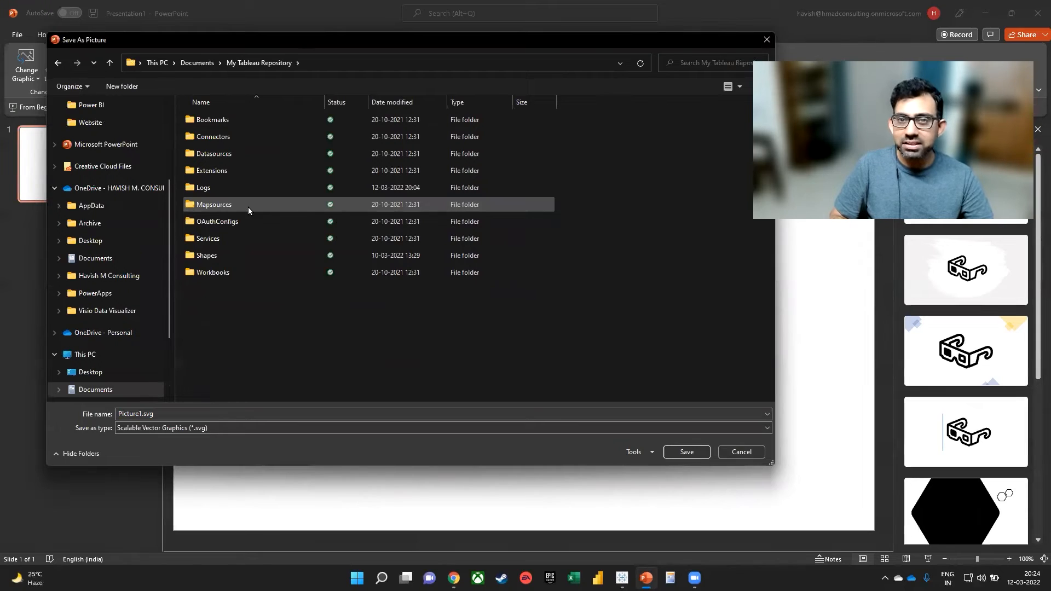
{"action": "double_click", "coordinate": [234, 256]}
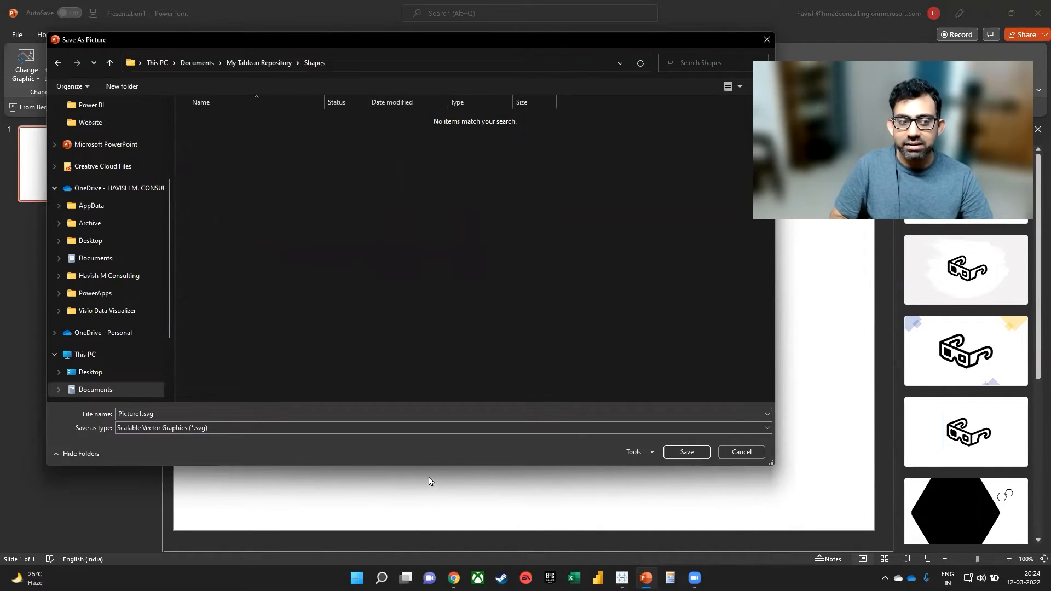
Save the glasses icon in the Shapes folder as a PNG picture named Glasses
{"action": "left_click", "coordinate": [369, 427]}
{"action": "left_click", "coordinate": [366, 439]}
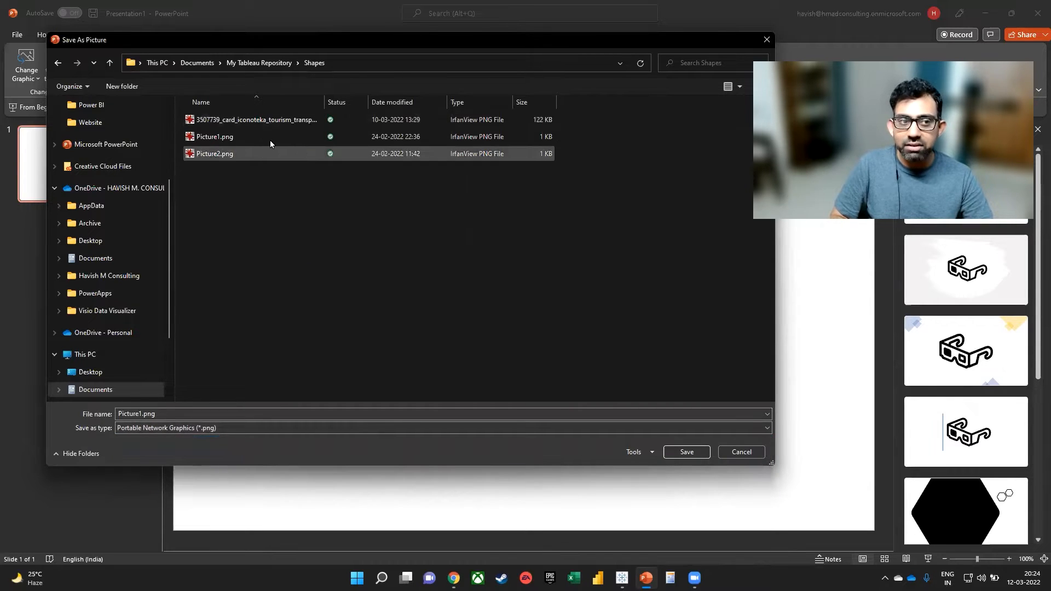
{"action": "left_click", "coordinate": [261, 414]}
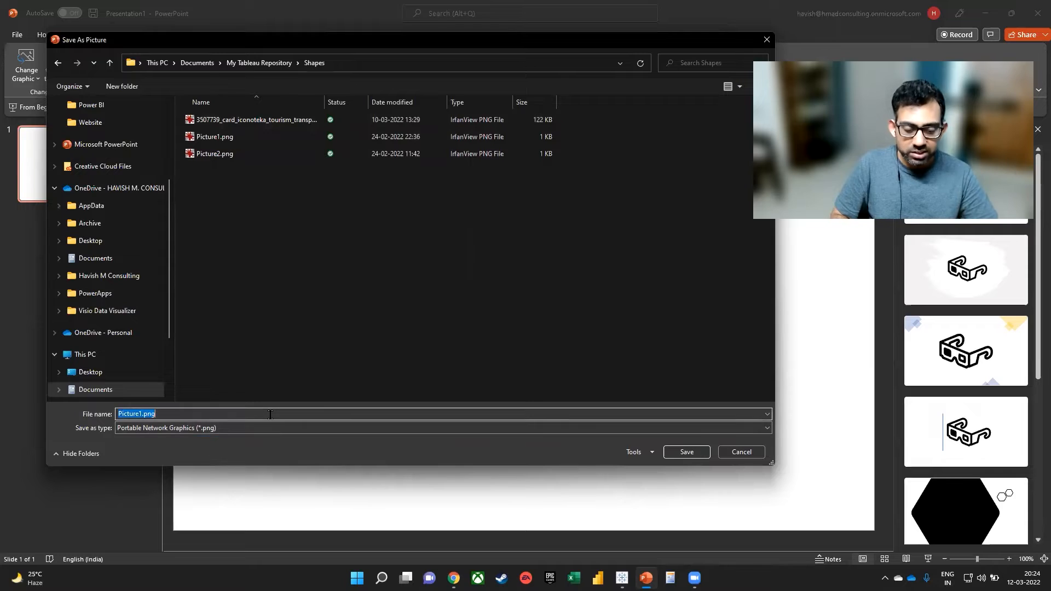
{"action": "type", "text": "Glasses"}
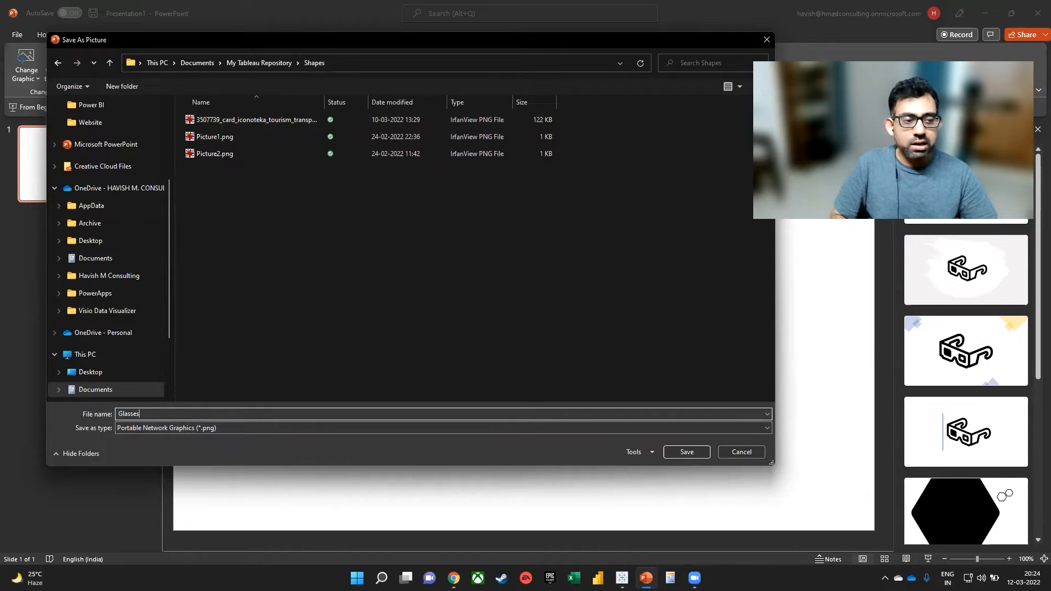
{"action": "left_click", "coordinate": [693, 452]}
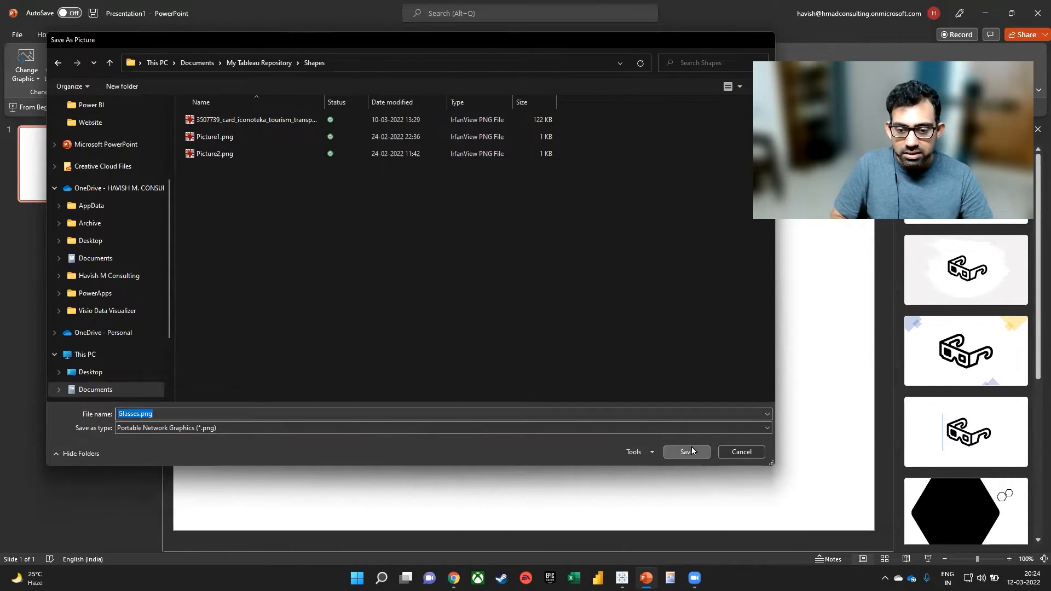
{"action": "left_click", "coordinate": [557, 372]}
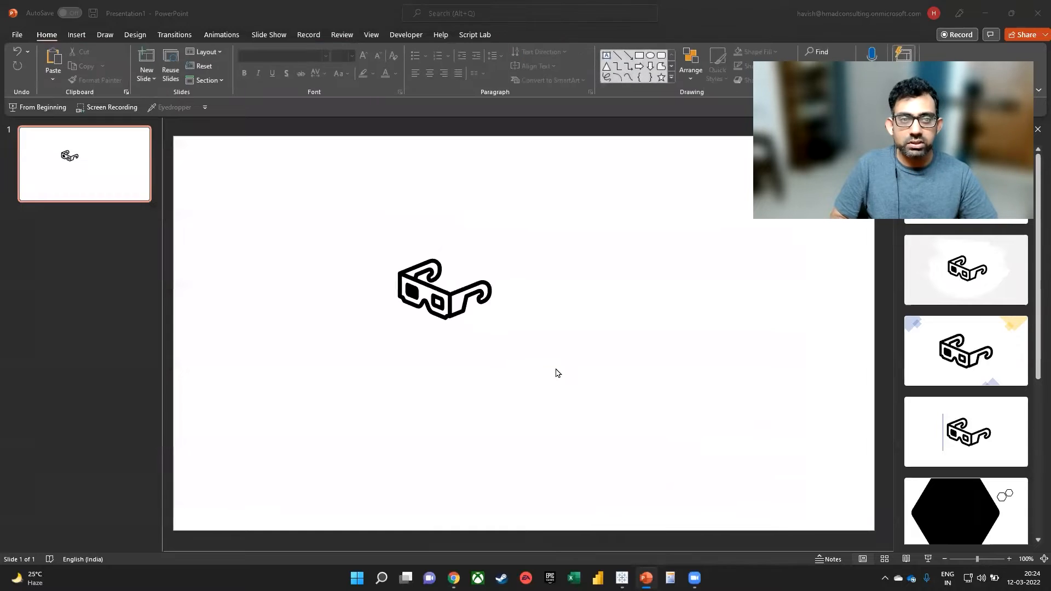
Switch to Tableau, reload the custom shape palette and assign the glasses shape to the map marks
{"action": "key", "text": "alt+Tab"}
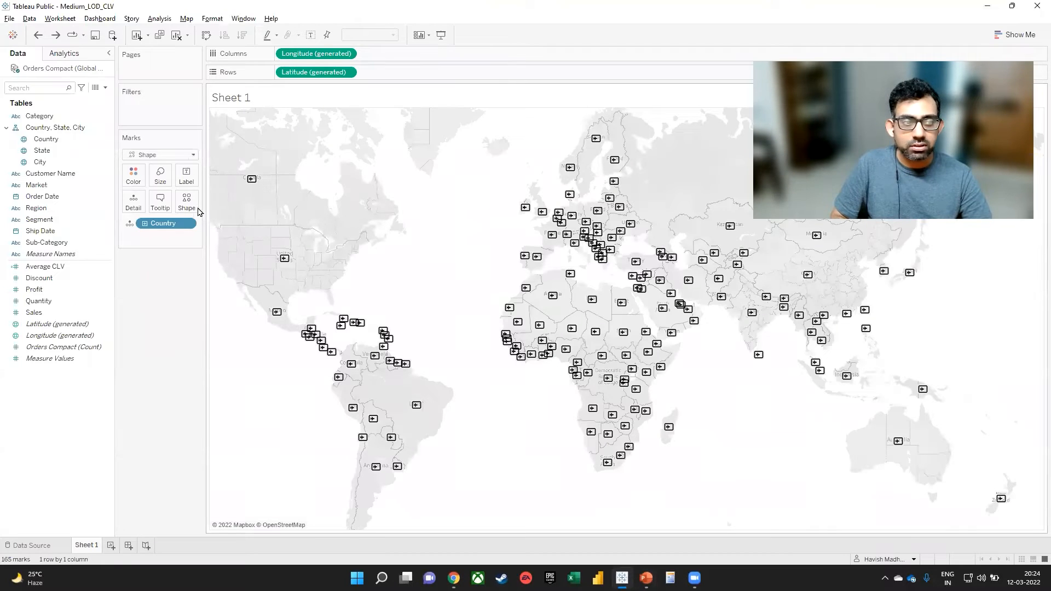
{"action": "left_click", "coordinate": [180, 205]}
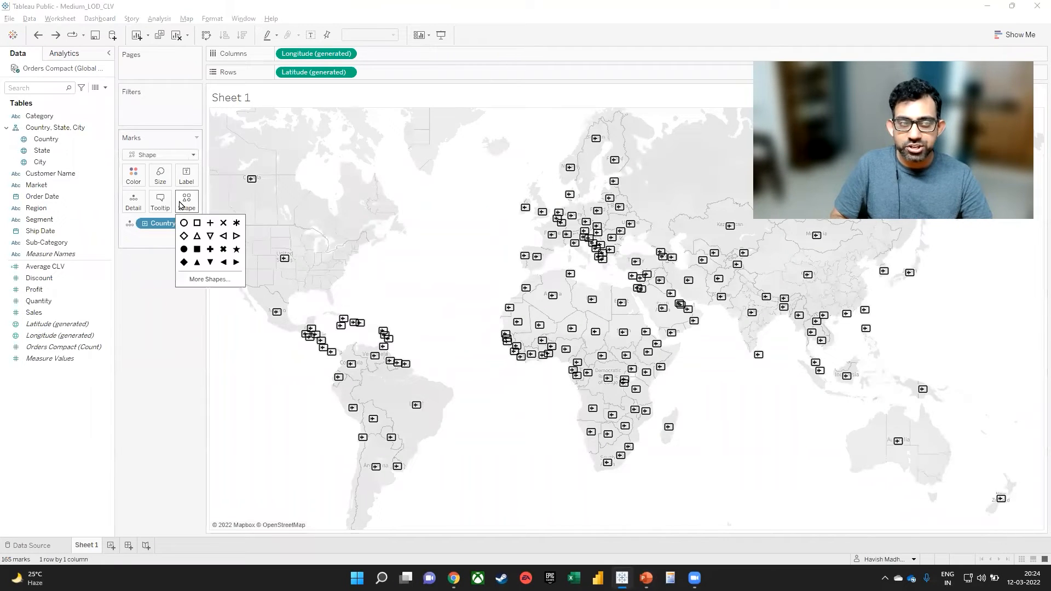
{"action": "left_click", "coordinate": [210, 279]}
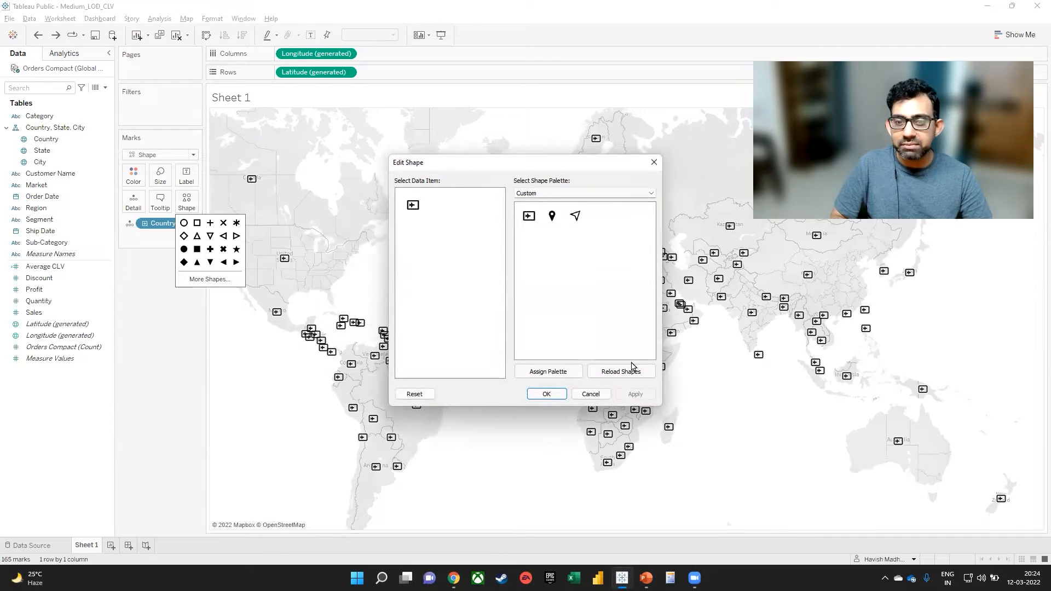
{"action": "left_click", "coordinate": [615, 377]}
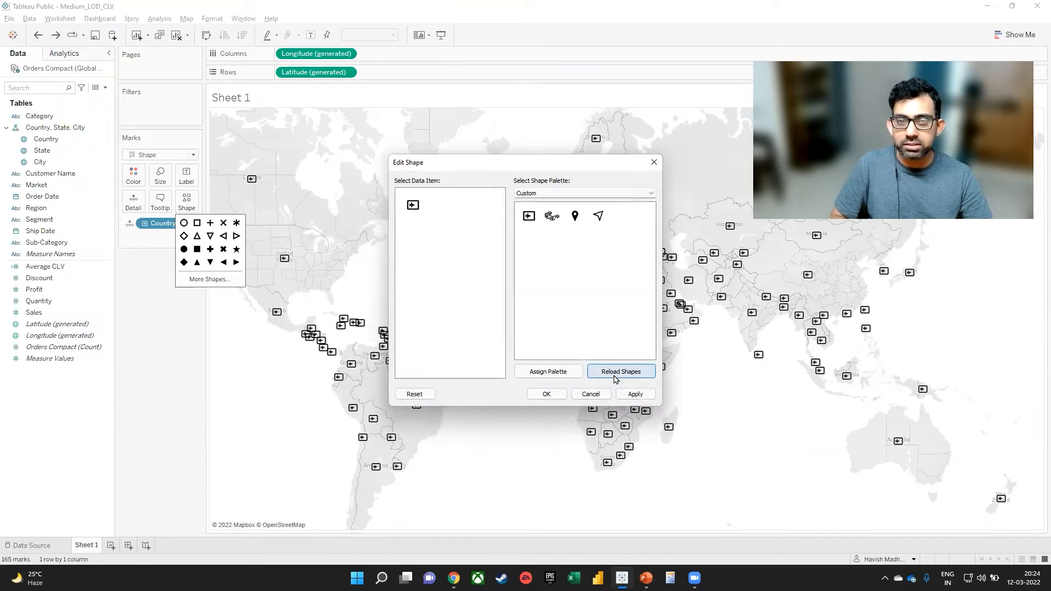
{"action": "left_click", "coordinate": [553, 218]}
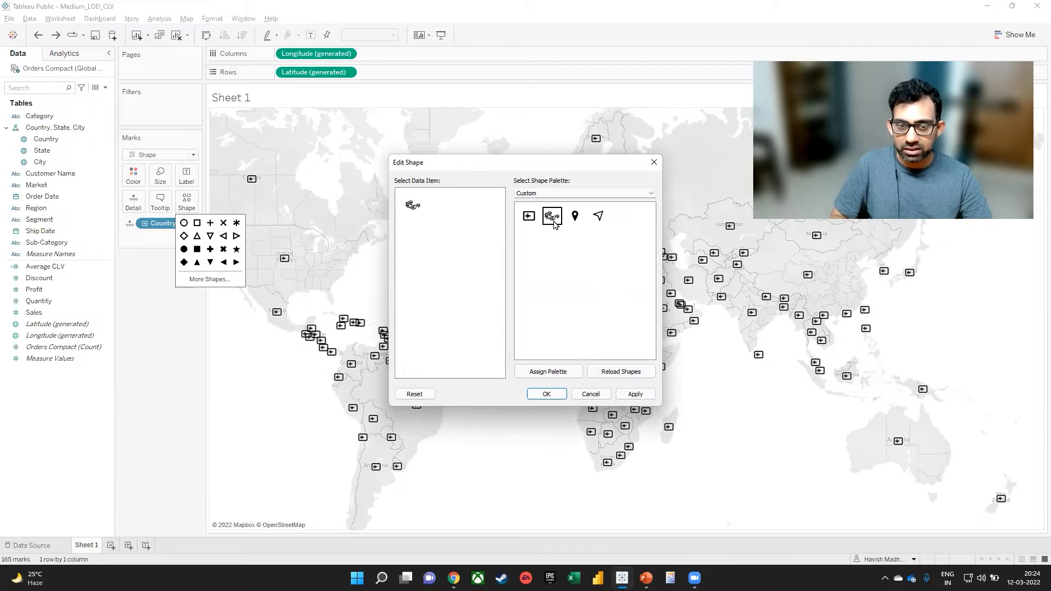
{"action": "left_click", "coordinate": [636, 394]}
{"action": "left_click", "coordinate": [546, 394]}
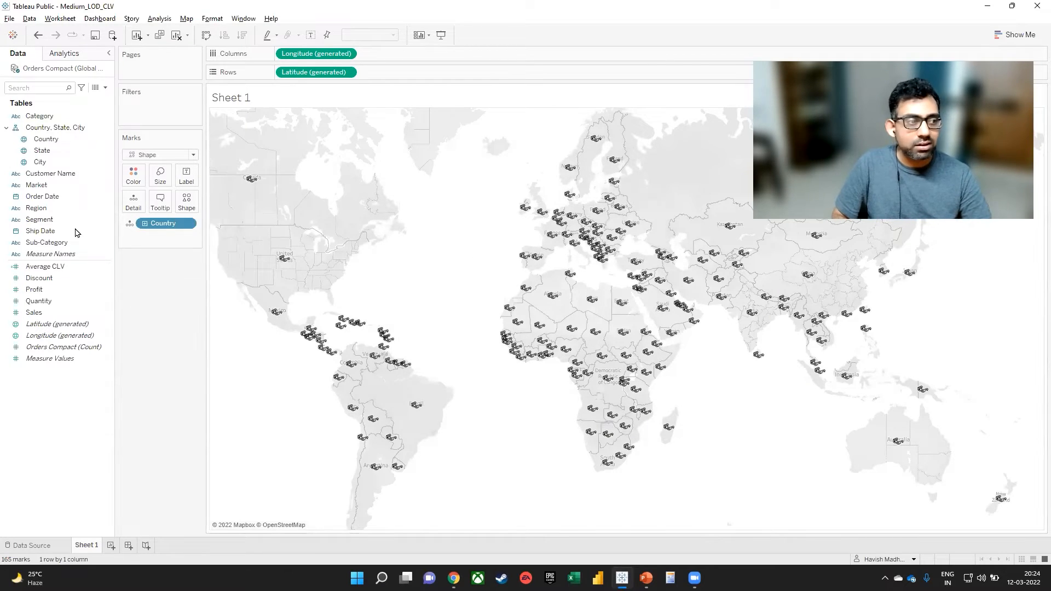
Filter the map to the Africa market and enlarge the glasses marks
{"action": "left_click_drag", "start_coordinate": [46, 184], "coordinate": [134, 111]}
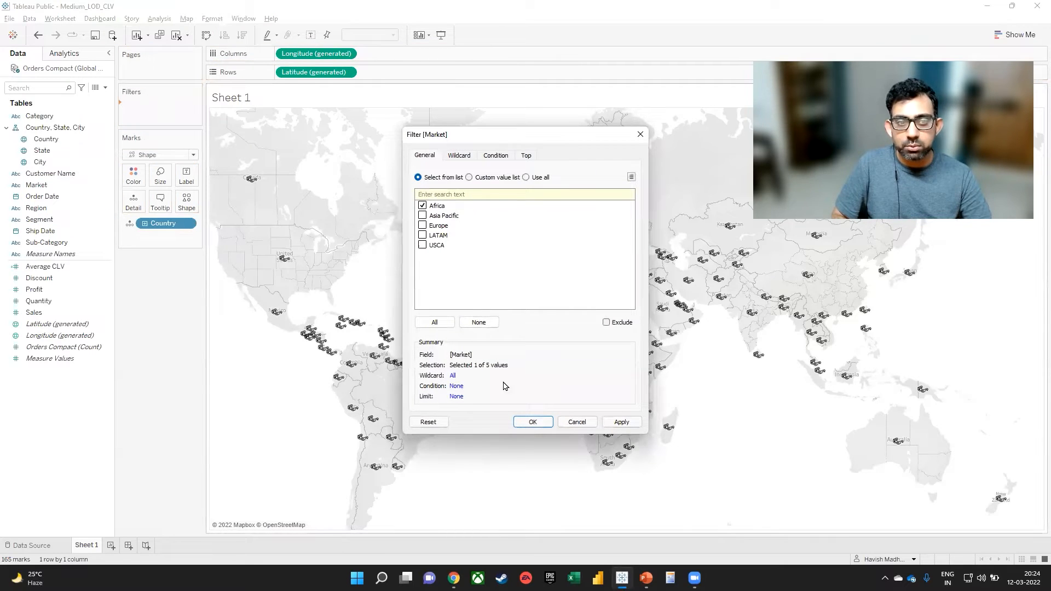
{"action": "left_click", "coordinate": [623, 423]}
{"action": "left_click", "coordinate": [531, 422]}
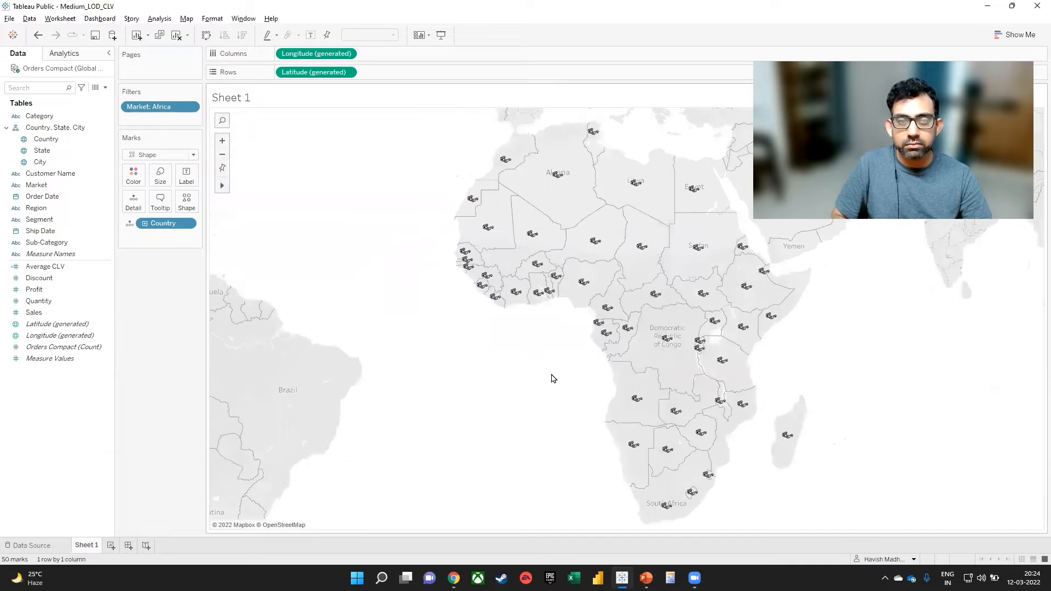
{"action": "left_click", "coordinate": [161, 174]}
{"action": "left_click_drag", "start_coordinate": [204, 200], "coordinate": [230, 201]}
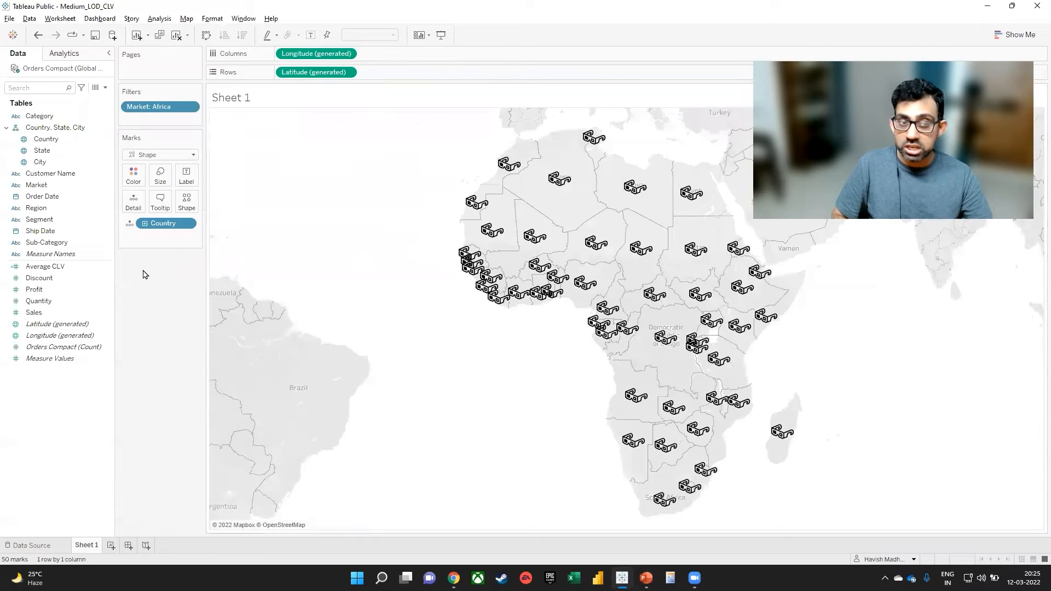
Color the glasses marks by Sales using the Sunrise-Sunset Diverging palette
{"action": "left_click", "coordinate": [50, 312]}
{"action": "left_click_drag", "start_coordinate": [53, 313], "coordinate": [131, 182]}
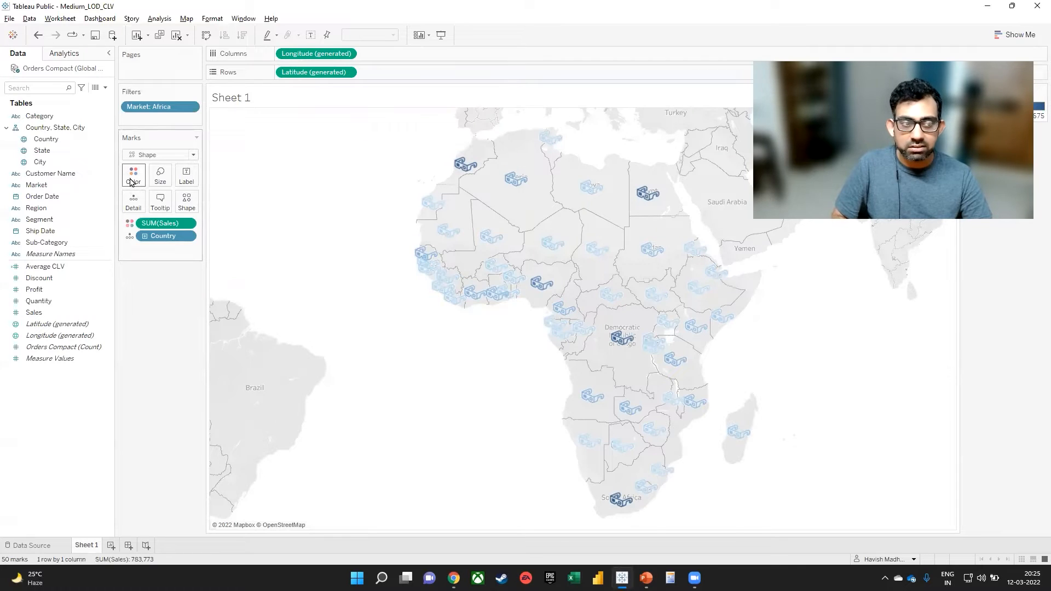
{"action": "left_click", "coordinate": [132, 175]}
{"action": "left_click", "coordinate": [180, 212]}
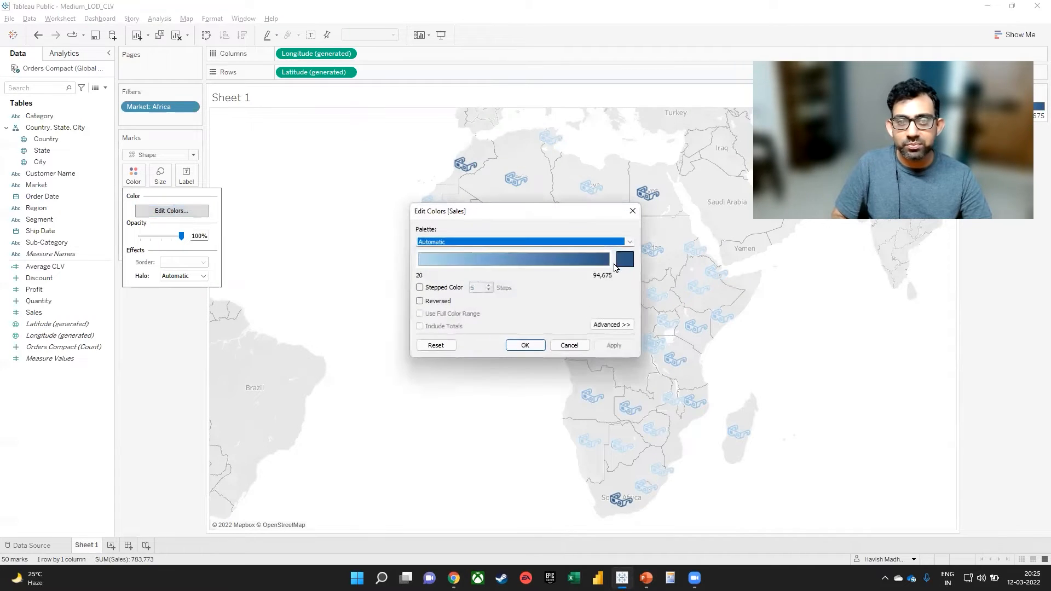
{"action": "left_click", "coordinate": [629, 243]}
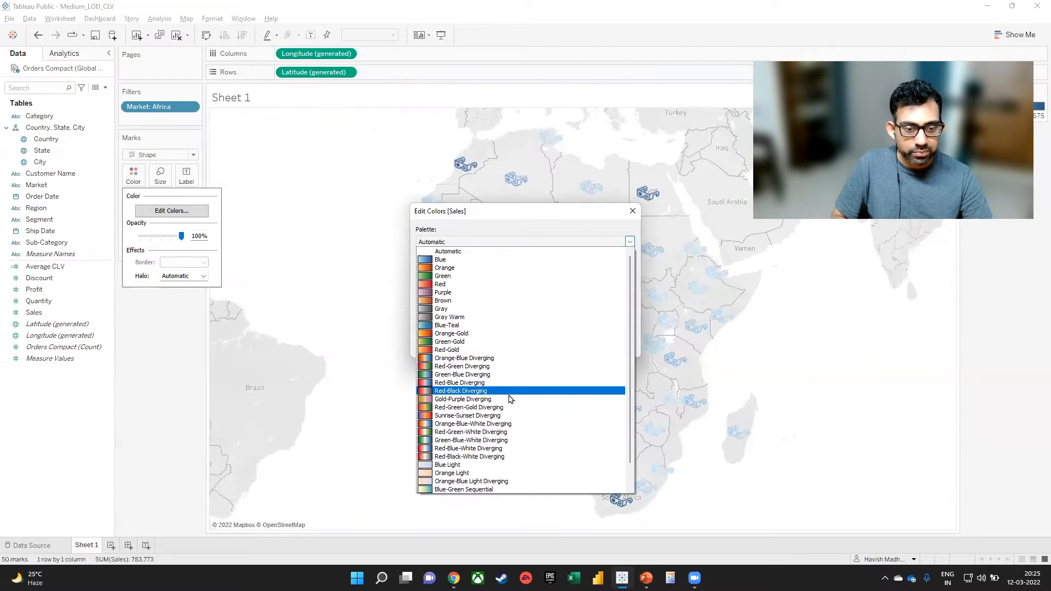
{"action": "left_click", "coordinate": [503, 420]}
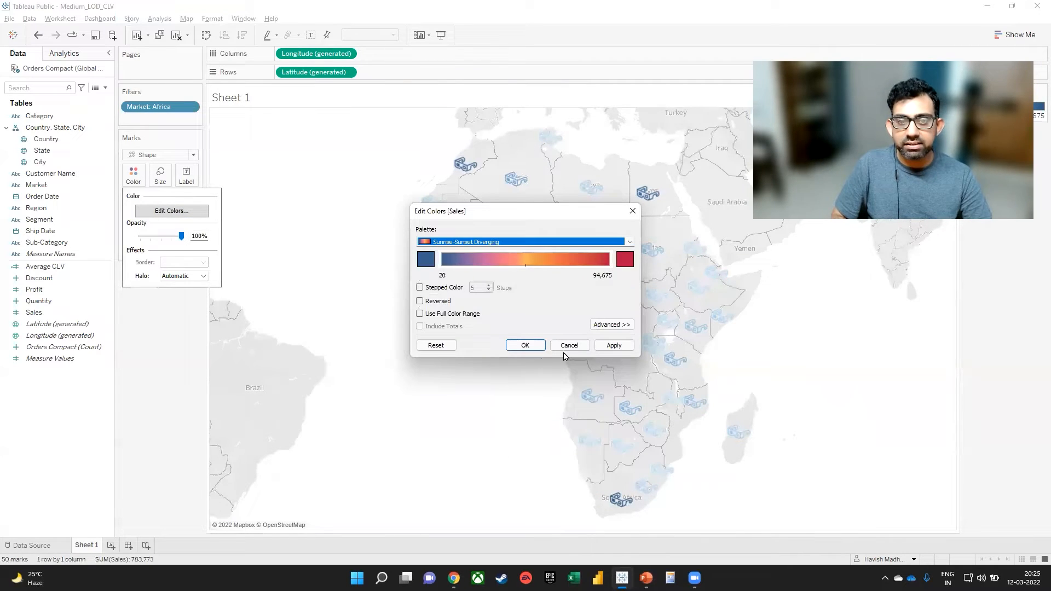
{"action": "left_click", "coordinate": [613, 345]}
{"action": "left_click", "coordinate": [525, 344]}
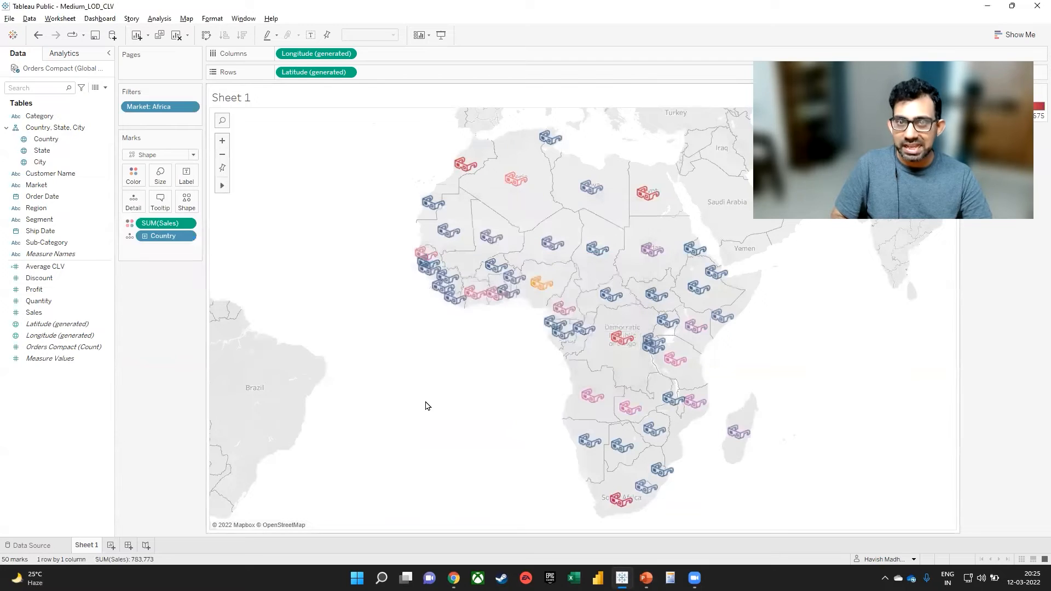
Change the background map style to Dark
{"action": "left_click", "coordinate": [188, 21]}
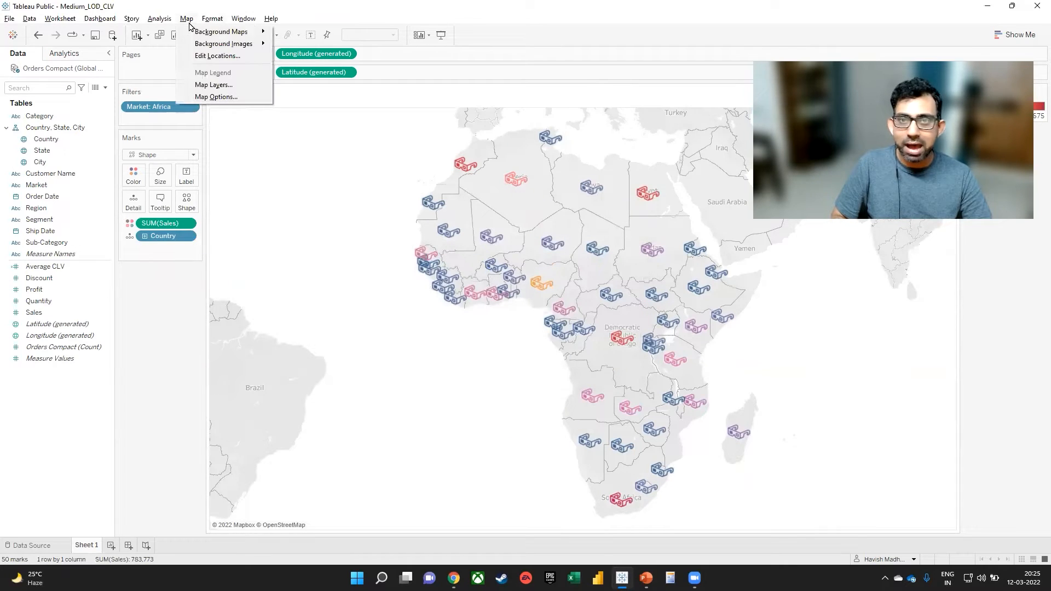
{"action": "mouse_move", "coordinate": [209, 32]}
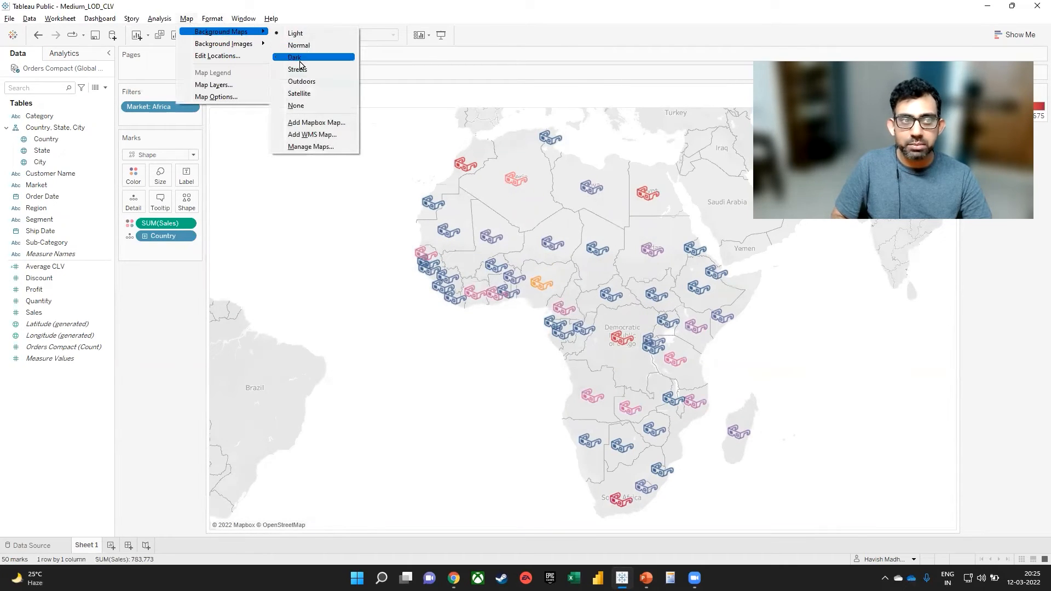
{"action": "left_click", "coordinate": [294, 57]}
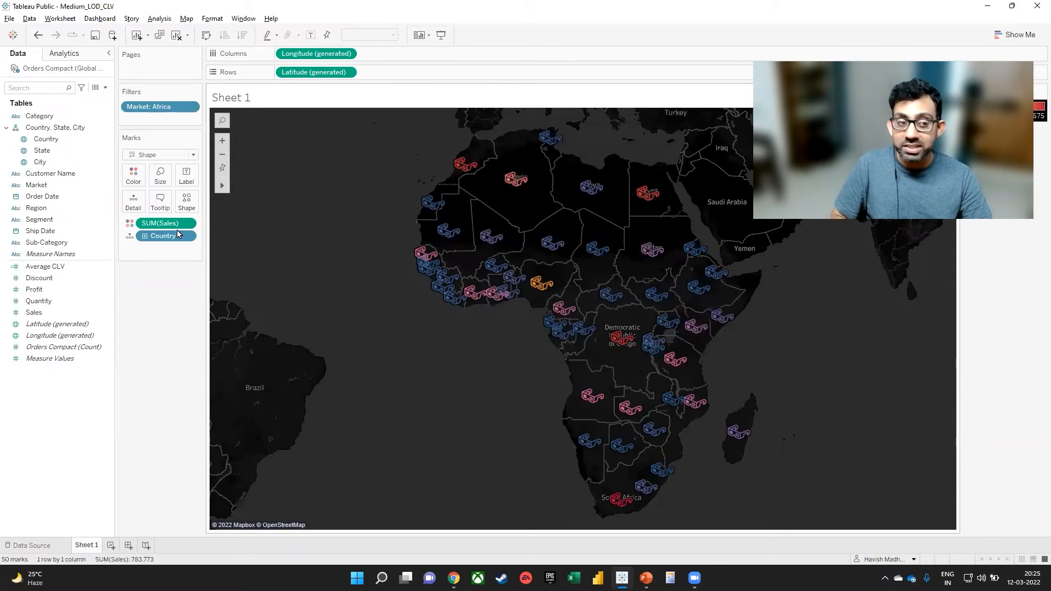
Size the glasses marks by Sales and increase their overall size slightly
{"action": "left_click_drag", "start_coordinate": [57, 313], "coordinate": [161, 183]}
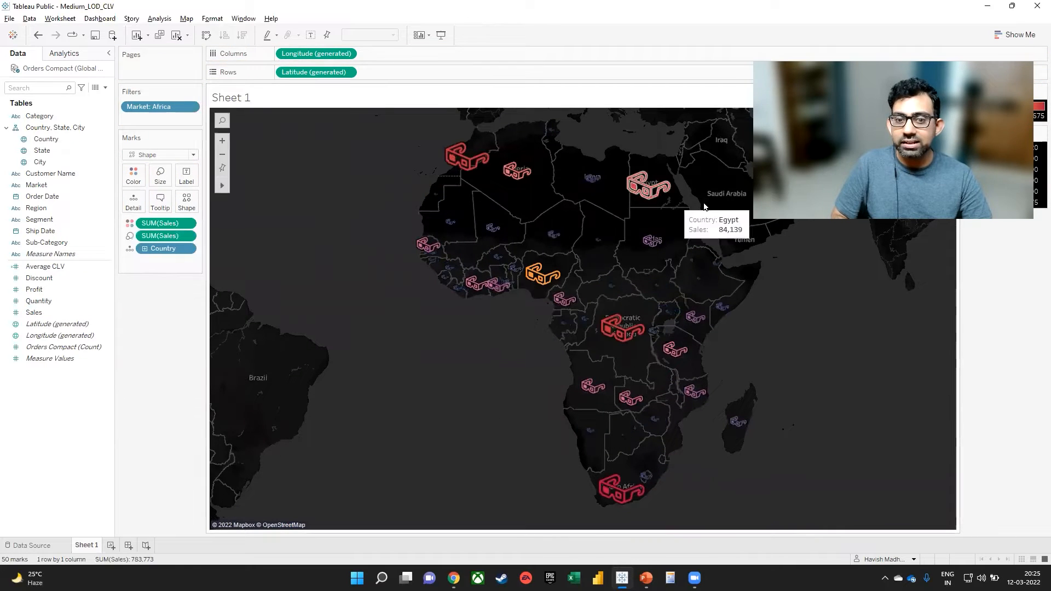
{"action": "left_click", "coordinate": [160, 176]}
{"action": "left_click_drag", "start_coordinate": [229, 203], "coordinate": [234, 203]}
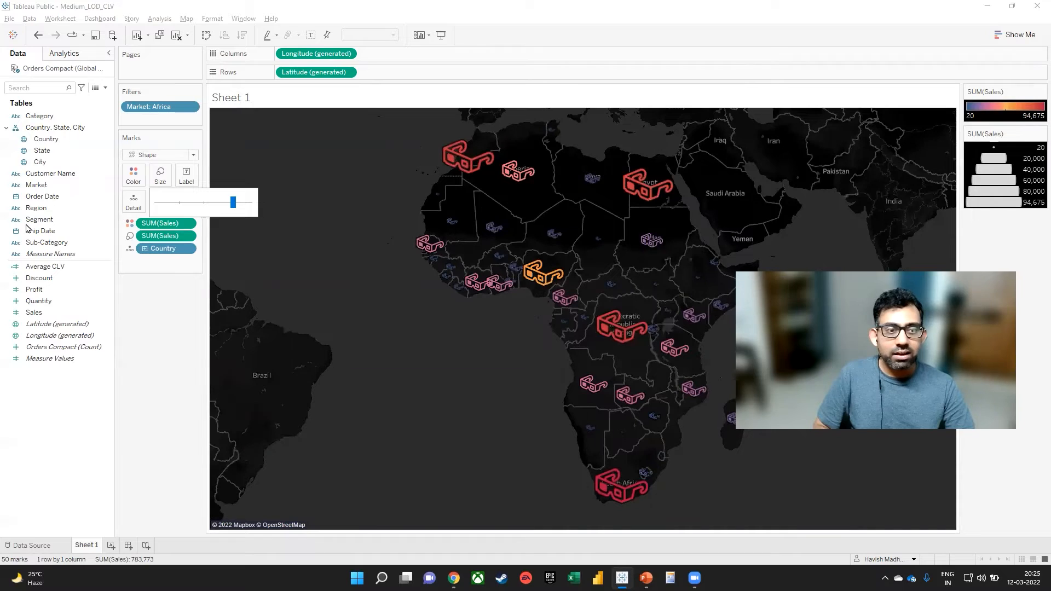
Show a range filter for Sales beside the map and widen the pane that holds it
{"action": "left_click", "coordinate": [44, 313]}
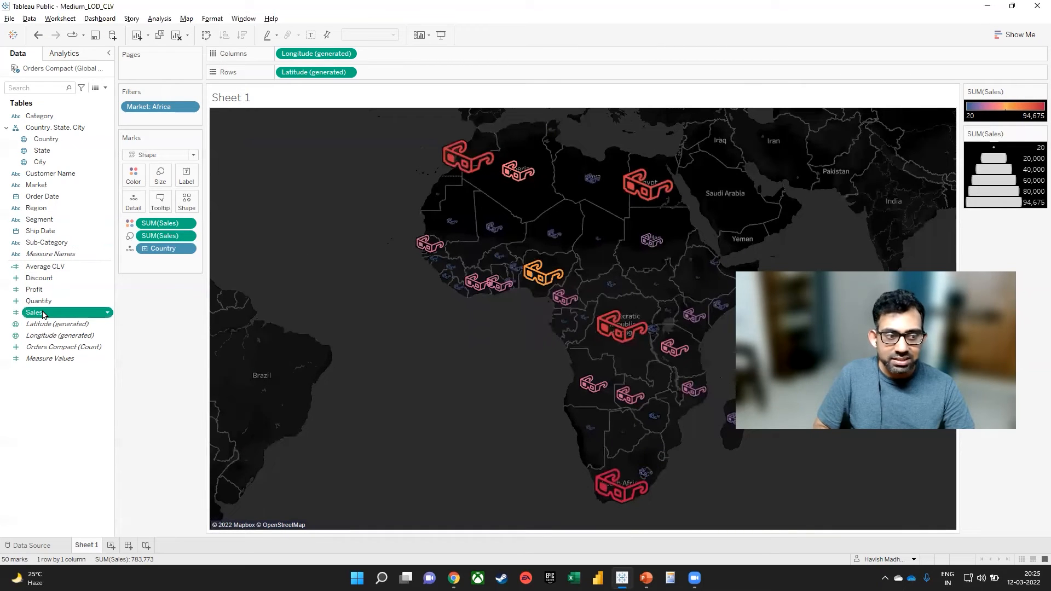
{"action": "right_click", "coordinate": [47, 315]}
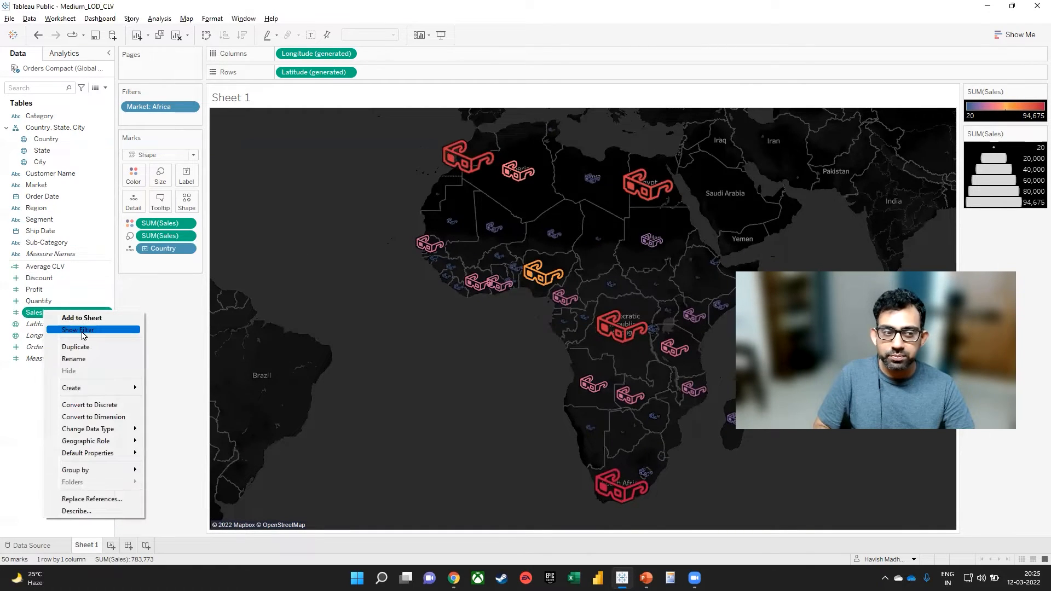
{"action": "left_click", "coordinate": [83, 331]}
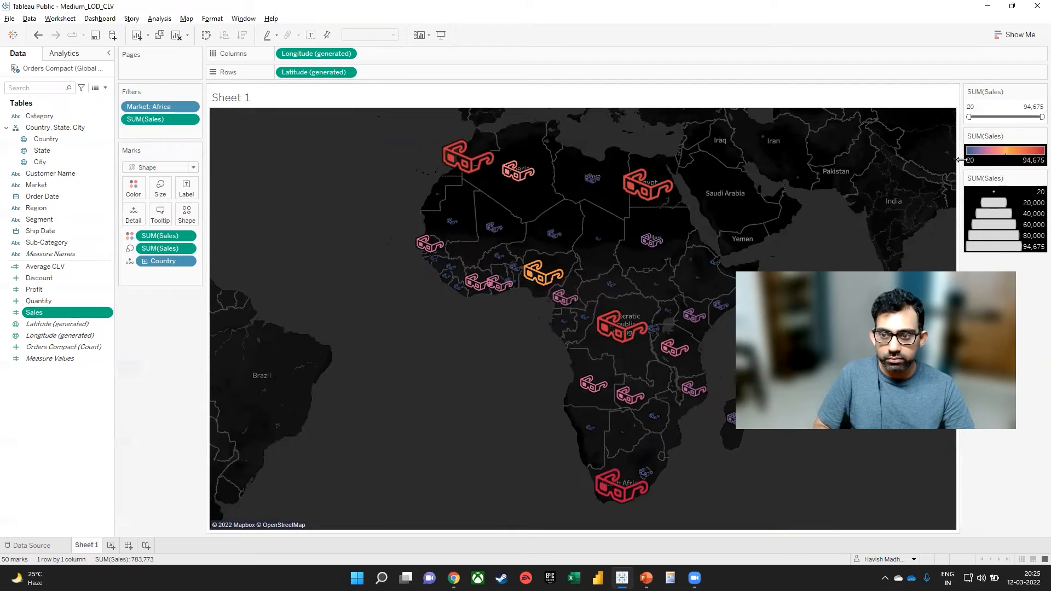
{"action": "left_click_drag", "start_coordinate": [960, 160], "coordinate": [898, 159]}
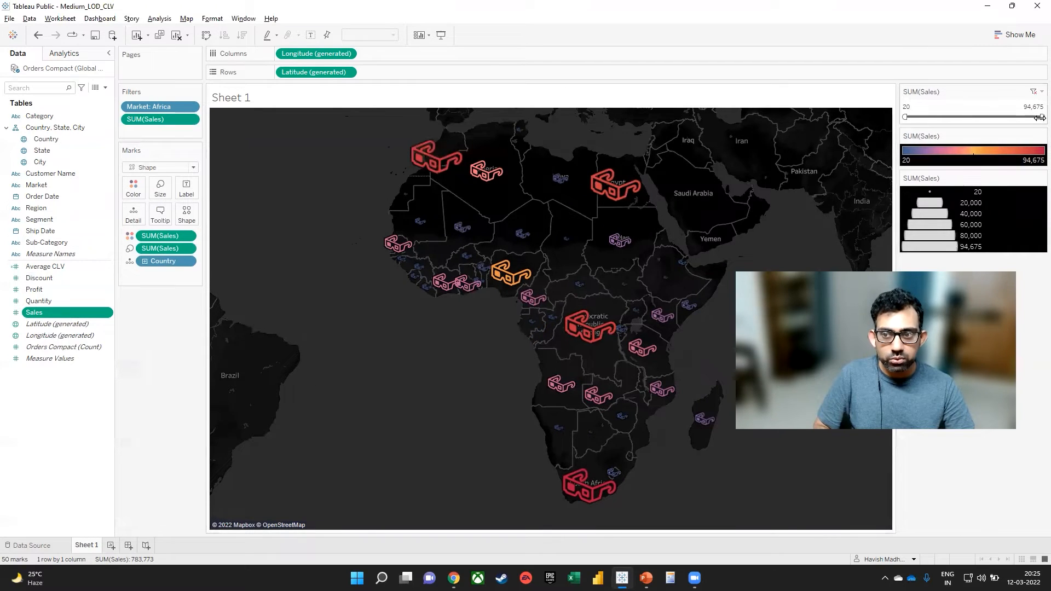
Try different limits on the Sales filter, ending with a range of about 23,002 to 93,506
{"action": "left_click_drag", "start_coordinate": [1039, 117], "coordinate": [929, 115]}
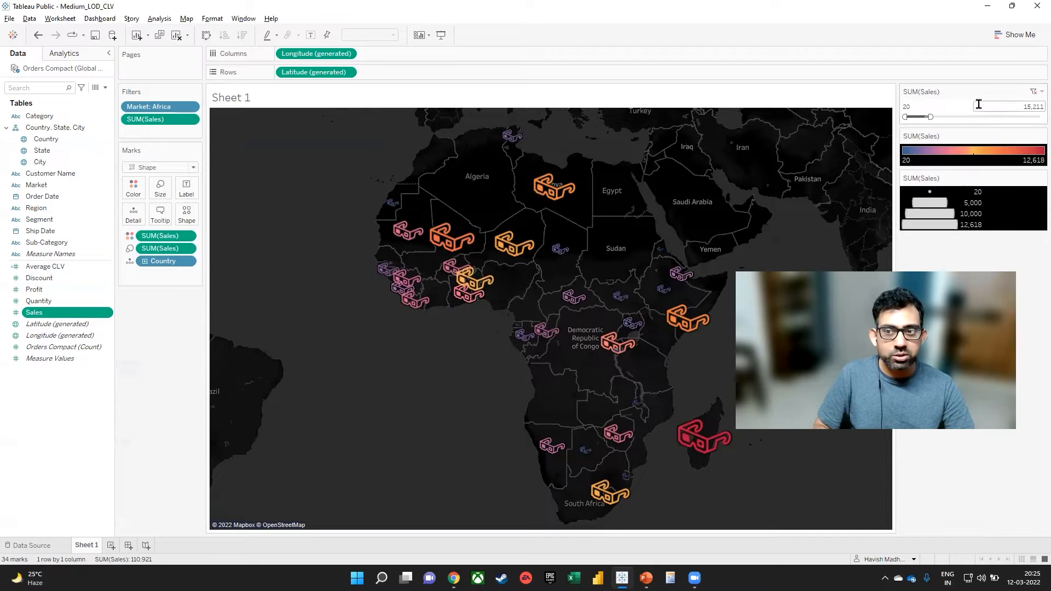
{"action": "left_click_drag", "start_coordinate": [930, 117], "coordinate": [1041, 119]}
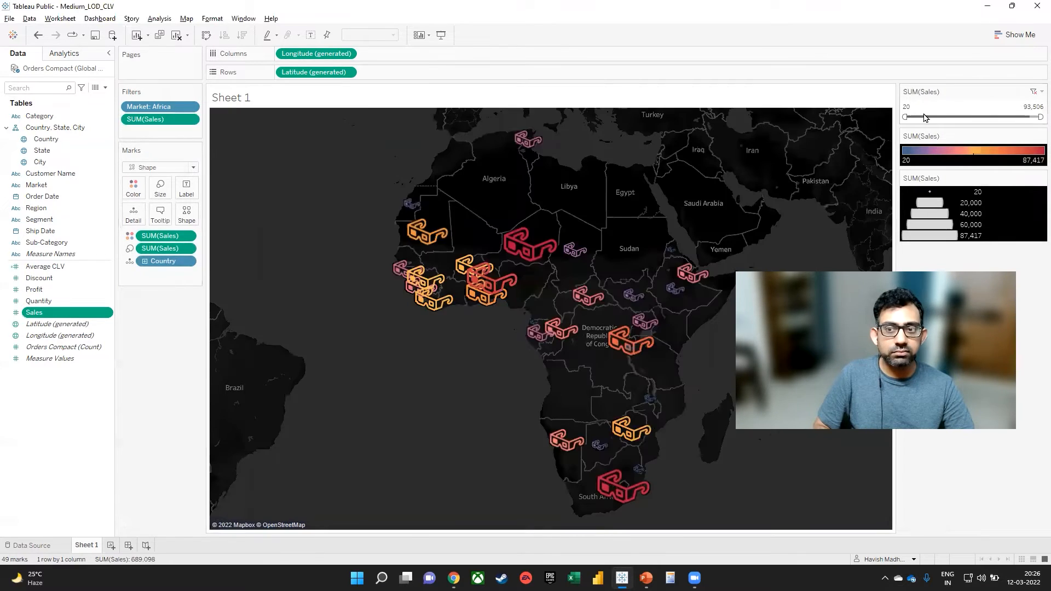
{"action": "left_click_drag", "start_coordinate": [906, 118], "coordinate": [938, 118]}
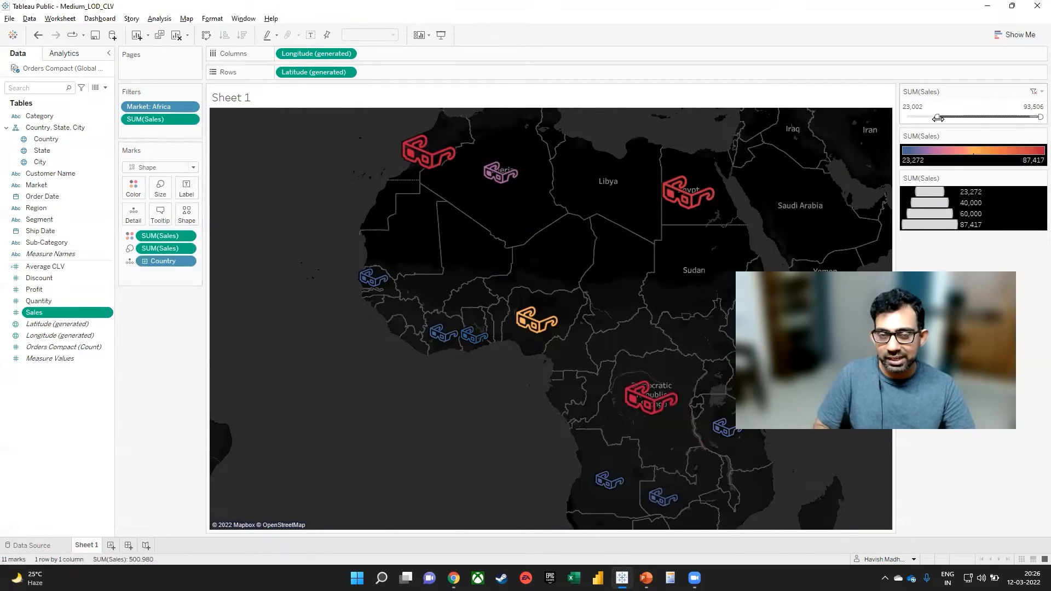
Add a new worksheet and build a text table of Sales by Sub-Category
{"action": "left_click", "coordinate": [110, 546]}
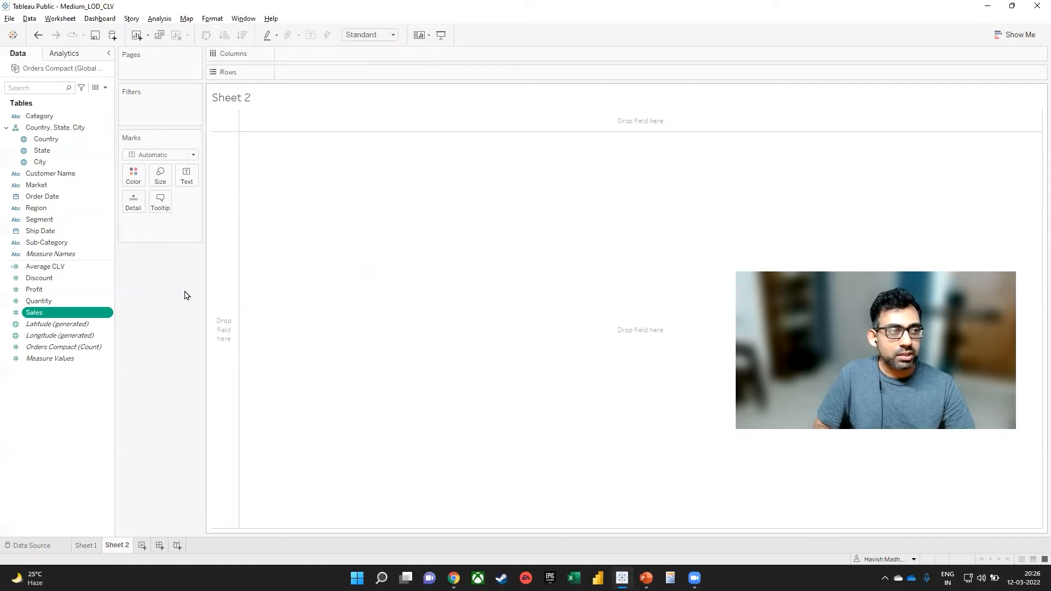
{"action": "left_click", "coordinate": [61, 243]}
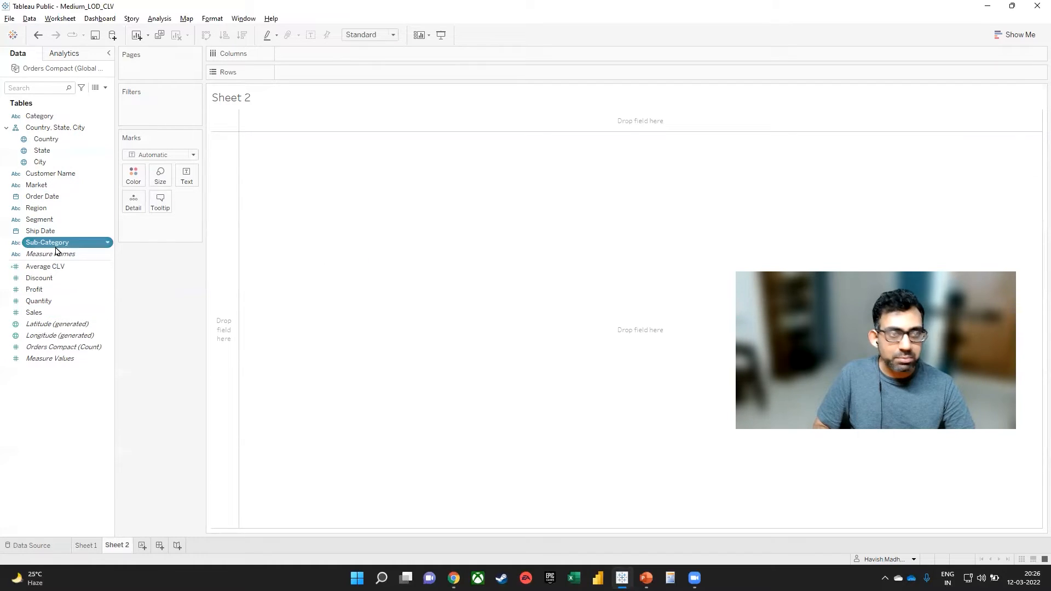
{"action": "double_click", "coordinate": [55, 243]}
{"action": "double_click", "coordinate": [34, 313]}
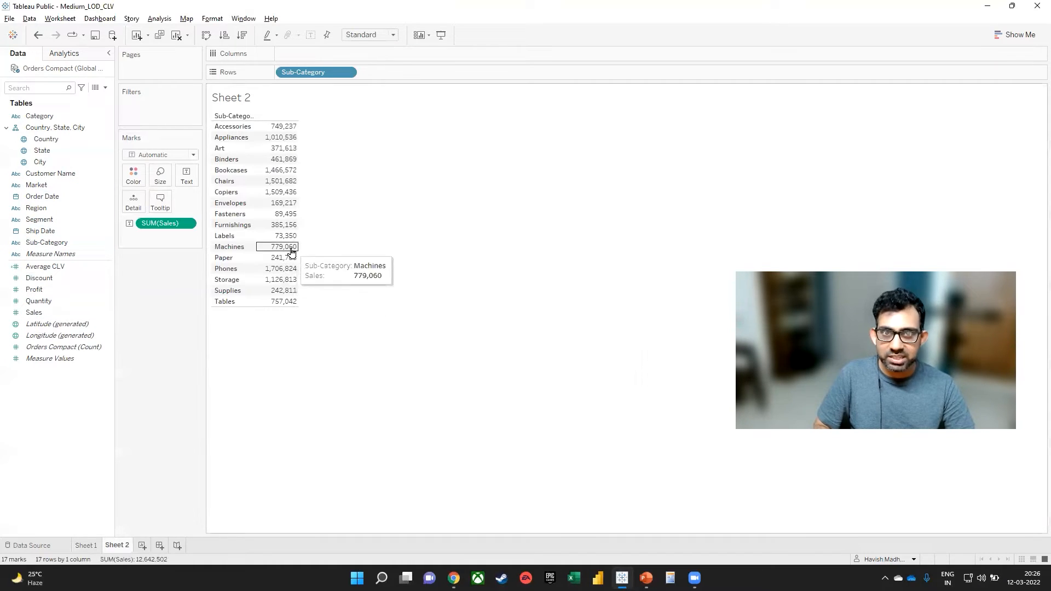
Convert the Sub-Category table to a heat map and split it into columns by Market
{"action": "left_click", "coordinate": [1014, 36]}
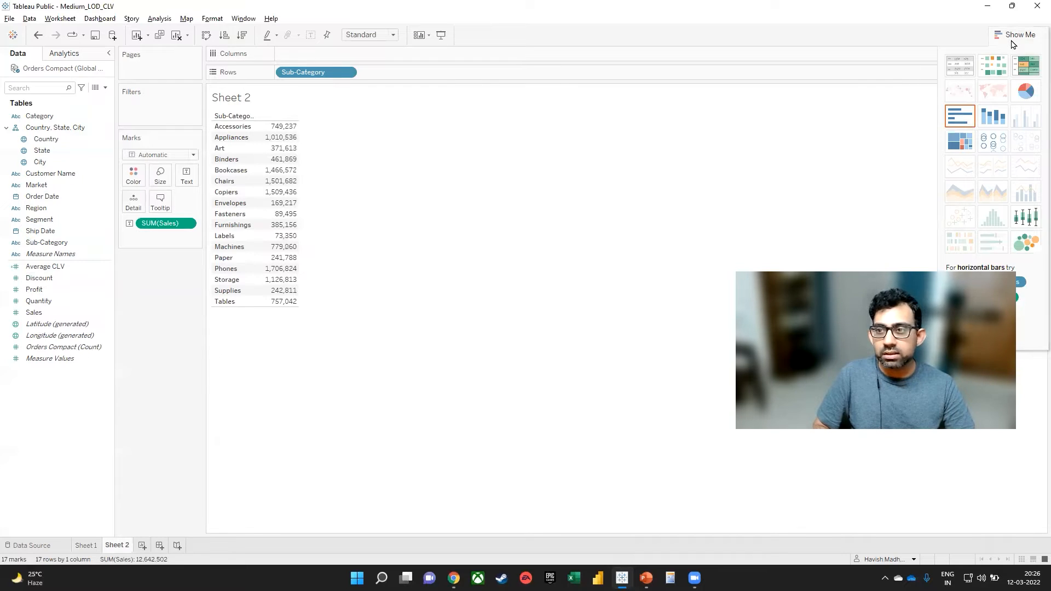
{"action": "left_click", "coordinate": [997, 73]}
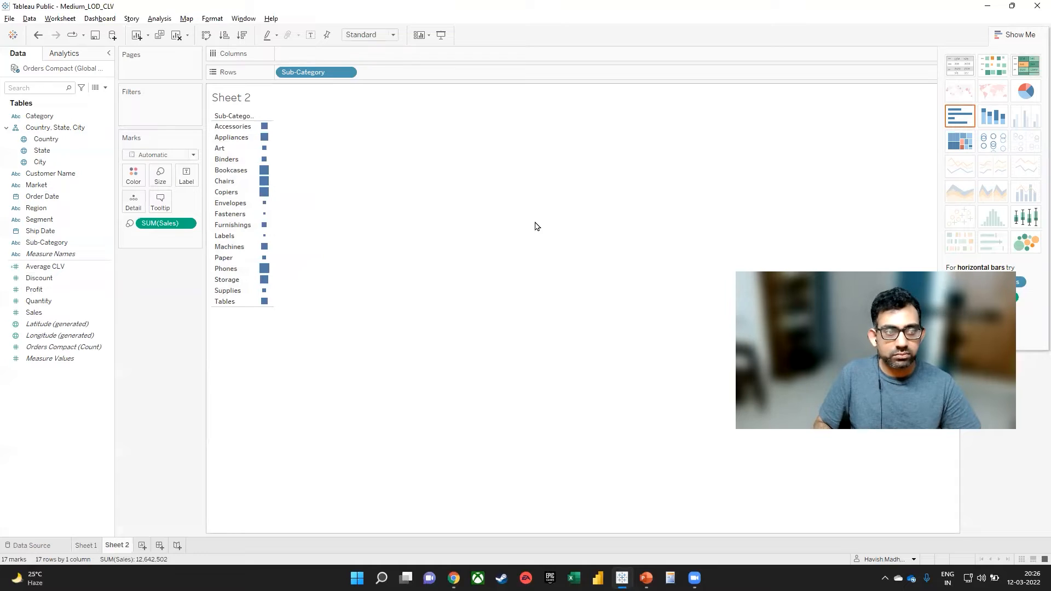
{"action": "left_click", "coordinate": [63, 268]}
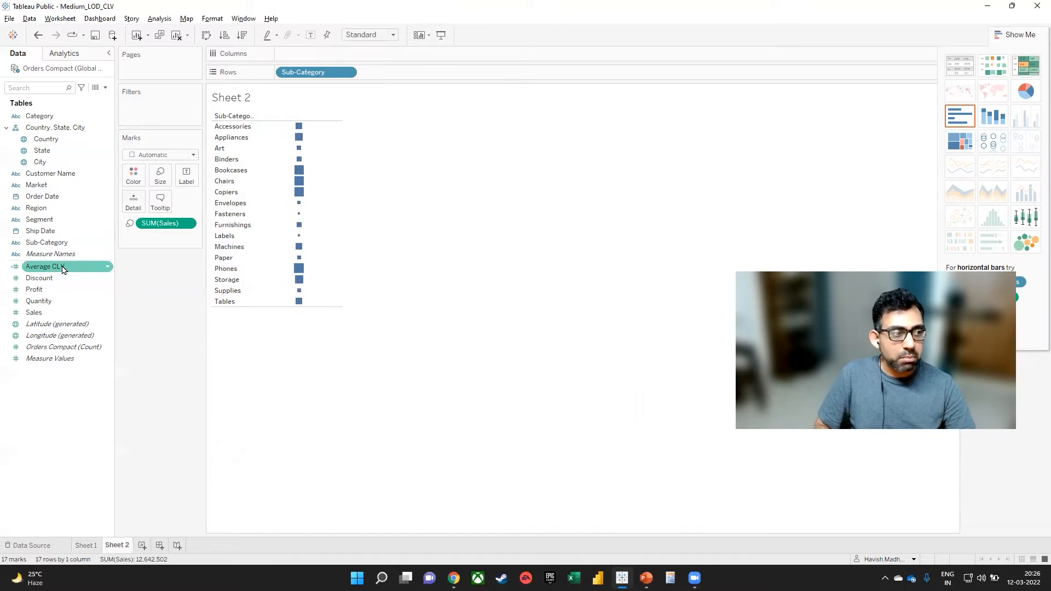
{"action": "left_click_drag", "start_coordinate": [39, 185], "coordinate": [349, 57]}
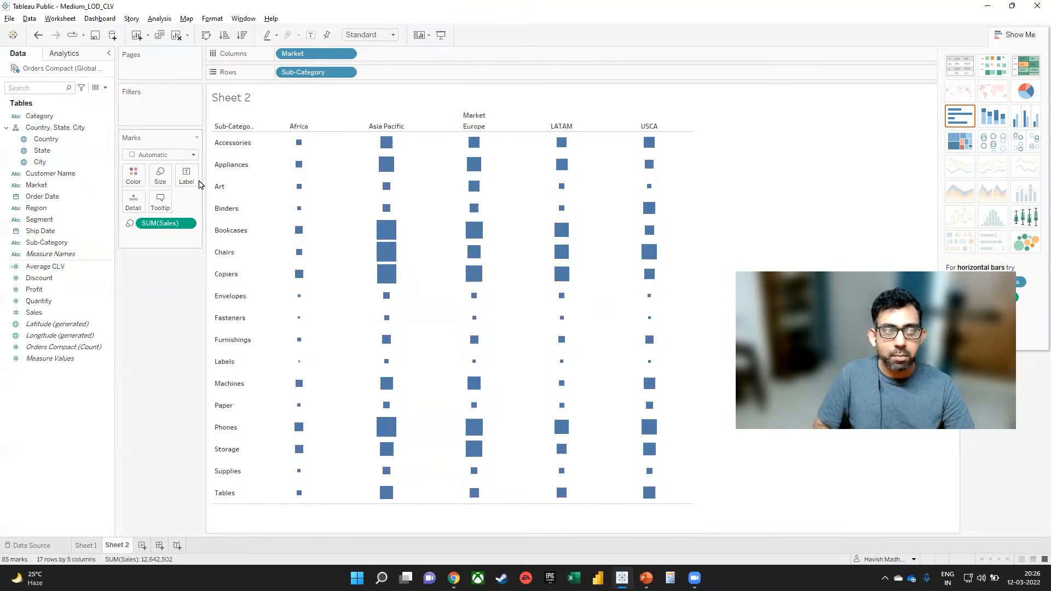
Change the mark type to Shape and assign the glasses image from the Custom shape palette
{"action": "left_click", "coordinate": [189, 157]}
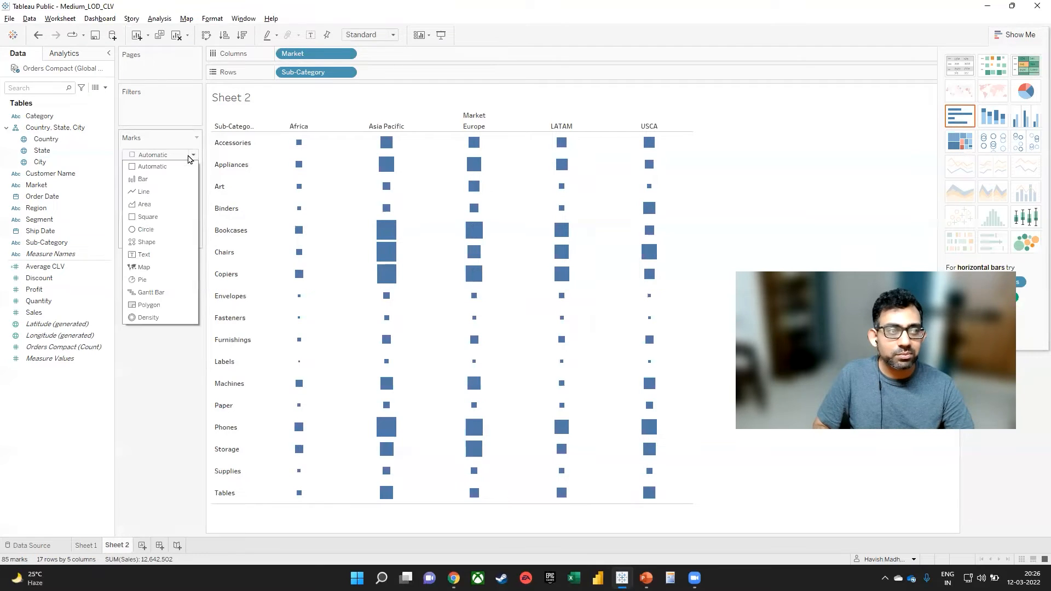
{"action": "left_click", "coordinate": [148, 242]}
{"action": "left_click", "coordinate": [187, 208]}
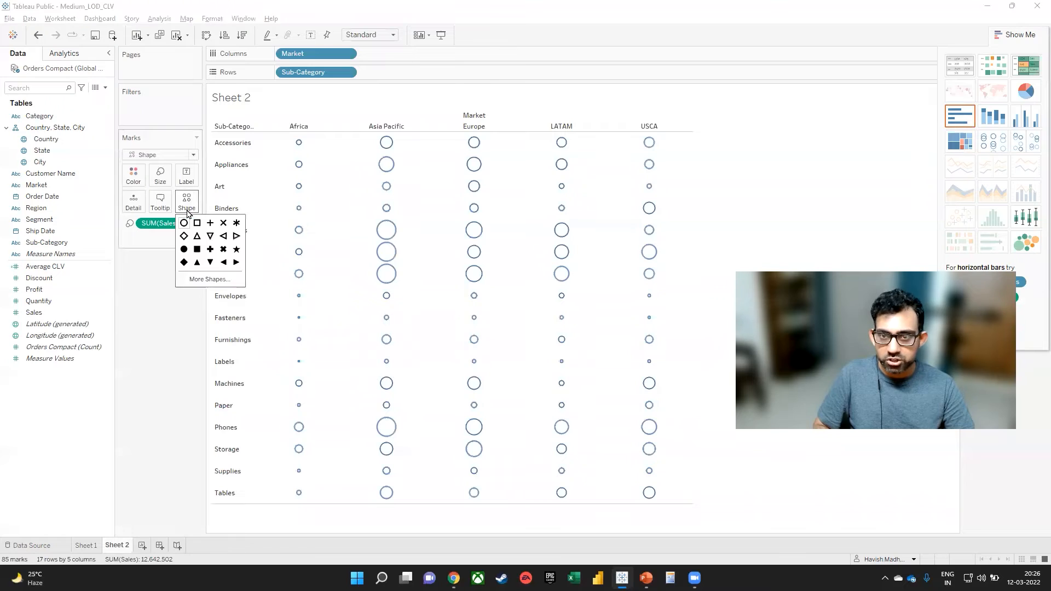
{"action": "left_click", "coordinate": [188, 281]}
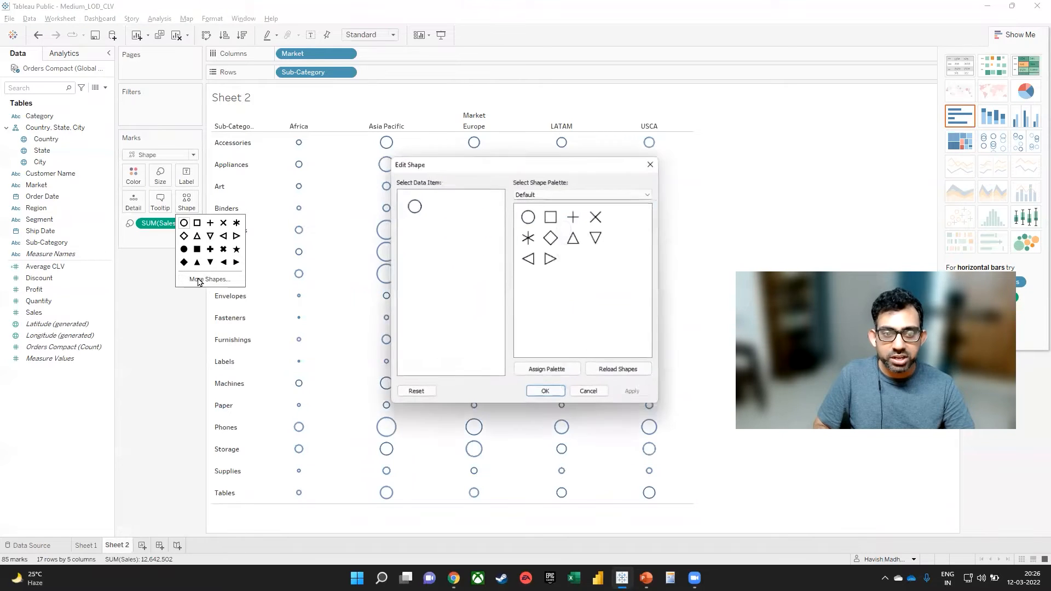
{"action": "left_click", "coordinate": [548, 199]}
{"action": "left_click", "coordinate": [549, 198]}
{"action": "left_click", "coordinate": [549, 198]}
{"action": "left_click", "coordinate": [525, 212]}
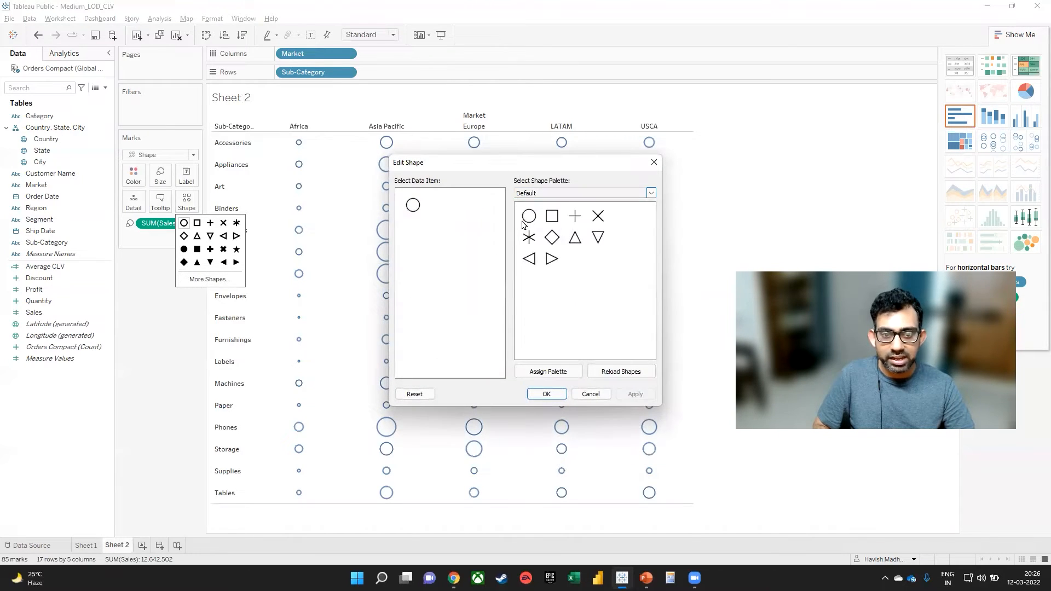
{"action": "left_click", "coordinate": [552, 216]}
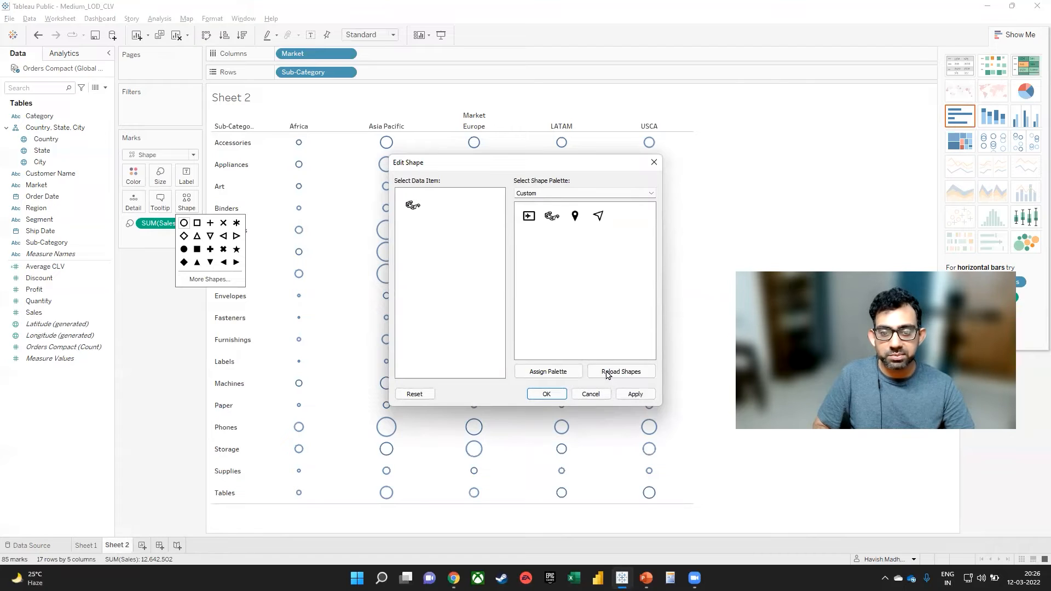
{"action": "left_click", "coordinate": [635, 394]}
{"action": "left_click", "coordinate": [555, 389]}
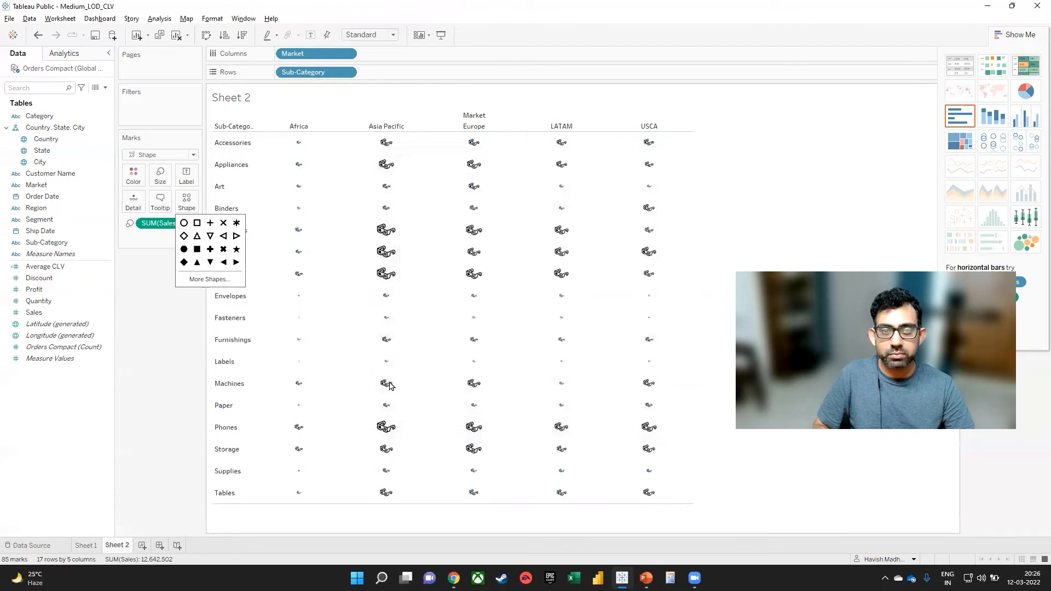
{"action": "left_click", "coordinate": [173, 350]}
Color the glasses marks by Sales using the Red-Black Diverging palette
{"action": "left_click_drag", "start_coordinate": [34, 312], "coordinate": [136, 178]}
{"action": "left_click", "coordinate": [136, 174]}
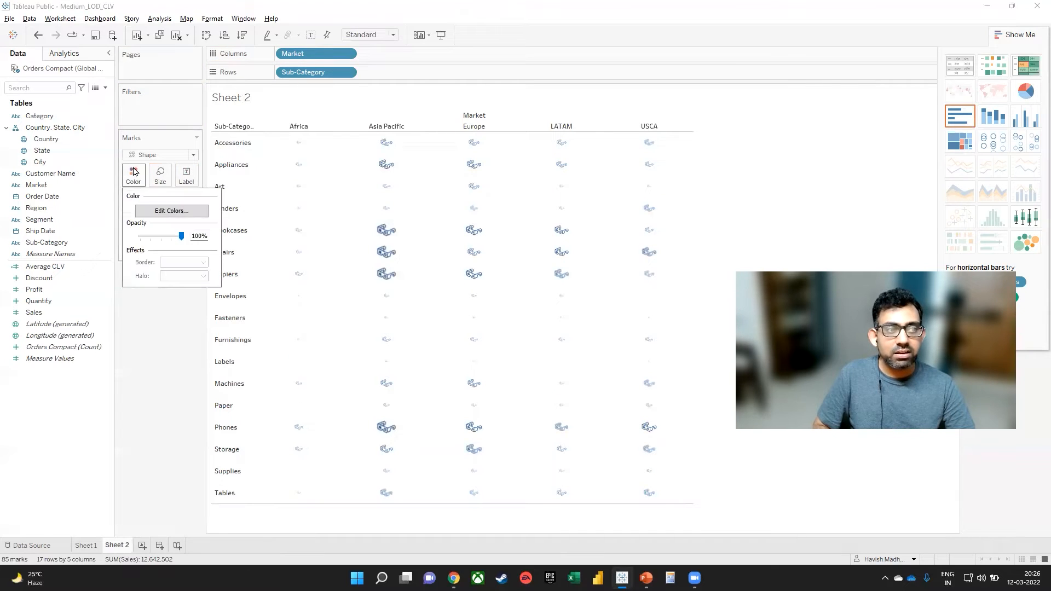
{"action": "left_click", "coordinate": [173, 210]}
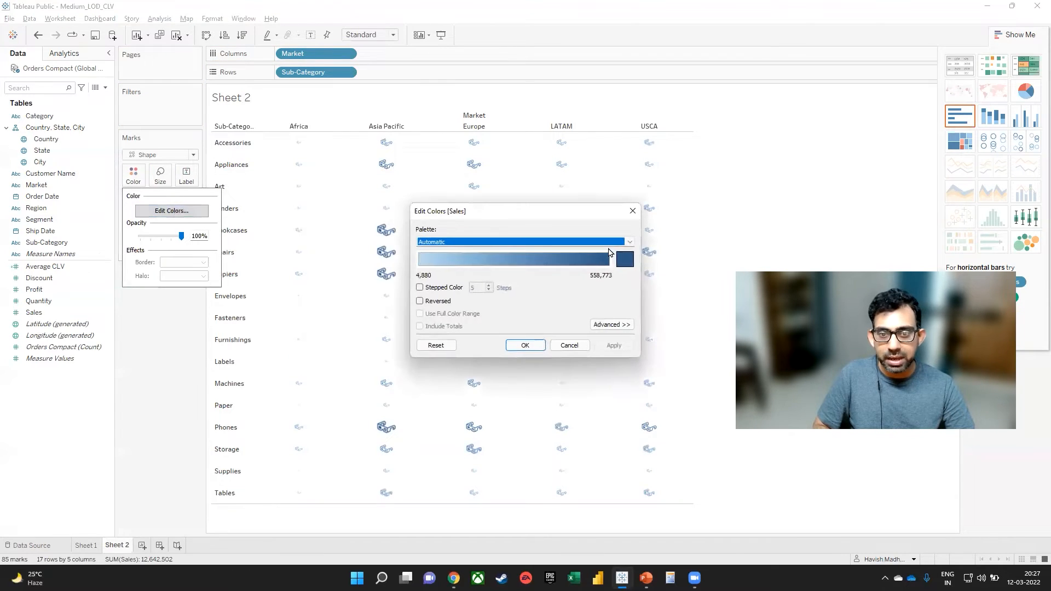
{"action": "left_click", "coordinate": [629, 241]}
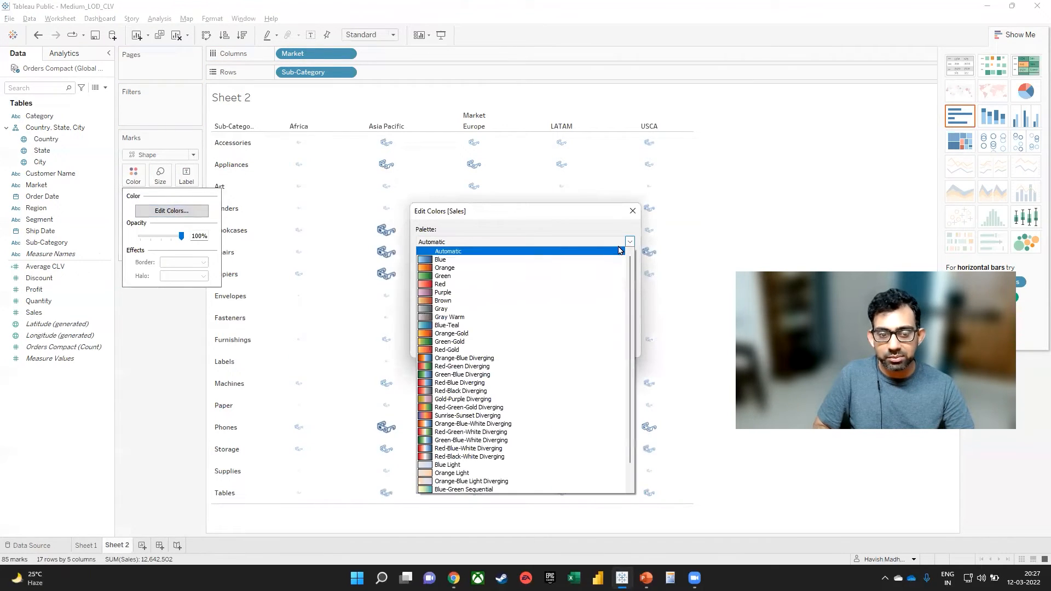
{"action": "left_click", "coordinate": [490, 391]}
{"action": "left_click", "coordinate": [524, 345]}
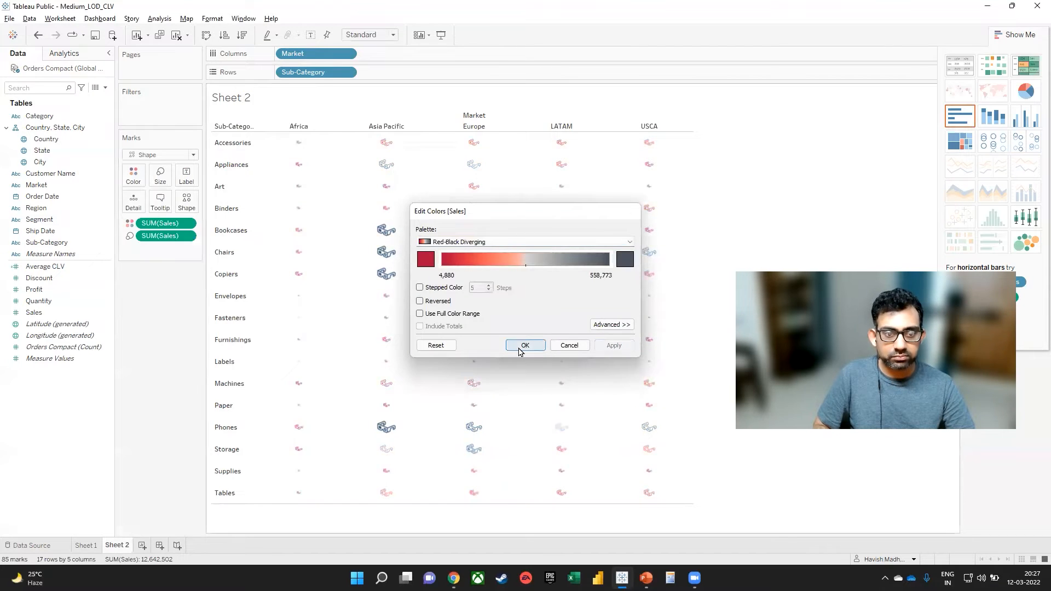
Enlarge the glasses marks and review the whole chart in presentation mode
{"action": "left_click", "coordinate": [169, 180]}
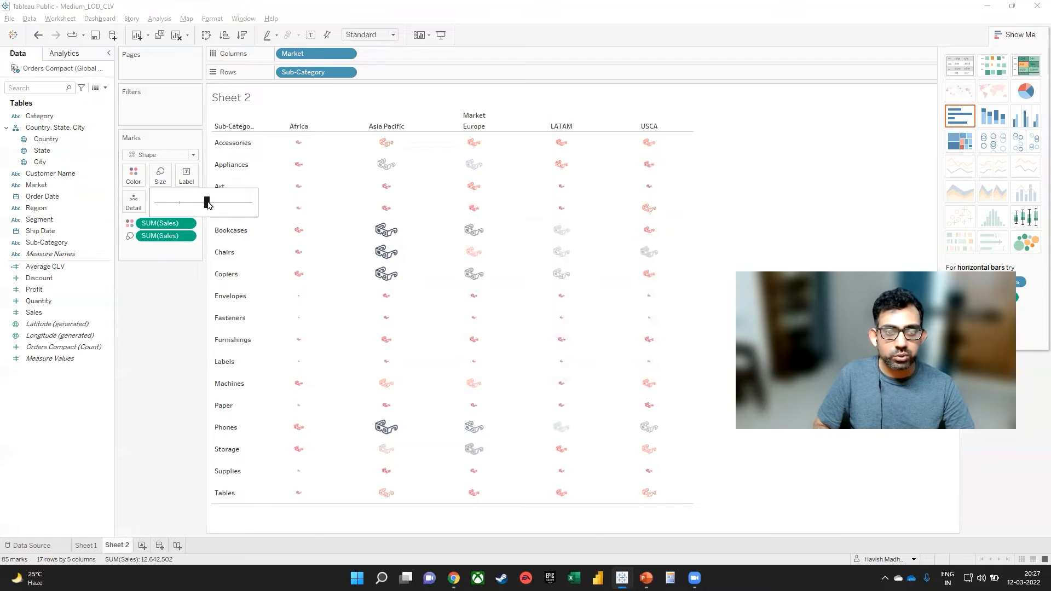
{"action": "left_click_drag", "start_coordinate": [208, 204], "coordinate": [207, 202]}
{"action": "key", "text": "F7"}
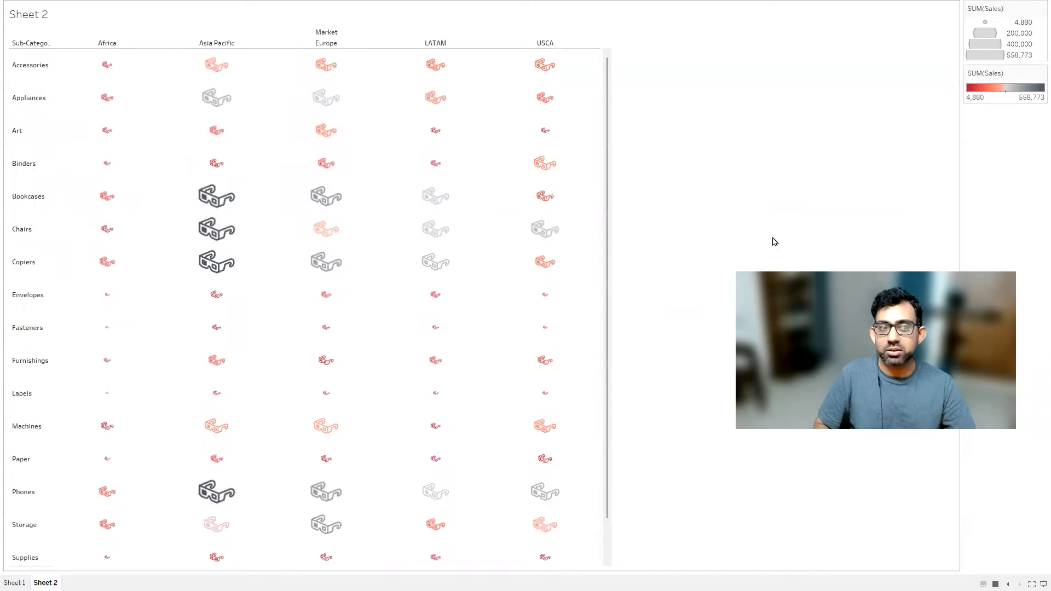
{"action": "scroll", "coordinate": [315, 228], "scroll_direction": "down", "scroll_amount": 3}
{"action": "scroll", "coordinate": [334, 238], "scroll_direction": "up", "scroll_amount": 3}
{"action": "key", "text": "Escape"}
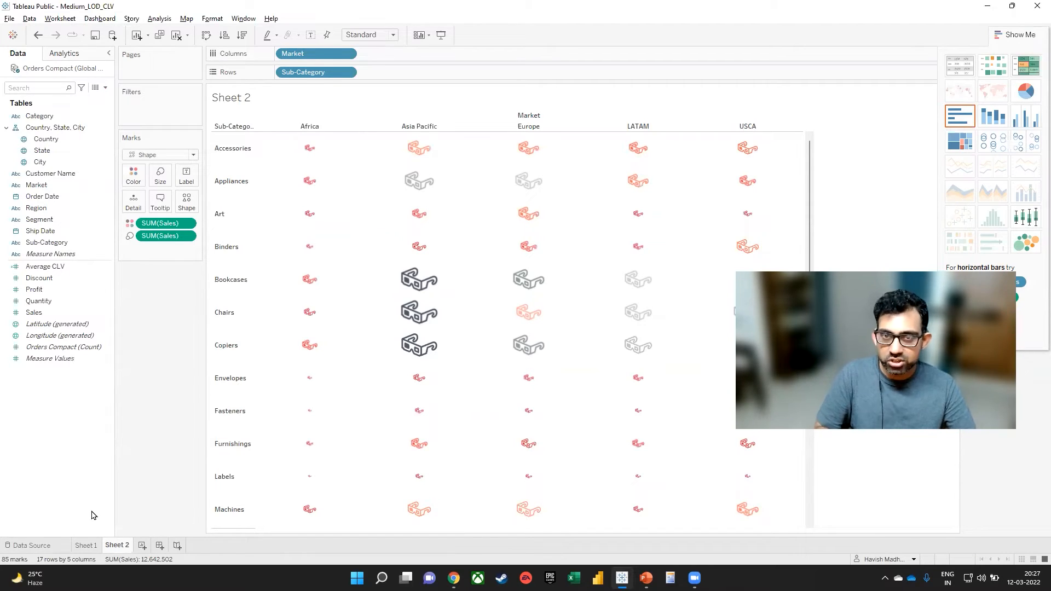
Add a third worksheet and start a calculated field named Profit Margin
{"action": "left_click", "coordinate": [141, 546]}
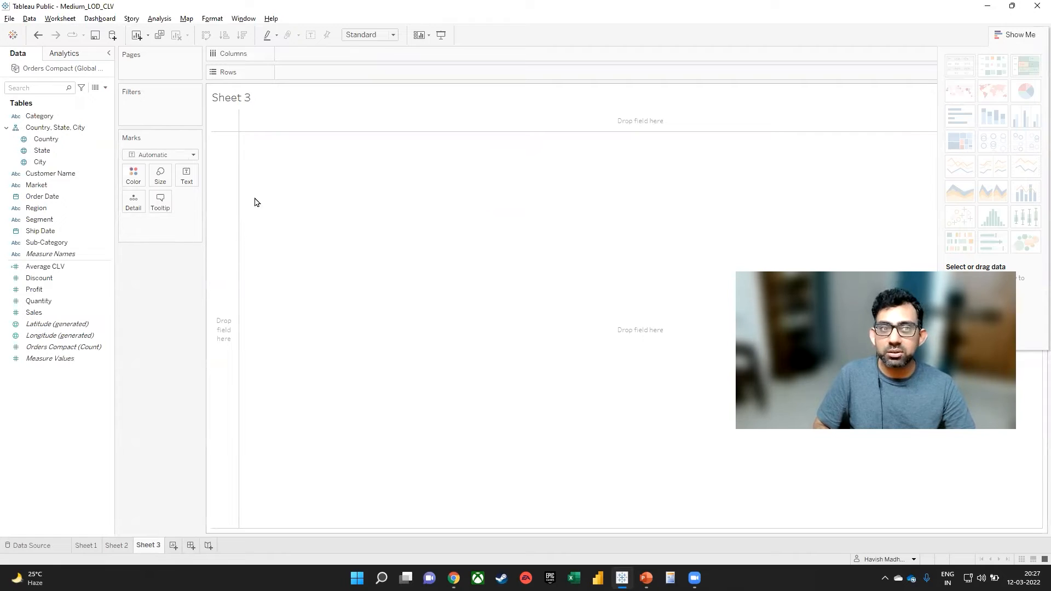
{"action": "left_click", "coordinate": [170, 19]}
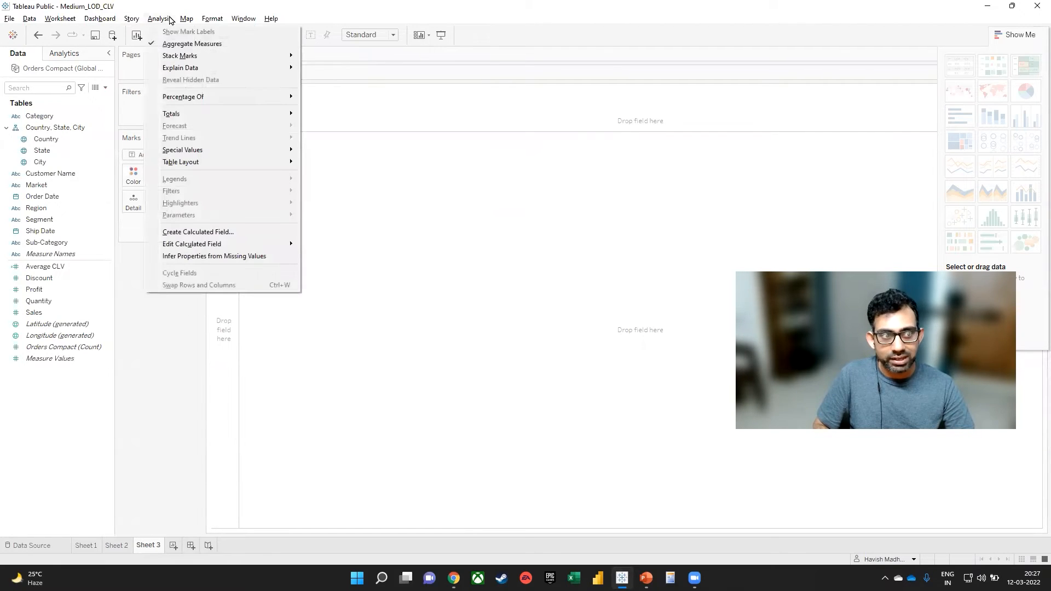
{"action": "left_click", "coordinate": [244, 234]}
{"action": "type", "text": "Profit Margin"}
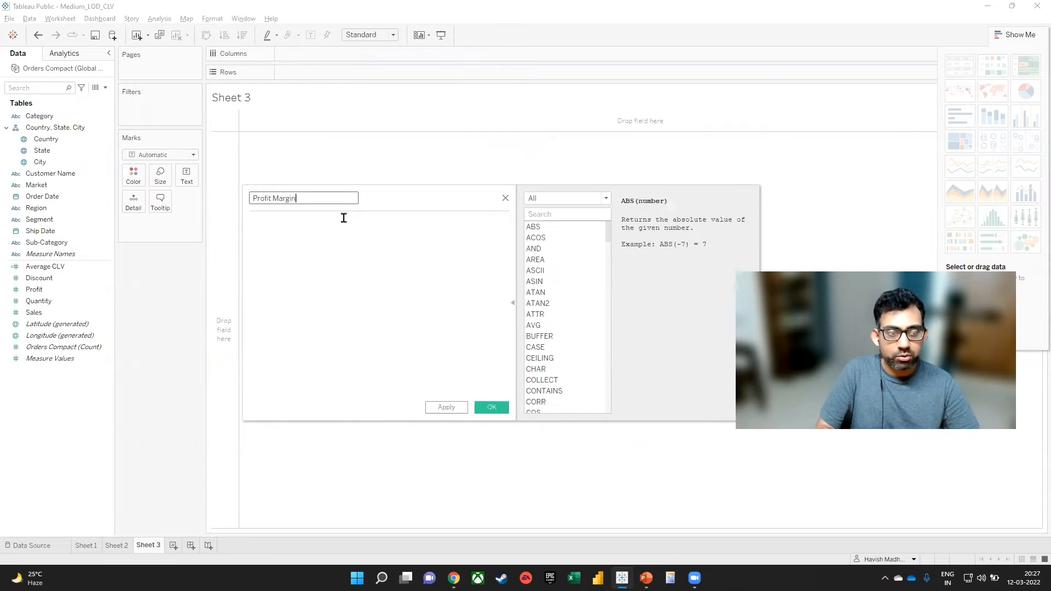
Define the calculated field's formula as SUM([Profit]) / SUM([Sales]) and save it
{"action": "left_click", "coordinate": [343, 218]}
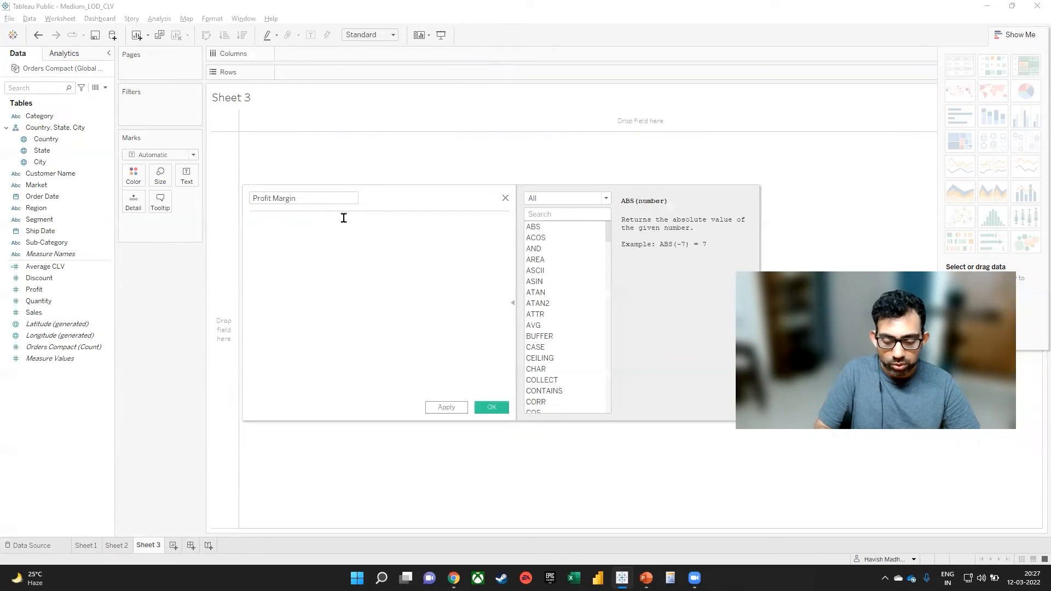
{"action": "type", "text": "SUM("}
{"action": "key", "text": "Tab"}
{"action": "type", "text": "profio"}
{"action": "key", "text": "Tab"}
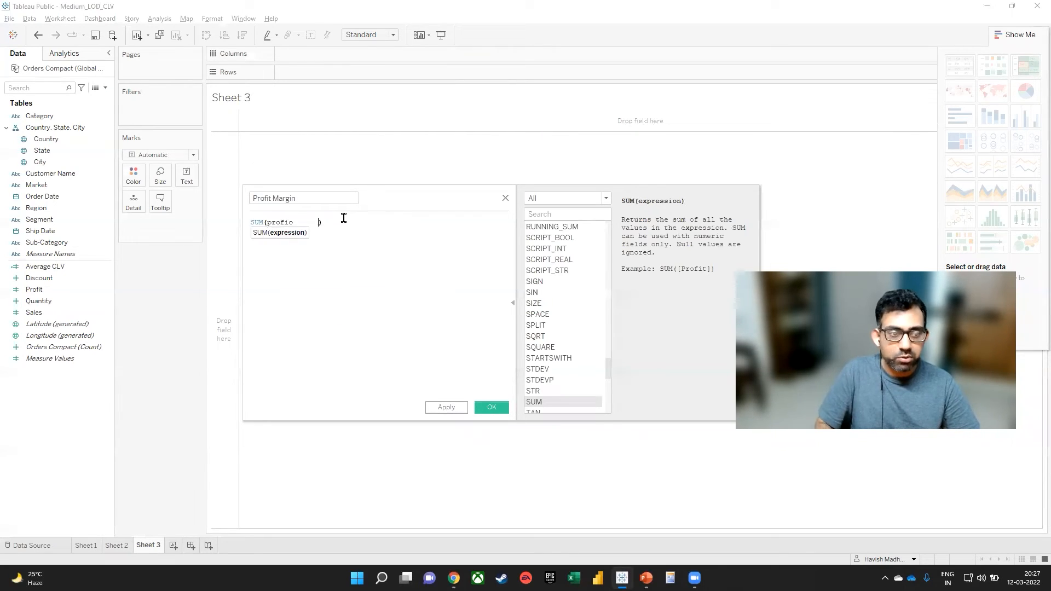
{"action": "key", "text": "BackSpace"}
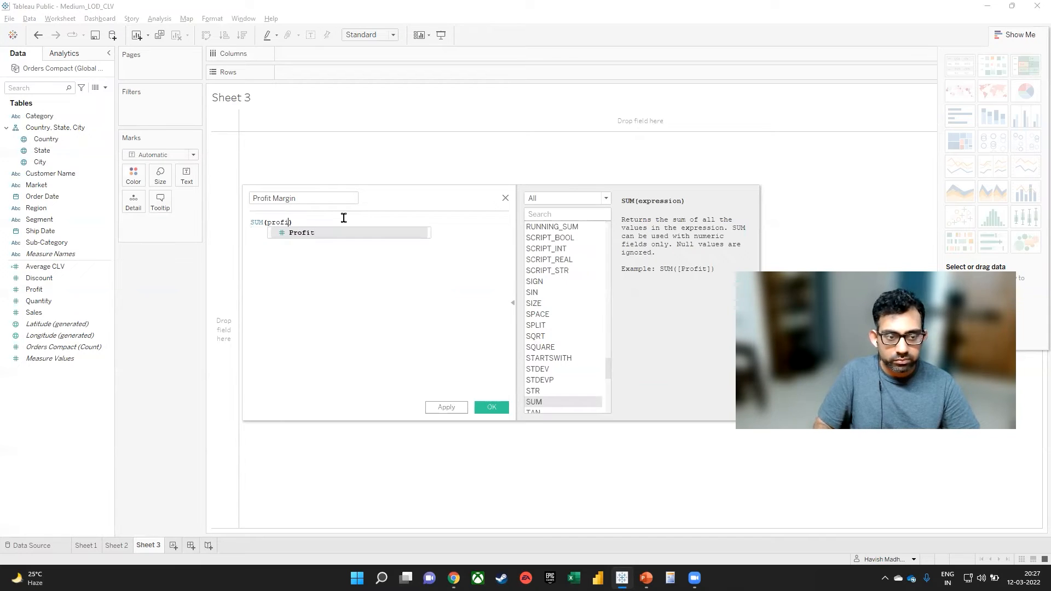
{"action": "key", "text": "Tab"}
{"action": "type", "text": "/ s"}
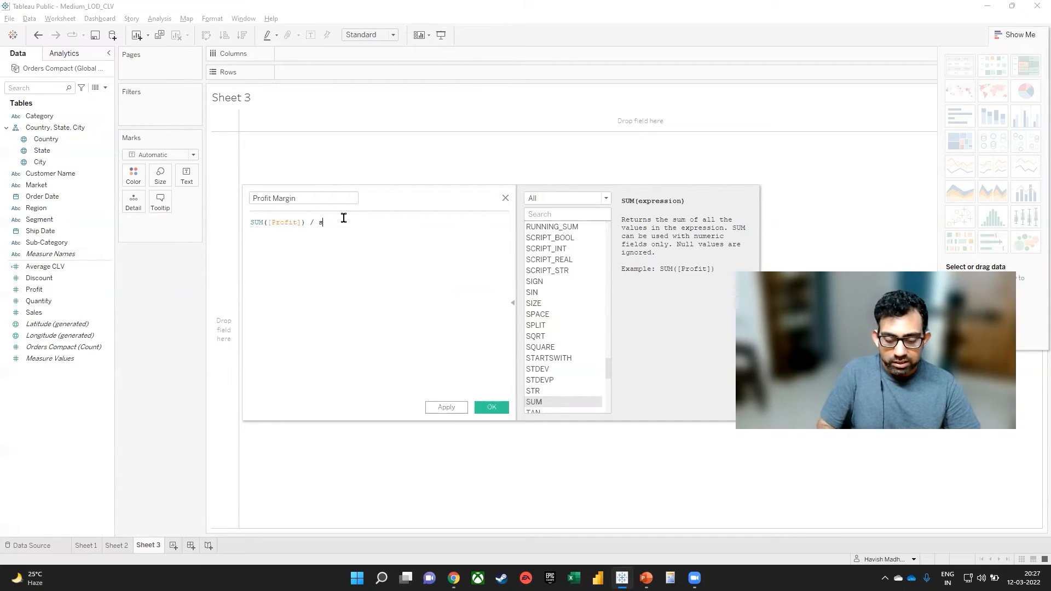
{"action": "type", "text": "um"}
{"action": "key", "text": "Tab"}
{"action": "type", "text": "sales"}
{"action": "key", "text": "Tab"}
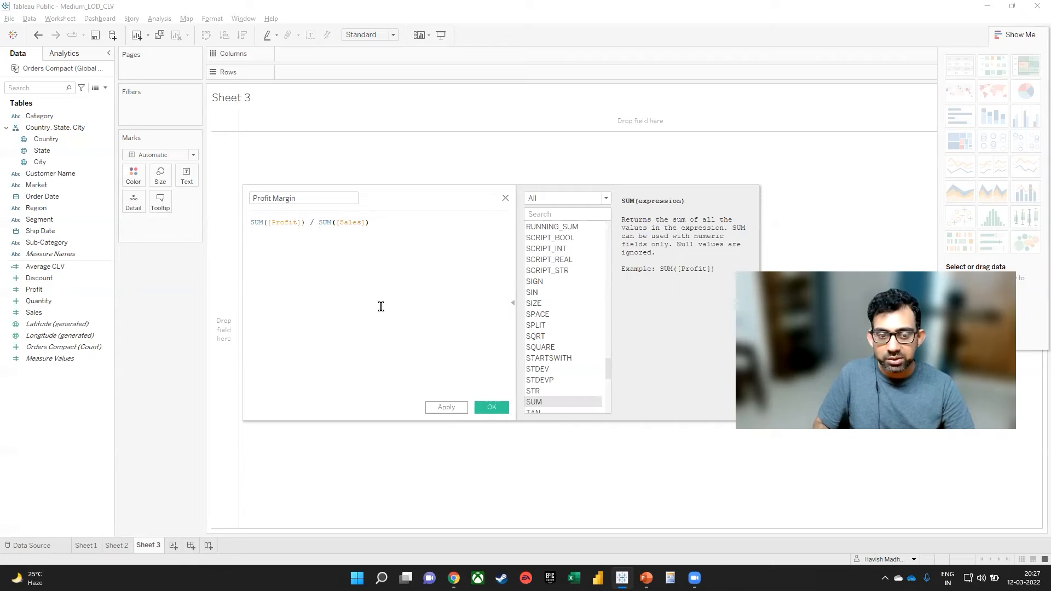
{"action": "left_click", "coordinate": [490, 408]}
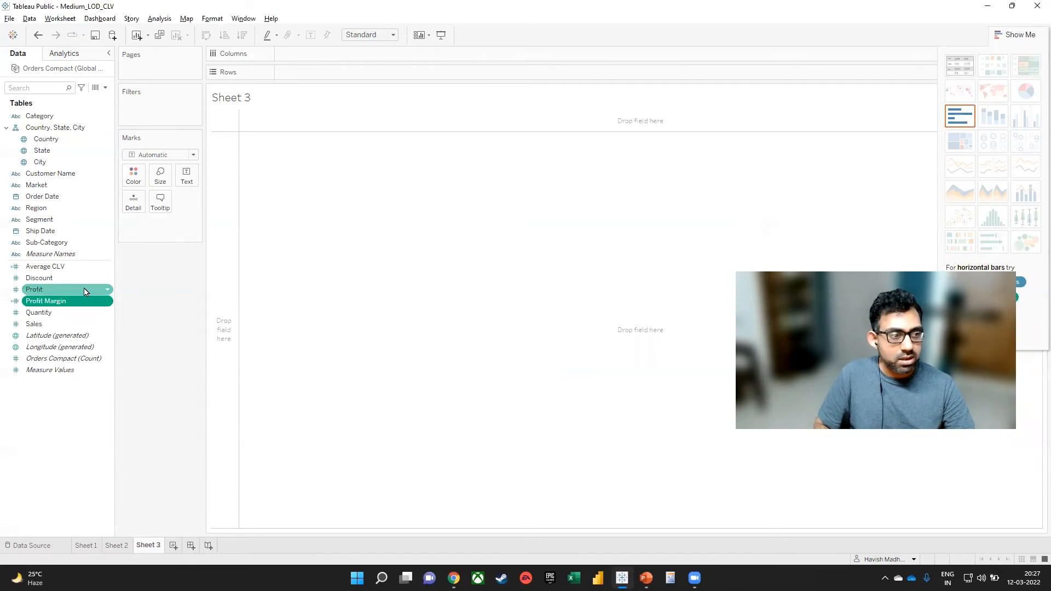
Set the default number format of Profit Margin to Percentage with 2 decimal places
{"action": "right_click", "coordinate": [77, 303]}
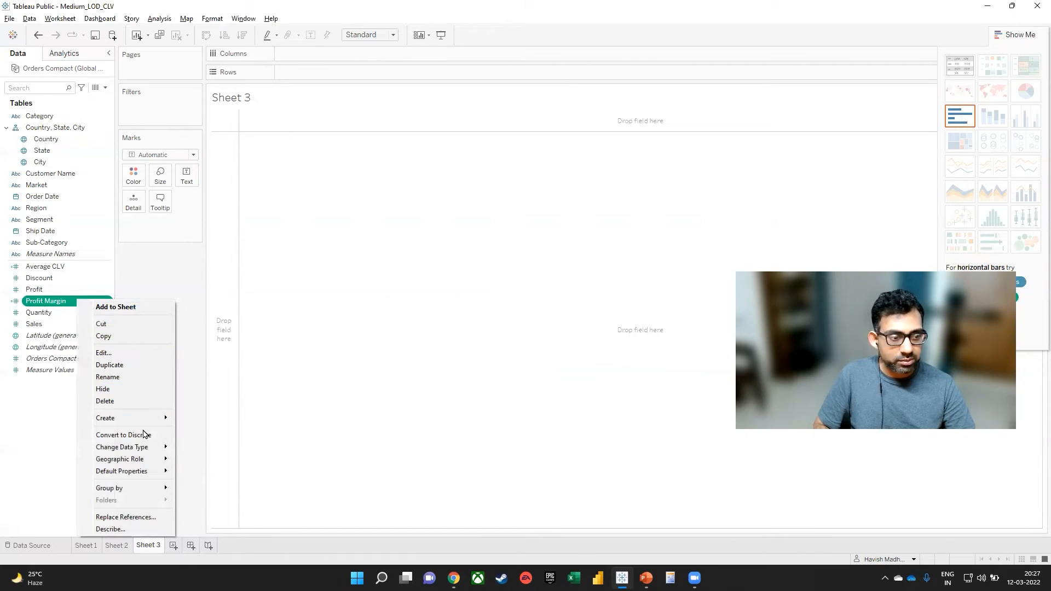
{"action": "mouse_move", "coordinate": [145, 448]}
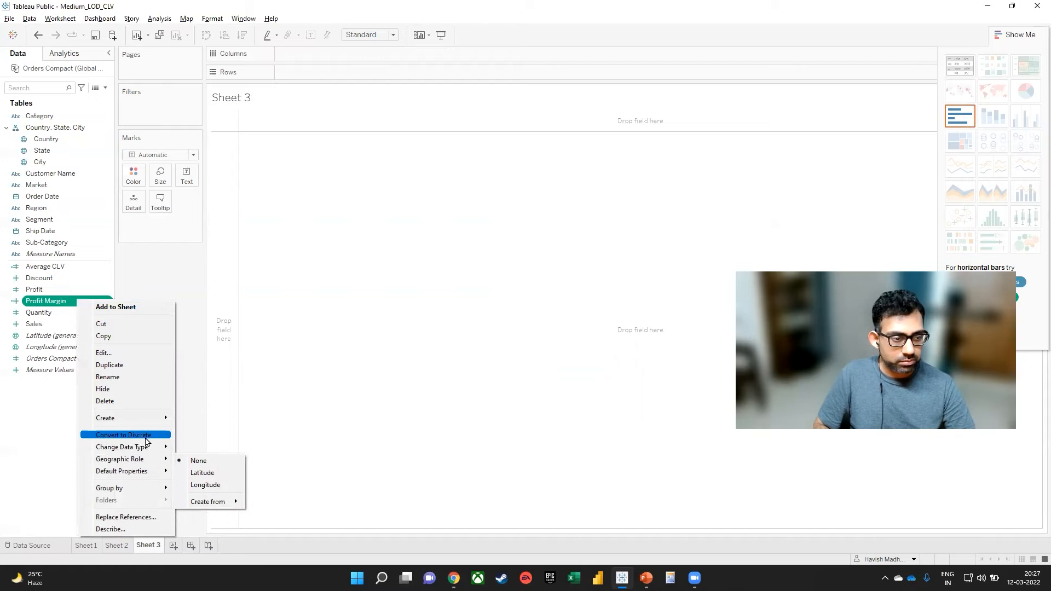
{"action": "mouse_move", "coordinate": [158, 474]}
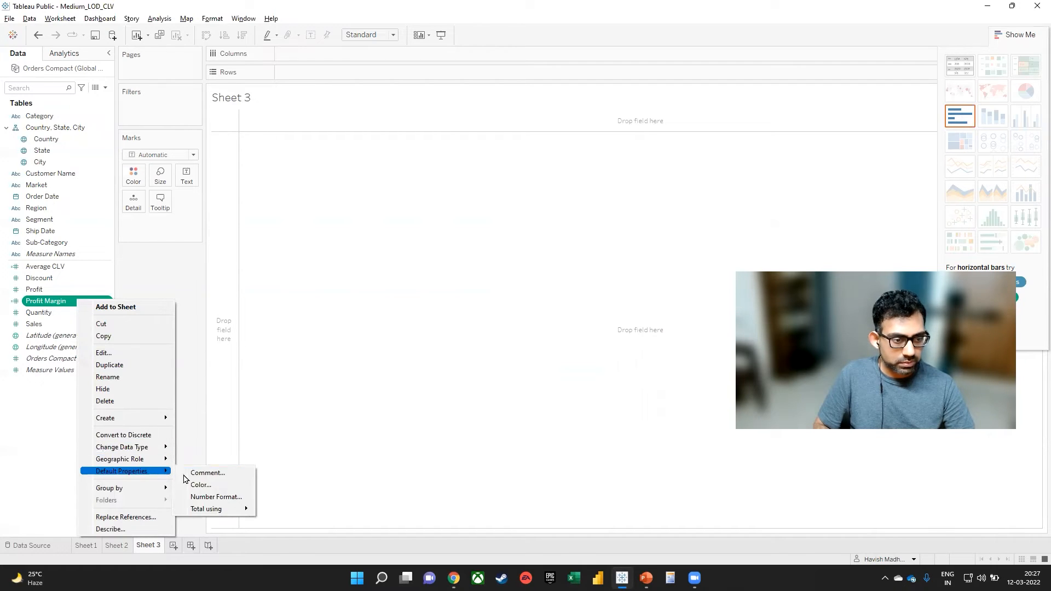
{"action": "left_click", "coordinate": [221, 496]}
{"action": "left_click", "coordinate": [421, 266]}
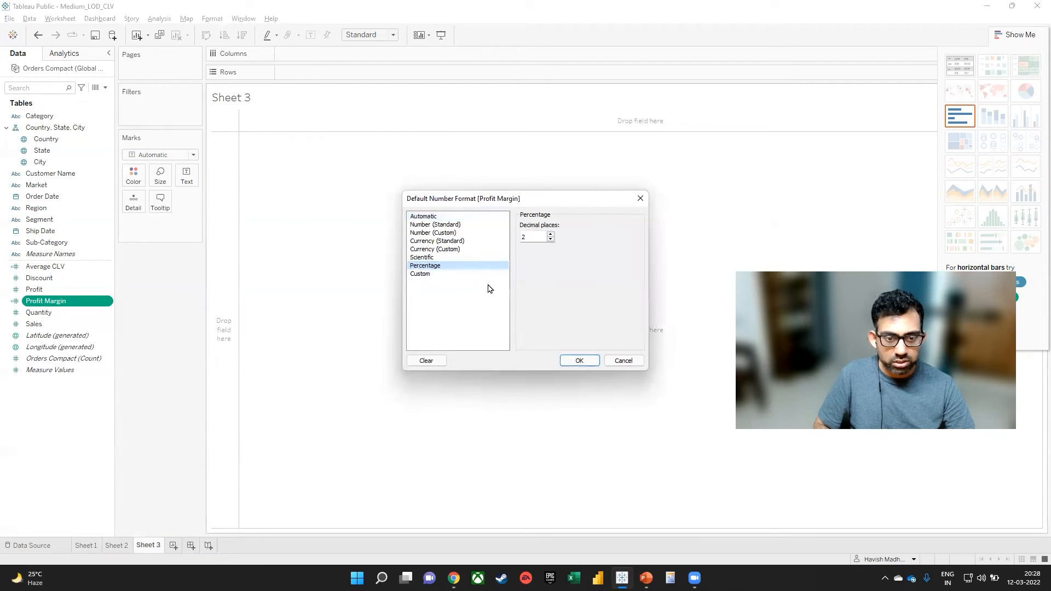
{"action": "left_click", "coordinate": [579, 362]}
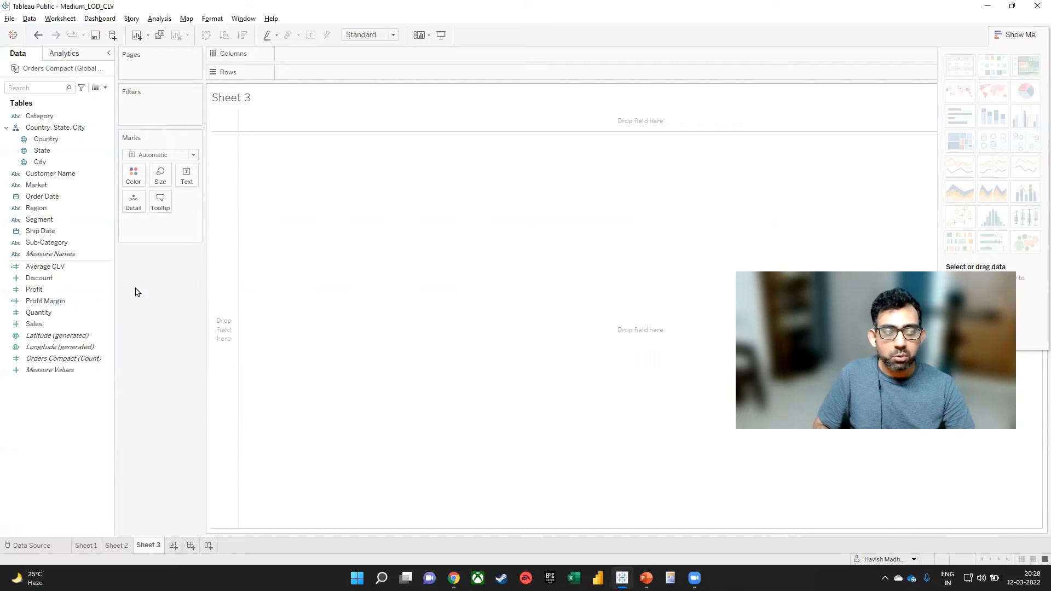
Build a text table with Sub-Category on rows, Market on columns and Profit Margin as the cell values
{"action": "double_click", "coordinate": [68, 243]}
{"action": "double_click", "coordinate": [57, 186]}
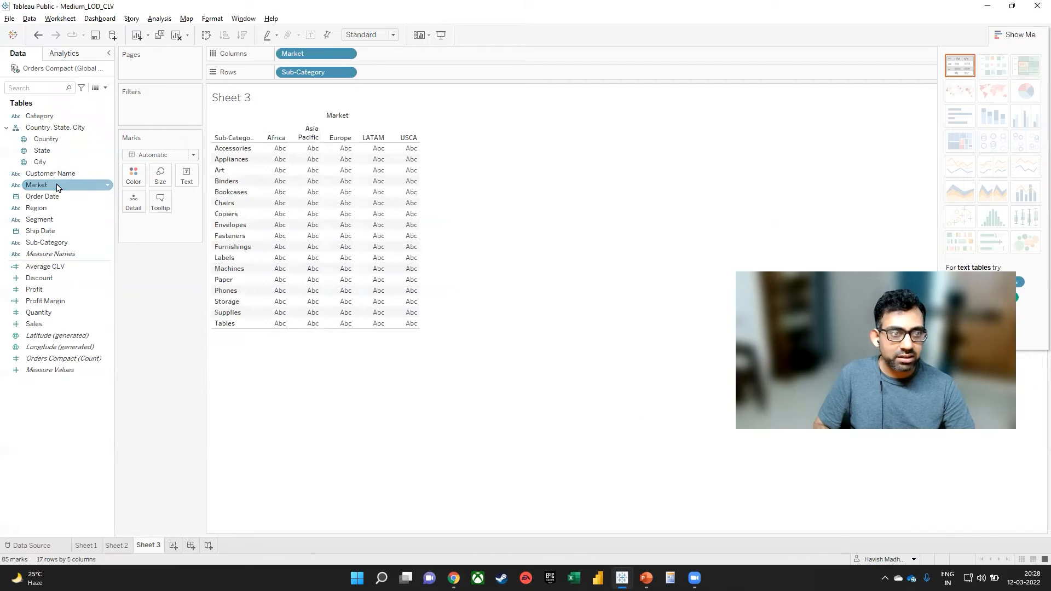
{"action": "left_click_drag", "start_coordinate": [66, 302], "coordinate": [331, 222]}
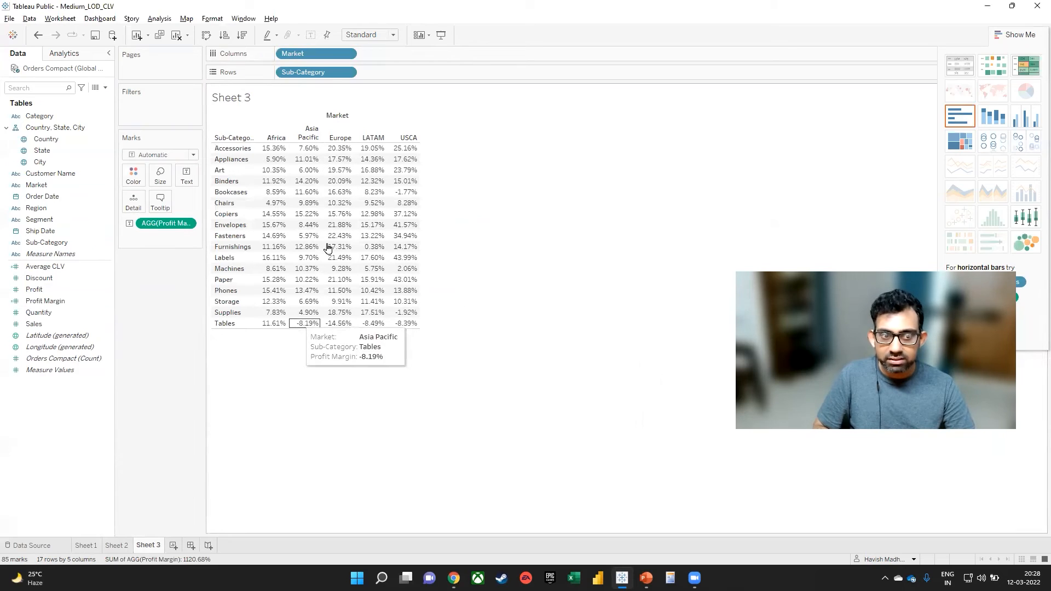
Examine the Profit Margin cells for Supplies, Tables and Bookcases across the markets, and enlarge the table's cells
{"action": "left_click", "coordinate": [398, 316]}
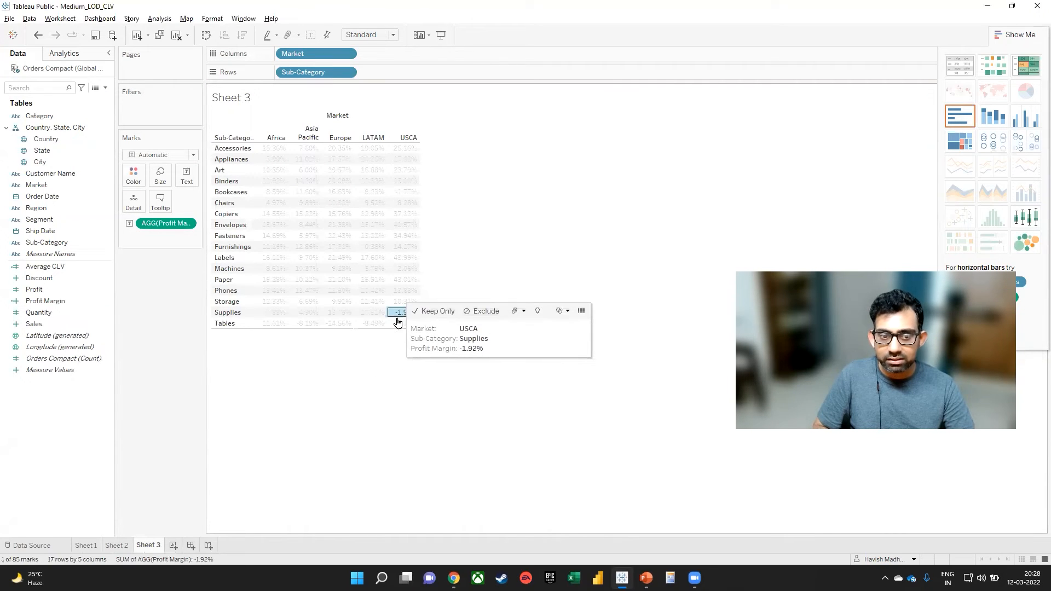
{"action": "left_click", "coordinate": [398, 323]}
{"action": "left_click", "coordinate": [374, 323]}
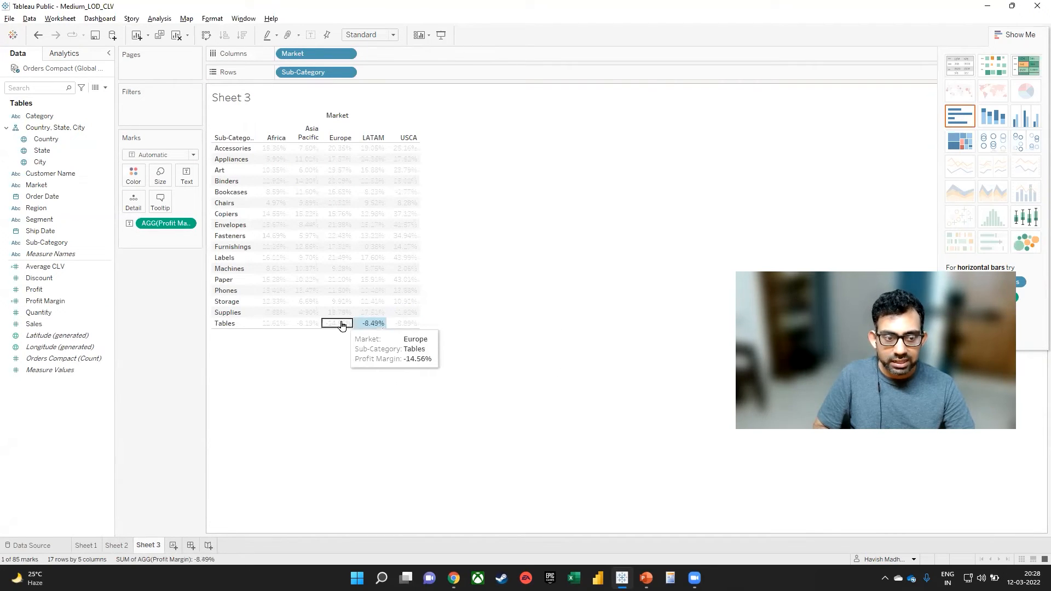
{"action": "left_click", "coordinate": [338, 323]}
{"action": "left_click", "coordinate": [313, 323]}
{"action": "left_click", "coordinate": [317, 393]}
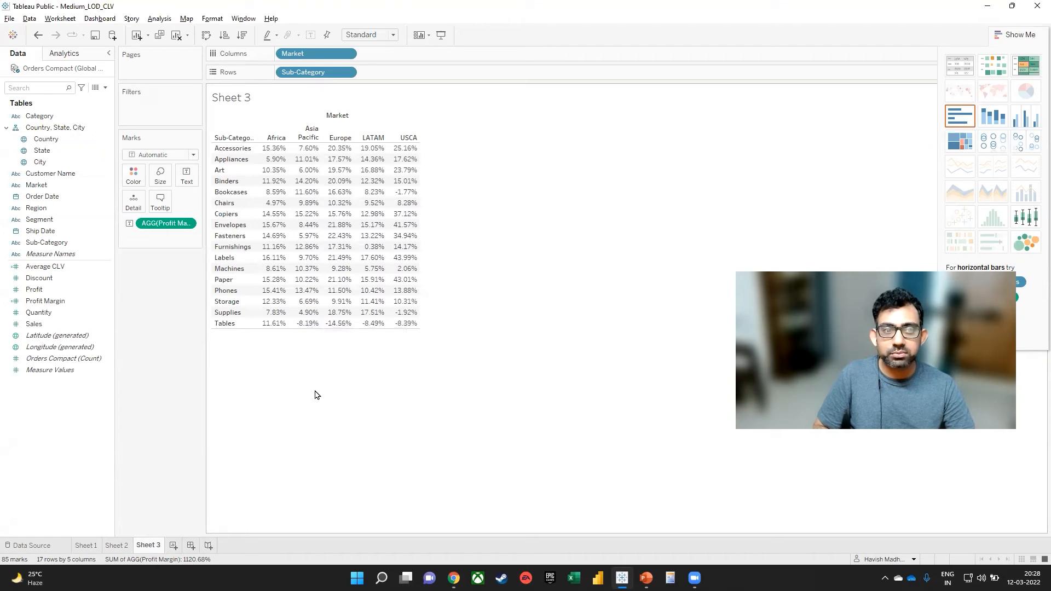
{"action": "left_click", "coordinate": [401, 193]}
{"action": "left_click", "coordinate": [478, 405]}
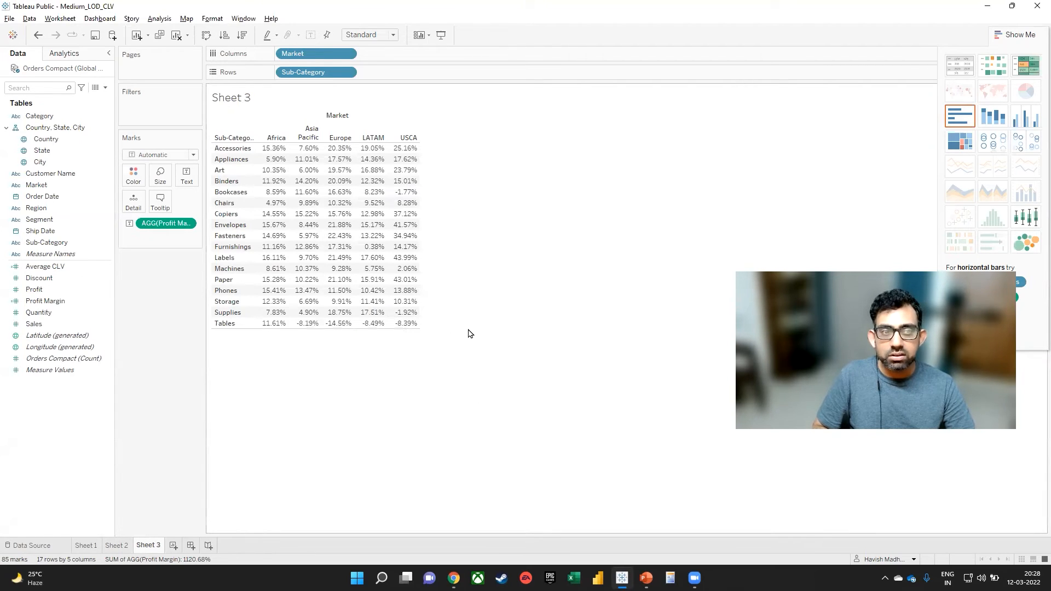
{"action": "key", "text": "ctrl+Right"}
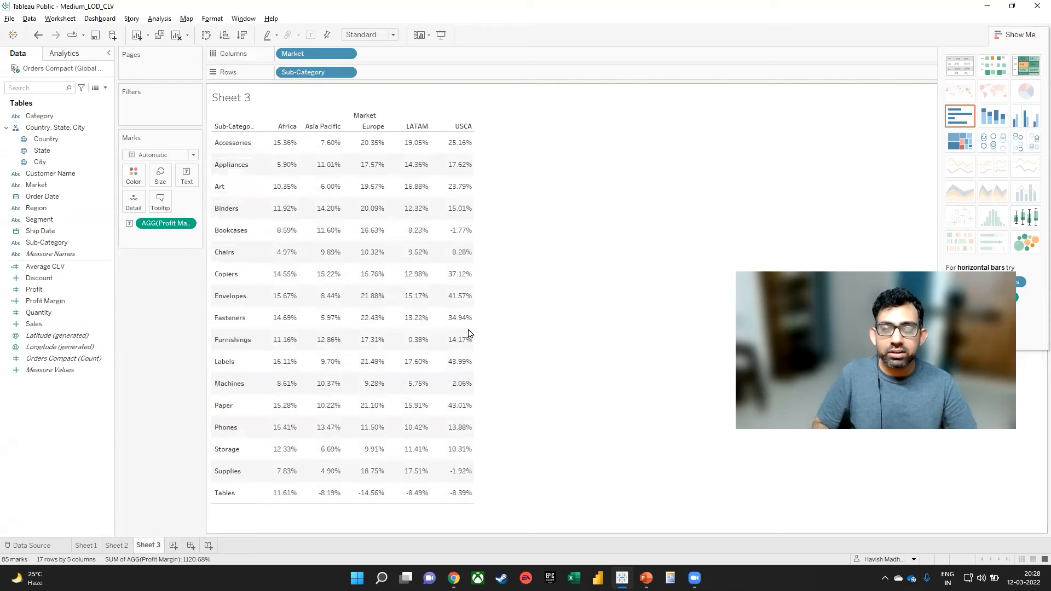
Switch to PowerPoint and delete the glasses icon from the slide
{"action": "key", "text": "super+Tab"}
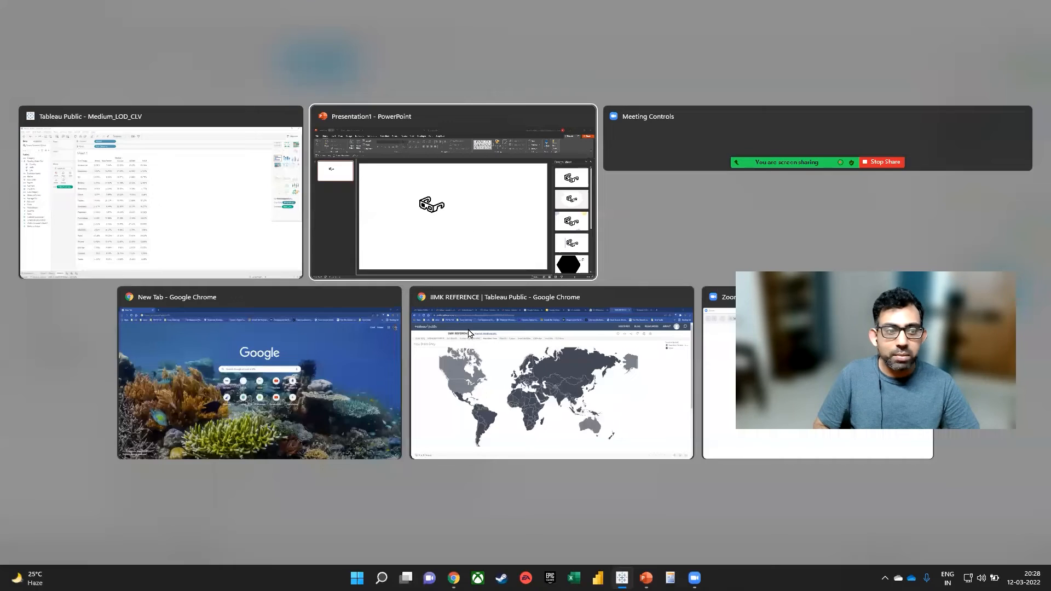
{"action": "left_click", "coordinate": [456, 274]}
{"action": "left_click", "coordinate": [456, 274]}
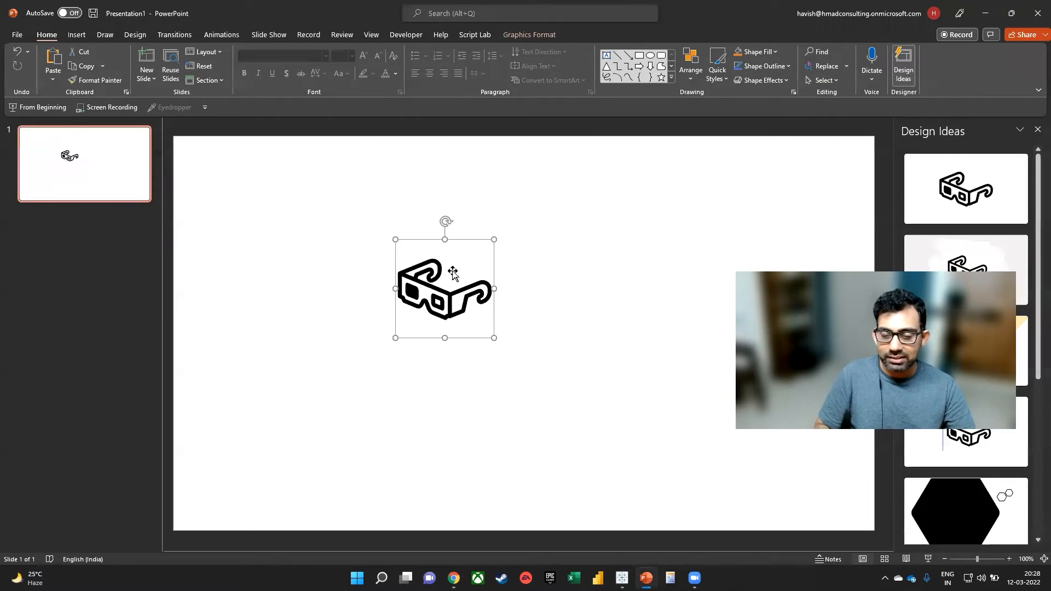
{"action": "key", "text": "Delete"}
Open the stock icon library, search it for "loss" and clear the search
{"action": "left_click", "coordinate": [77, 34]}
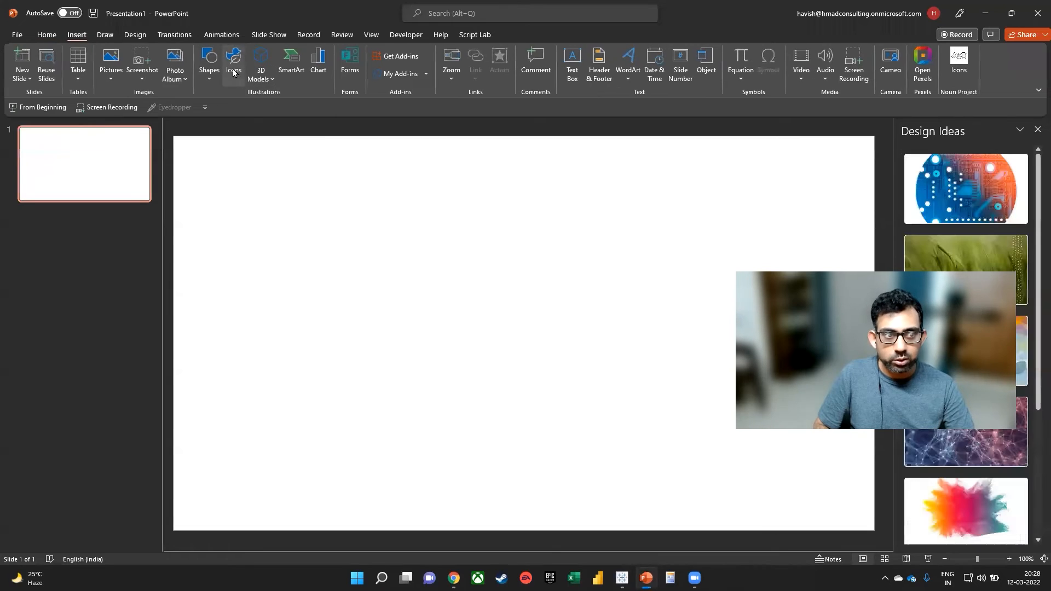
{"action": "left_click", "coordinate": [233, 63]}
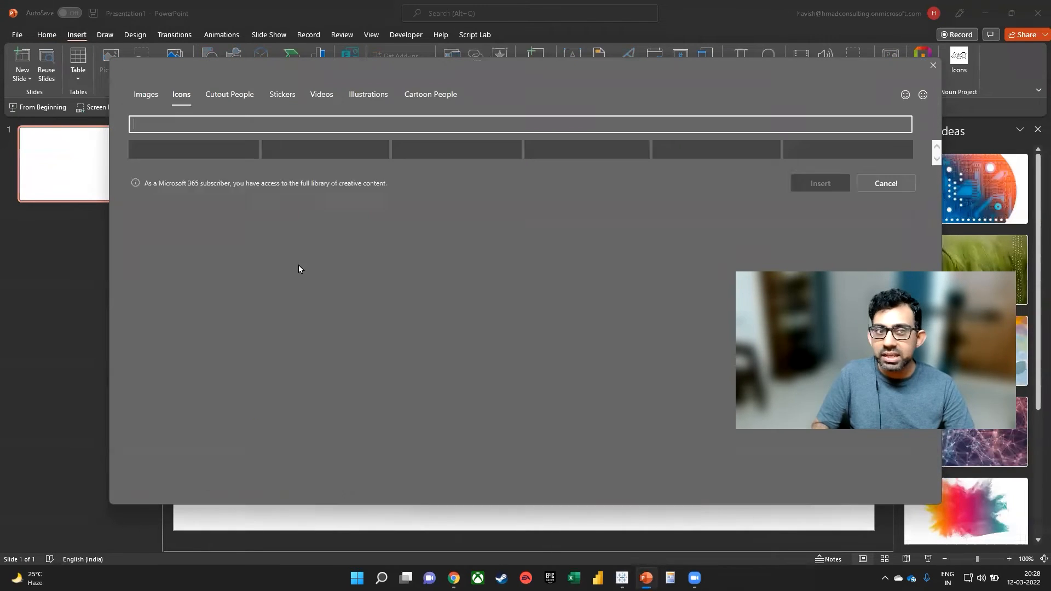
{"action": "type", "text": "loss"}
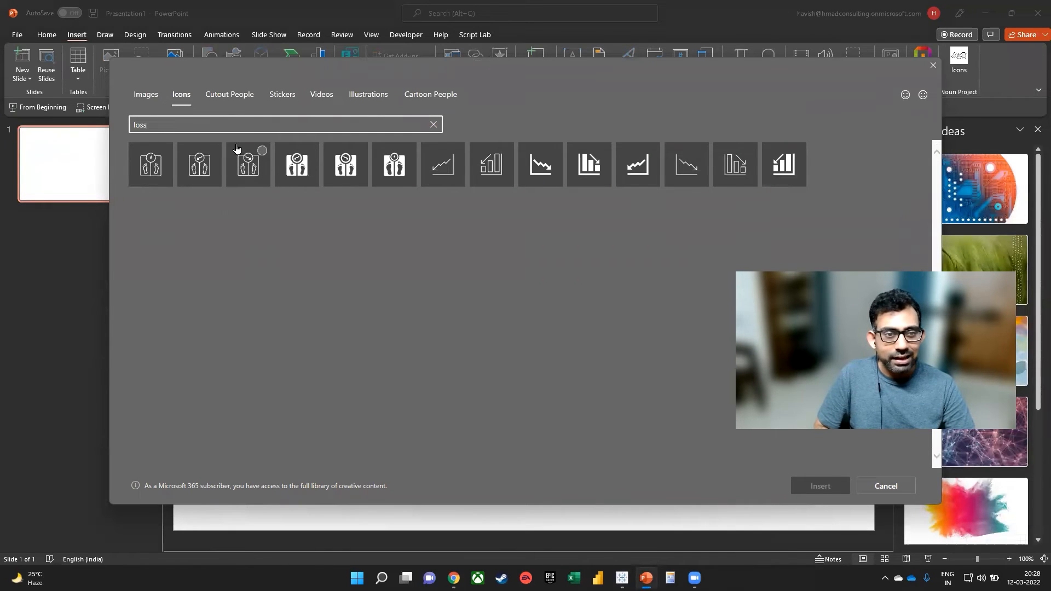
{"action": "left_click", "coordinate": [432, 126]}
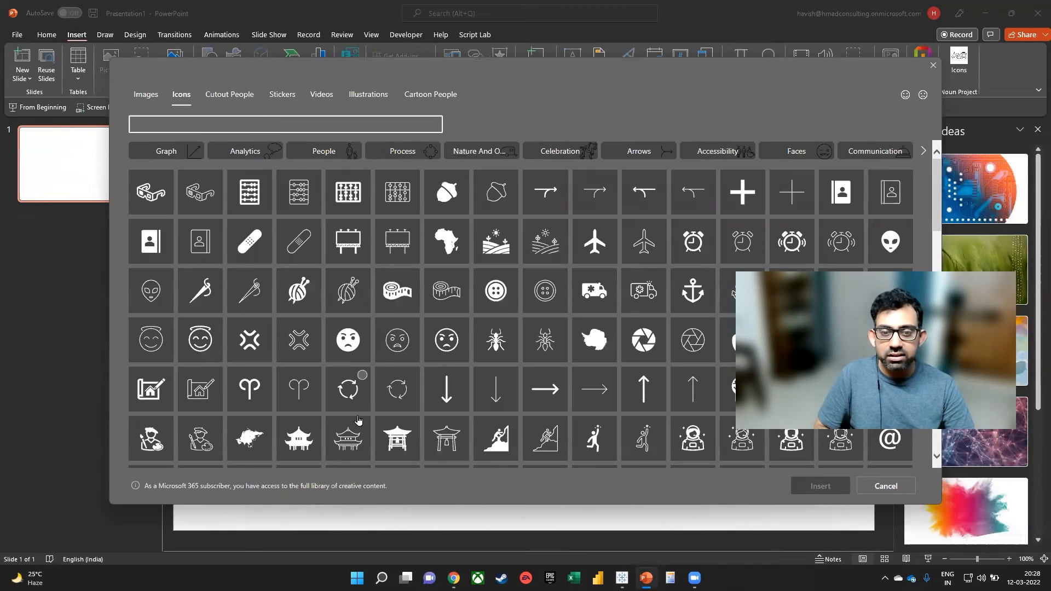
Insert the solid circled check mark and the outlined biohazard warning triangle from the icon library
{"action": "scroll", "coordinate": [407, 286], "scroll_direction": "down", "scroll_amount": 1}
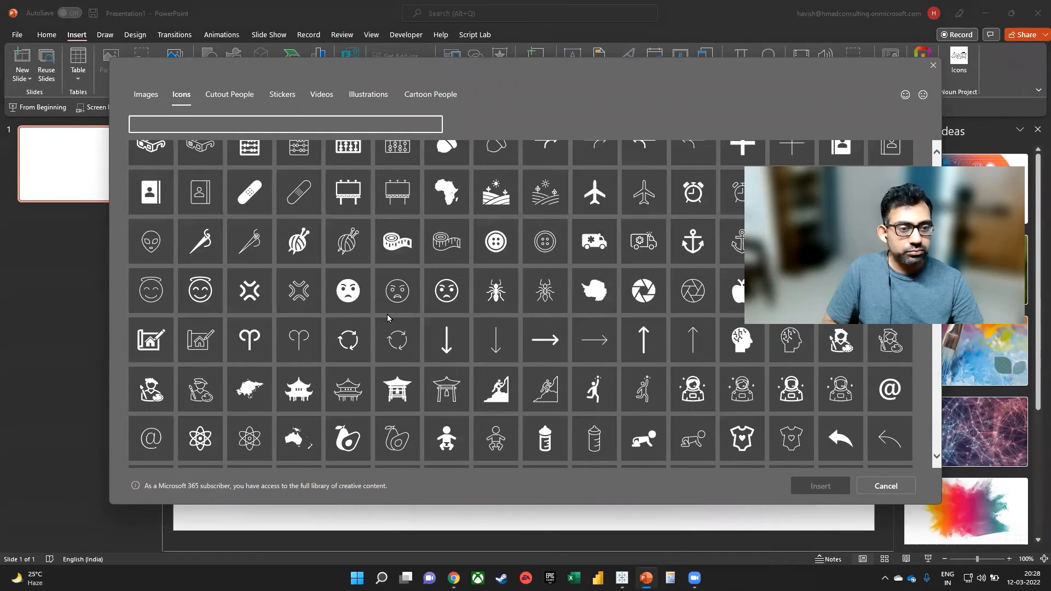
{"action": "scroll", "coordinate": [387, 314], "scroll_direction": "down", "scroll_amount": 5}
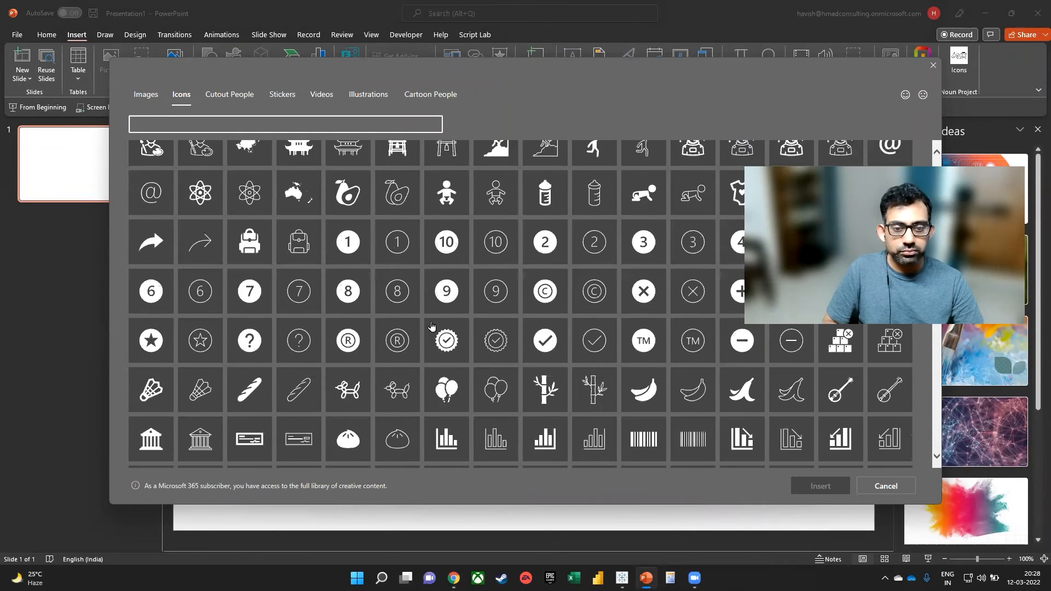
{"action": "left_click", "coordinate": [552, 341]}
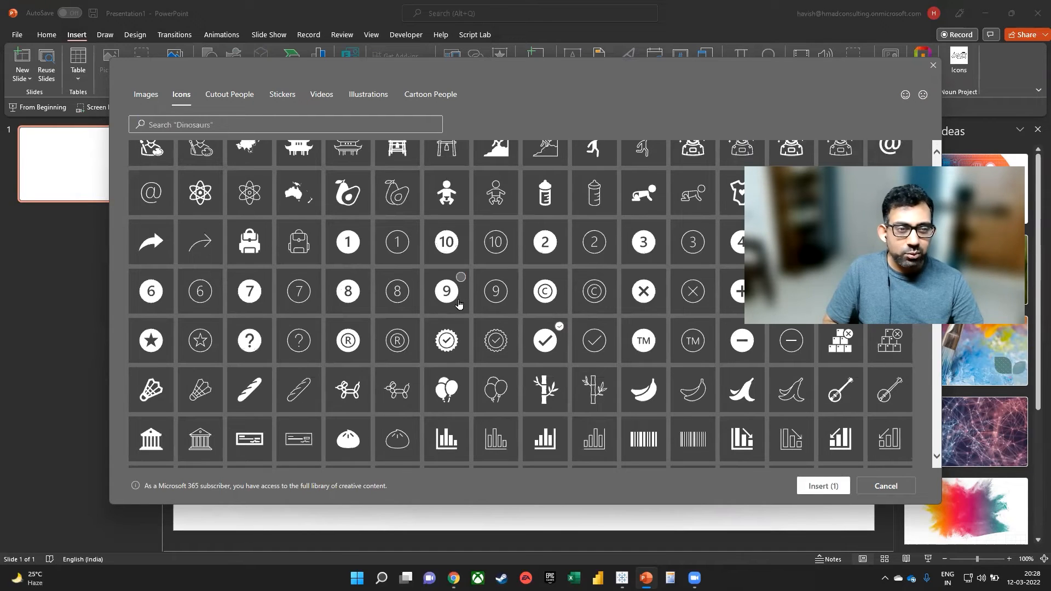
{"action": "scroll", "coordinate": [459, 305], "scroll_direction": "down", "scroll_amount": 3}
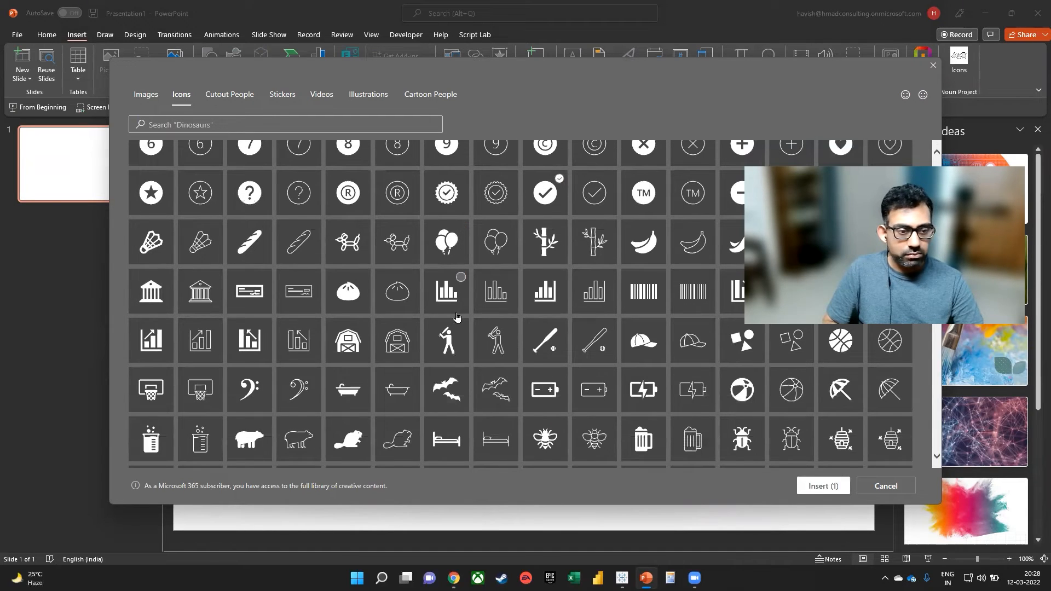
{"action": "scroll", "coordinate": [457, 318], "scroll_direction": "down", "scroll_amount": 1}
{"action": "scroll", "coordinate": [454, 335], "scroll_direction": "down", "scroll_amount": 1}
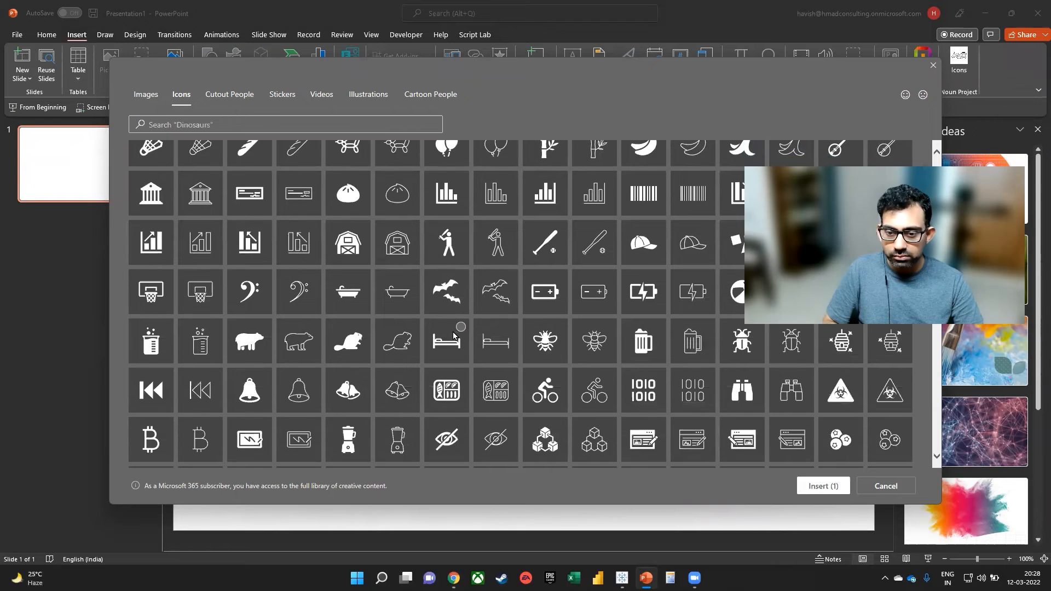
{"action": "scroll", "coordinate": [454, 335], "scroll_direction": "down", "scroll_amount": 1}
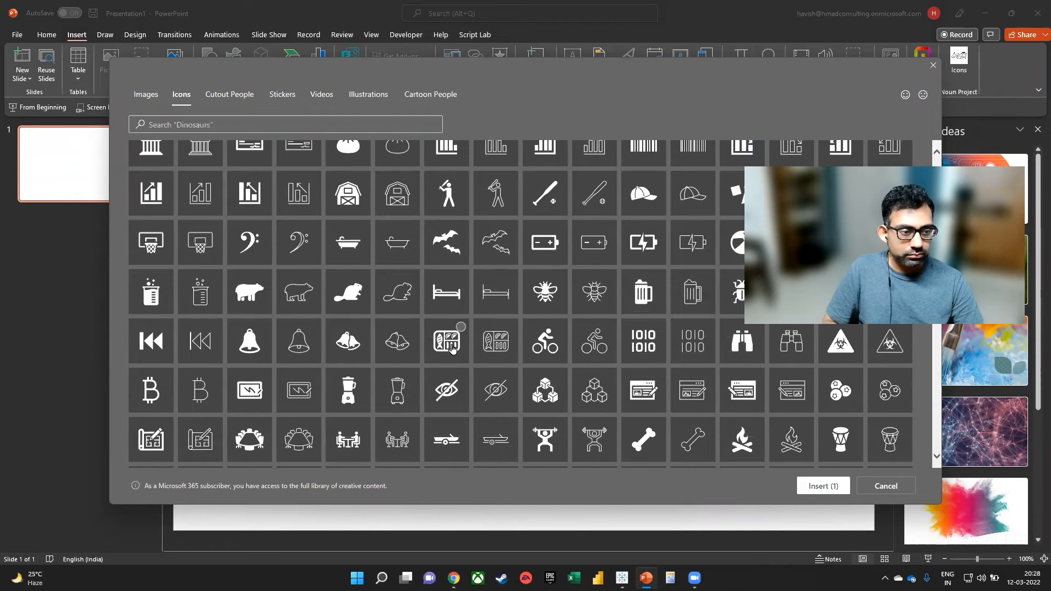
{"action": "left_click", "coordinate": [890, 353]}
{"action": "left_click", "coordinate": [827, 487]}
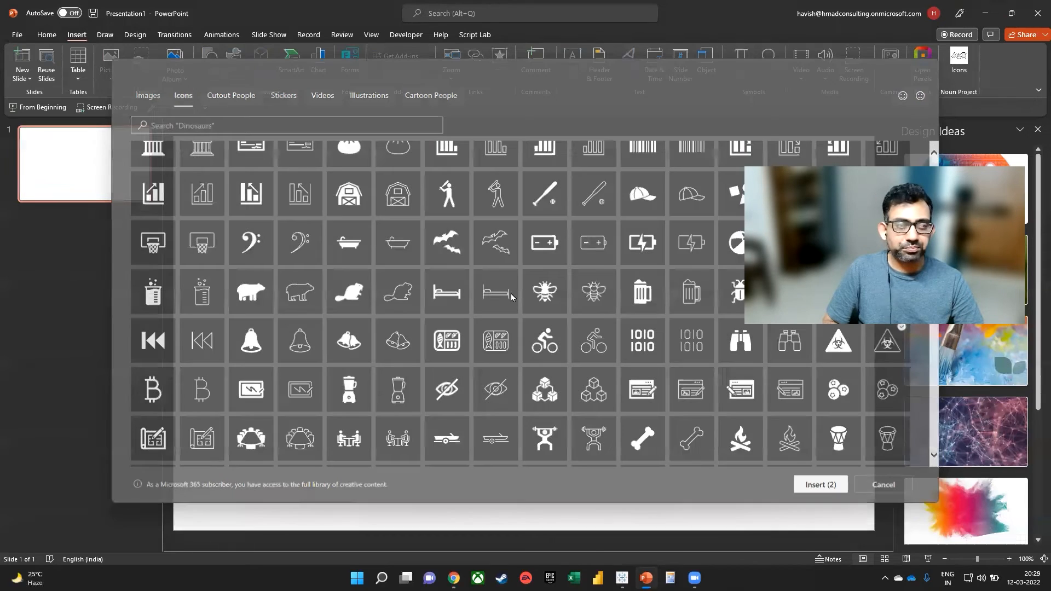
Move the overlapping biohazard triangle and check mark icons apart on the slide
{"action": "left_click", "coordinate": [584, 231]}
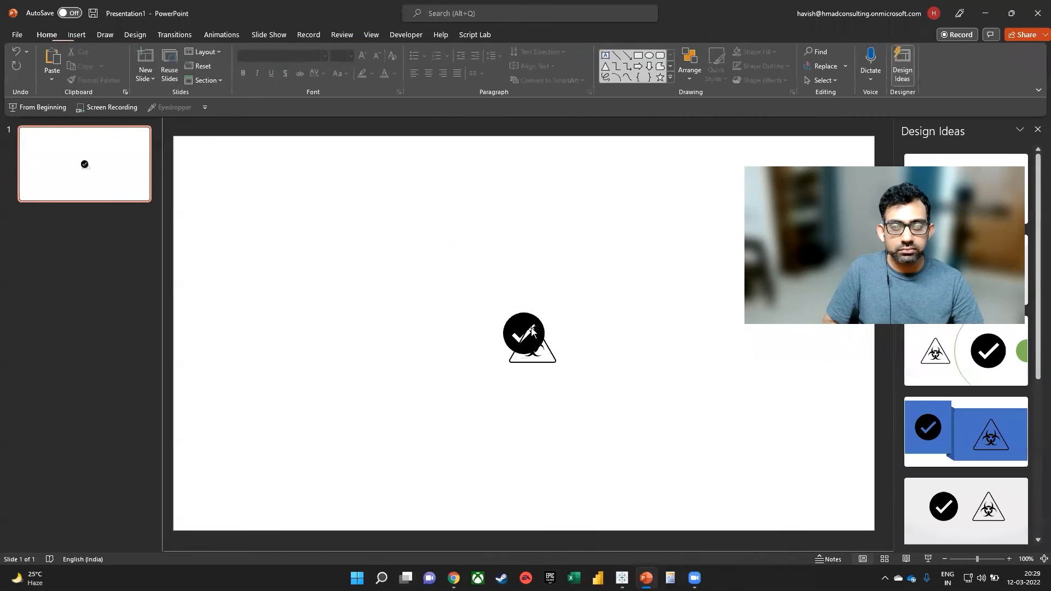
{"action": "left_click_drag", "start_coordinate": [528, 324], "coordinate": [447, 252]}
{"action": "left_click_drag", "start_coordinate": [502, 307], "coordinate": [546, 289]}
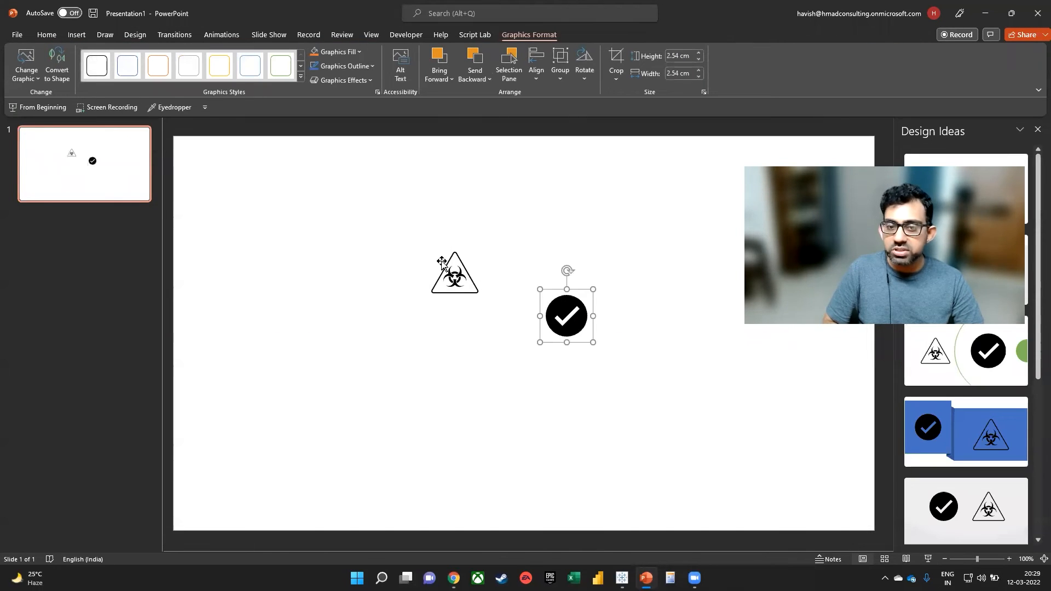
Save the biohazard triangle icon as the PNG picture loss.png in the My Tableau Repository Shapes folder
{"action": "right_click", "coordinate": [465, 275]}
{"action": "left_click", "coordinate": [471, 460]}
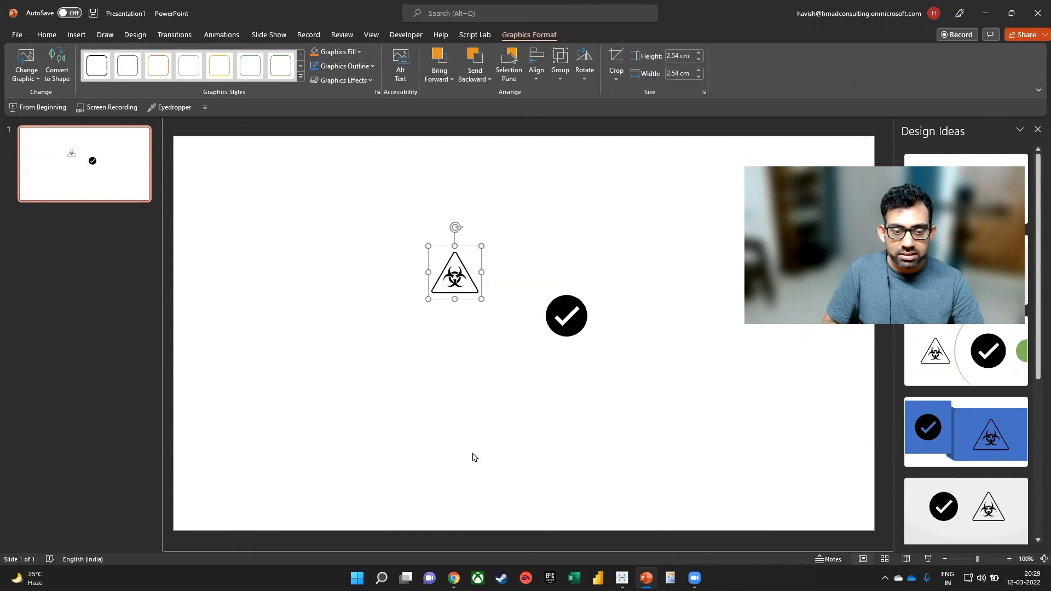
{"action": "type", "text": "loss"}
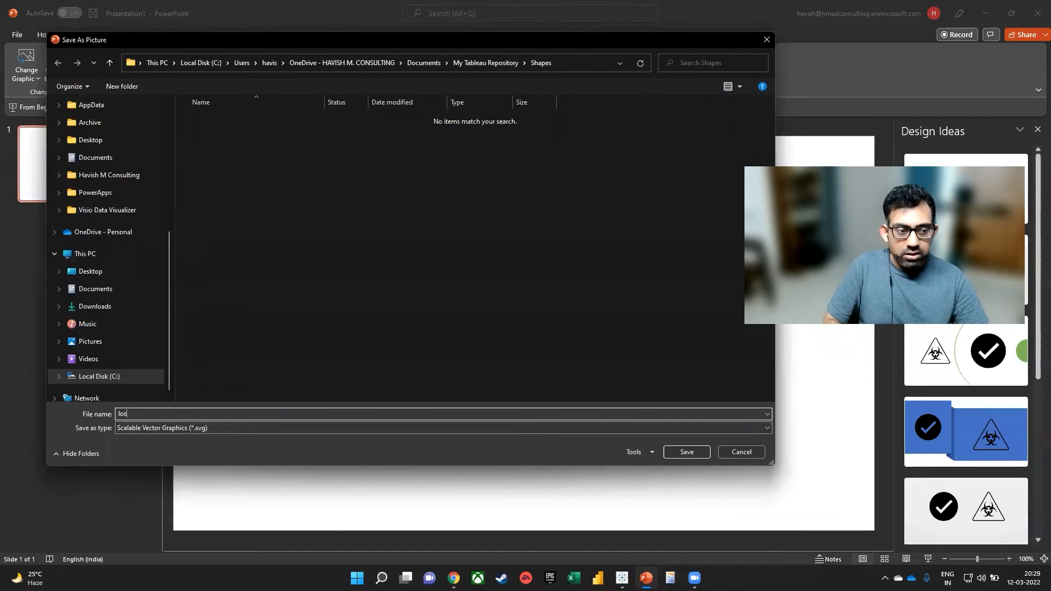
{"action": "left_click", "coordinate": [234, 432]}
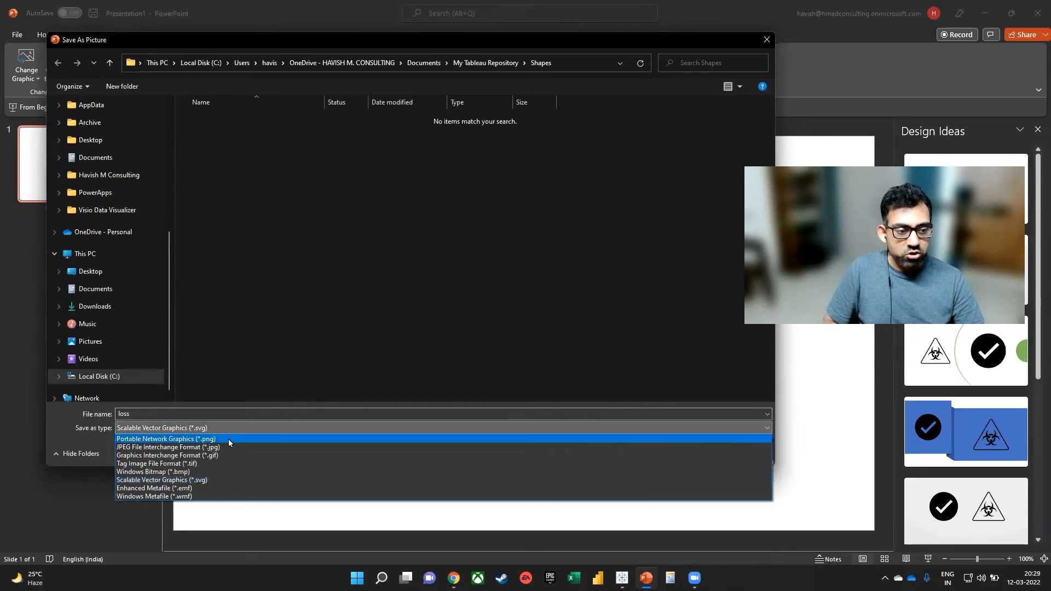
{"action": "left_click", "coordinate": [228, 439]}
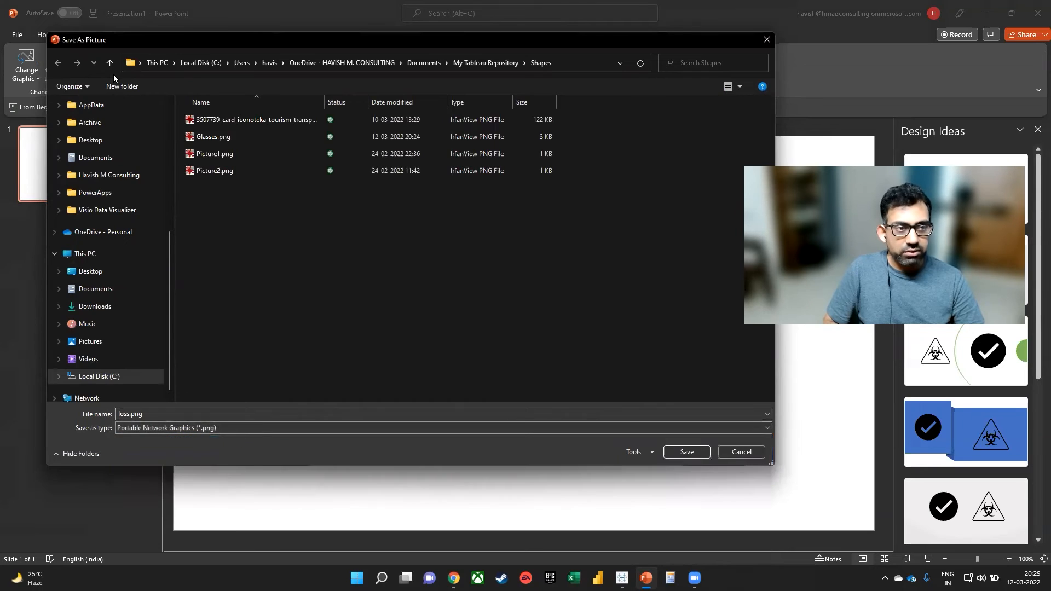
{"action": "left_click", "coordinate": [687, 452]}
Save the circled check mark icon as a PNG picture named profit in the Shapes folder
{"action": "right_click", "coordinate": [579, 316]}
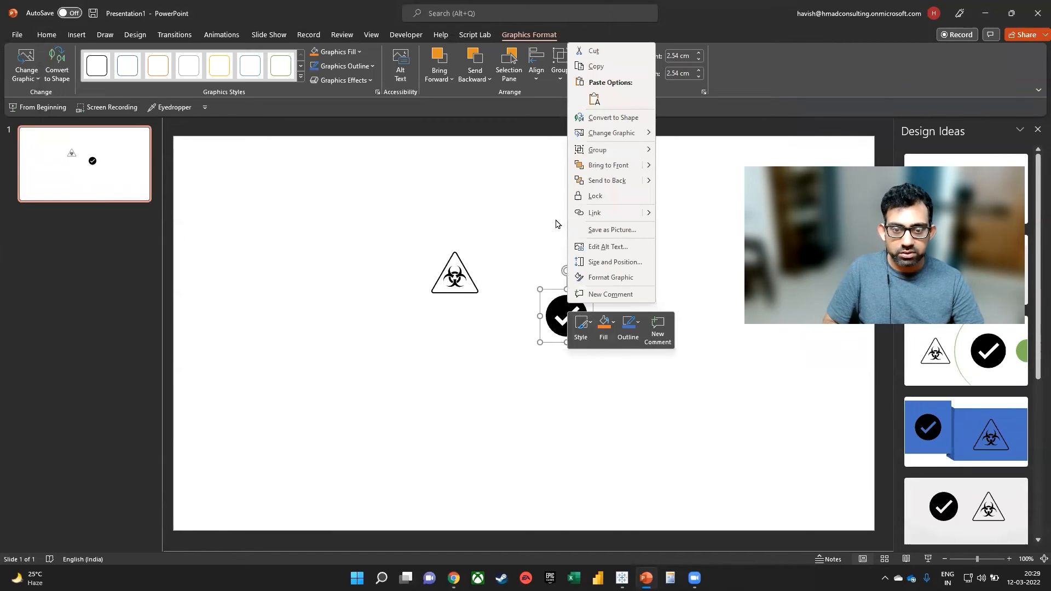
{"action": "left_click", "coordinate": [612, 230]}
{"action": "left_click", "coordinate": [233, 428]}
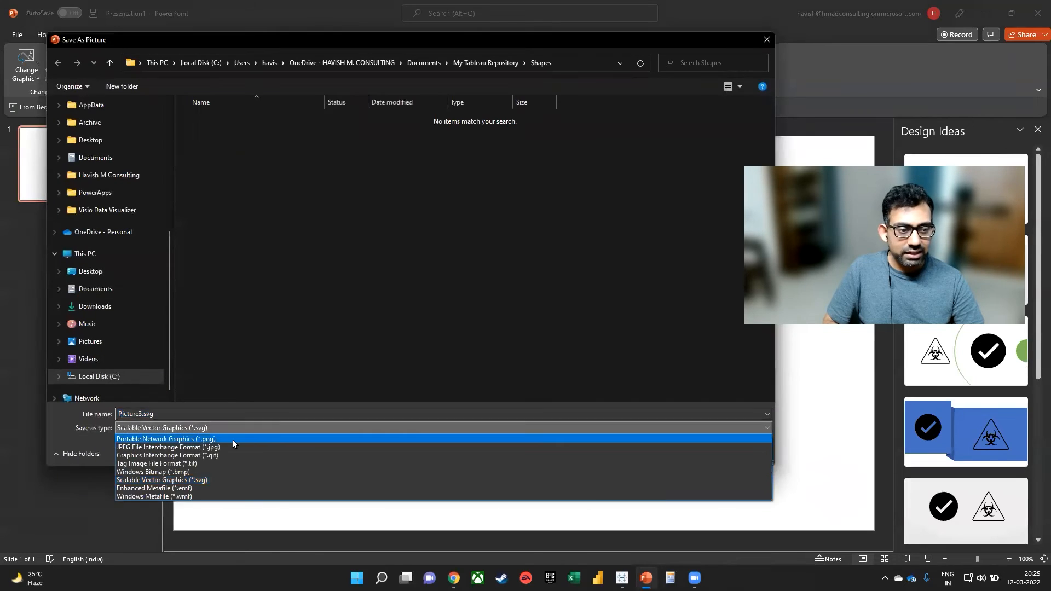
{"action": "left_click", "coordinate": [232, 439]}
{"action": "left_click", "coordinate": [234, 415]}
{"action": "type", "text": "profit"}
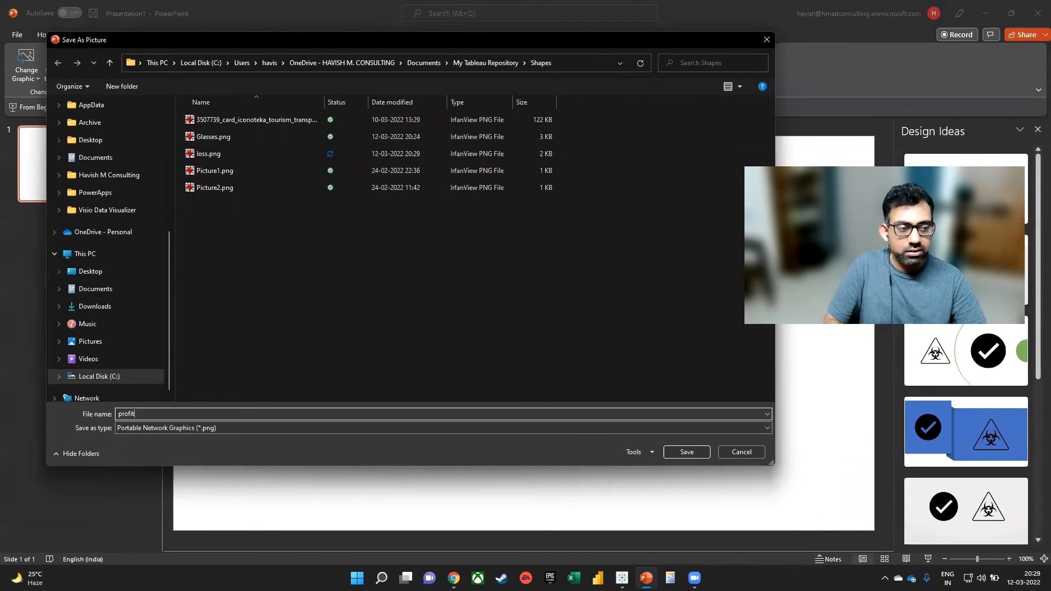
{"action": "left_click", "coordinate": [688, 452]}
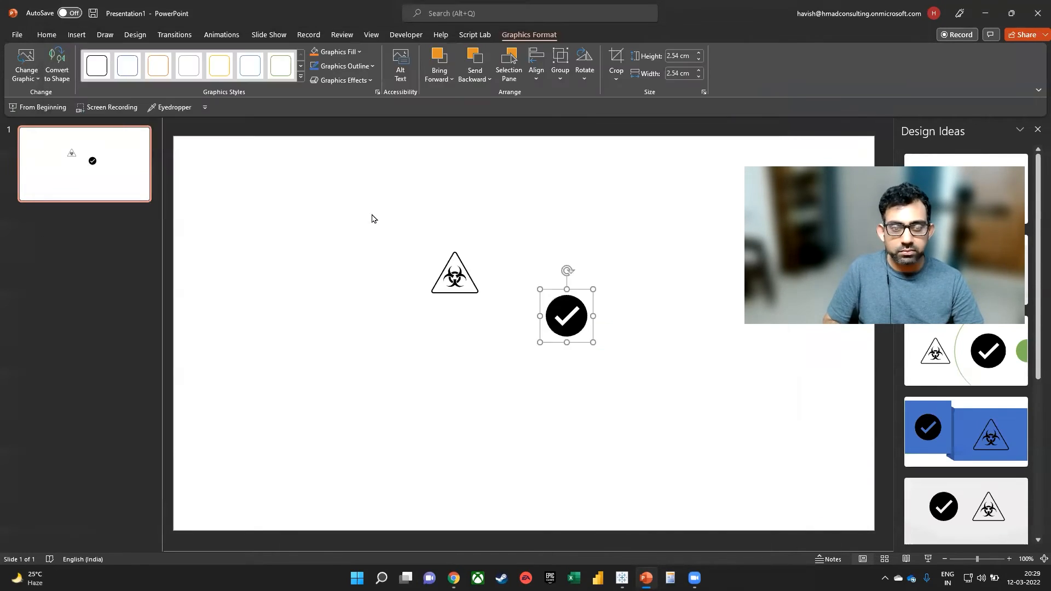
Switch back to Tableau Public and start a calculated field named Icon Condition
{"action": "left_click", "coordinate": [357, 209]}
{"action": "key", "text": "super+Tab"}
{"action": "left_click", "coordinate": [356, 210]}
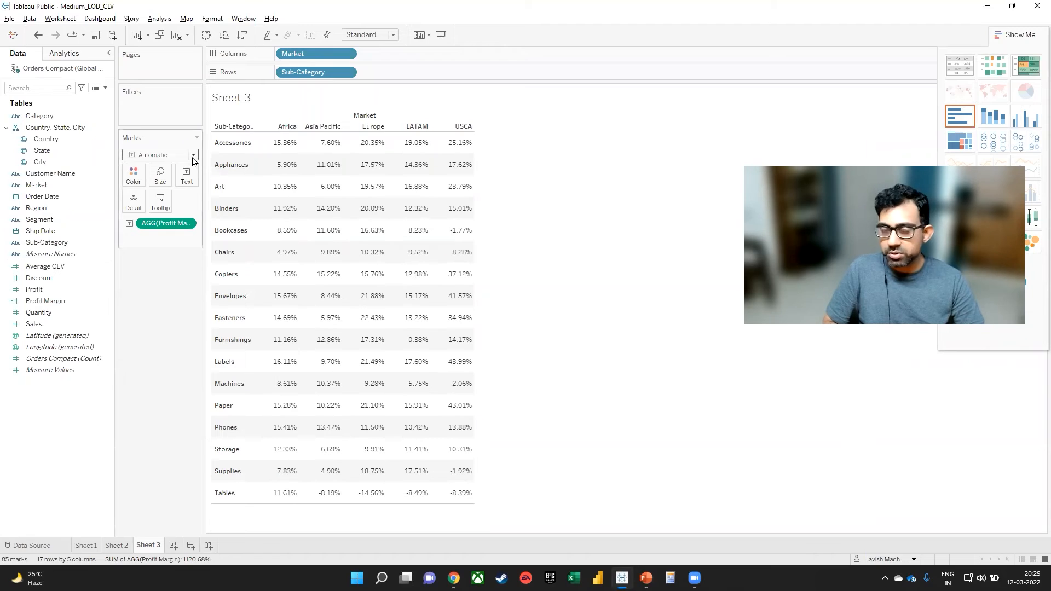
{"action": "left_click", "coordinate": [159, 18]}
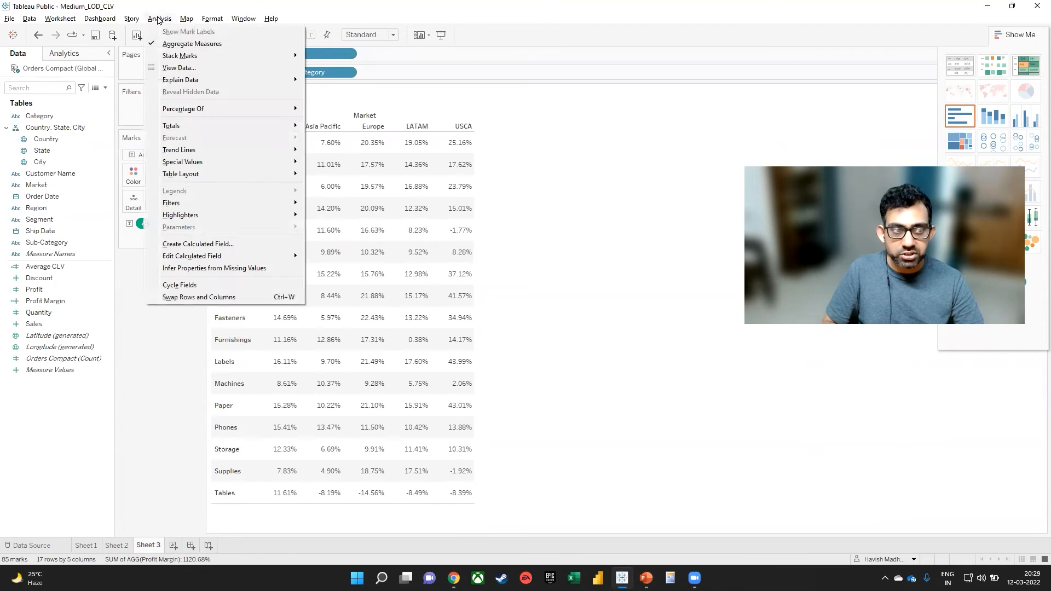
{"action": "left_click", "coordinate": [239, 248]}
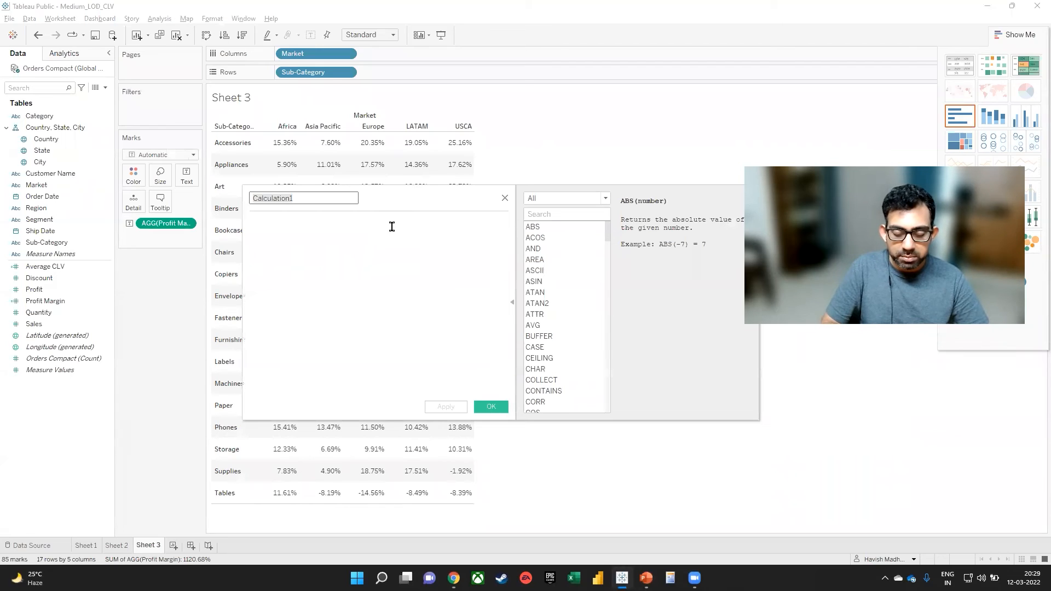
{"action": "key", "text": "BackSpace"}
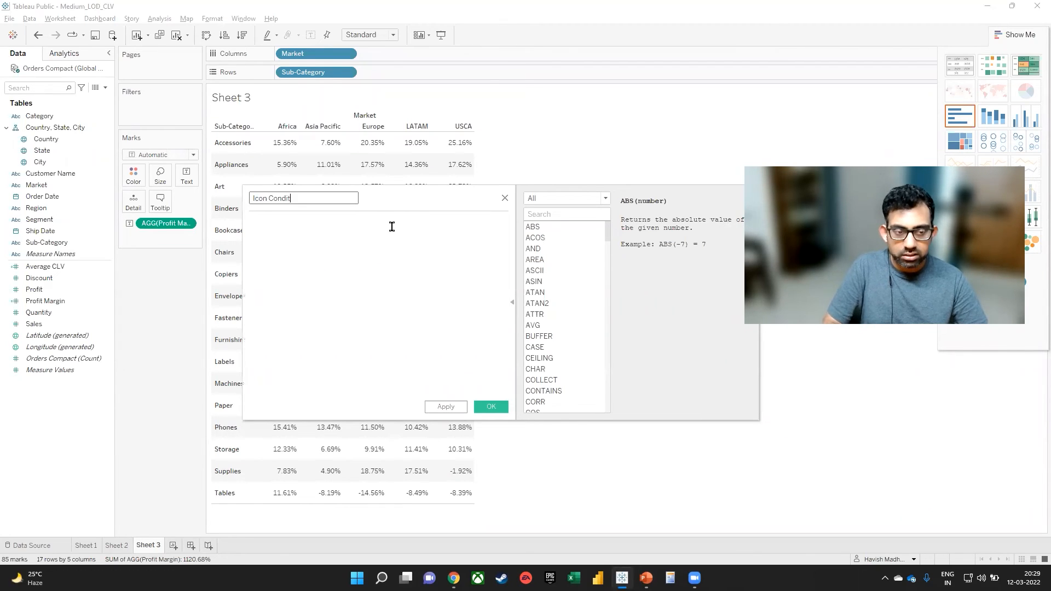
{"action": "left_click", "coordinate": [392, 226]}
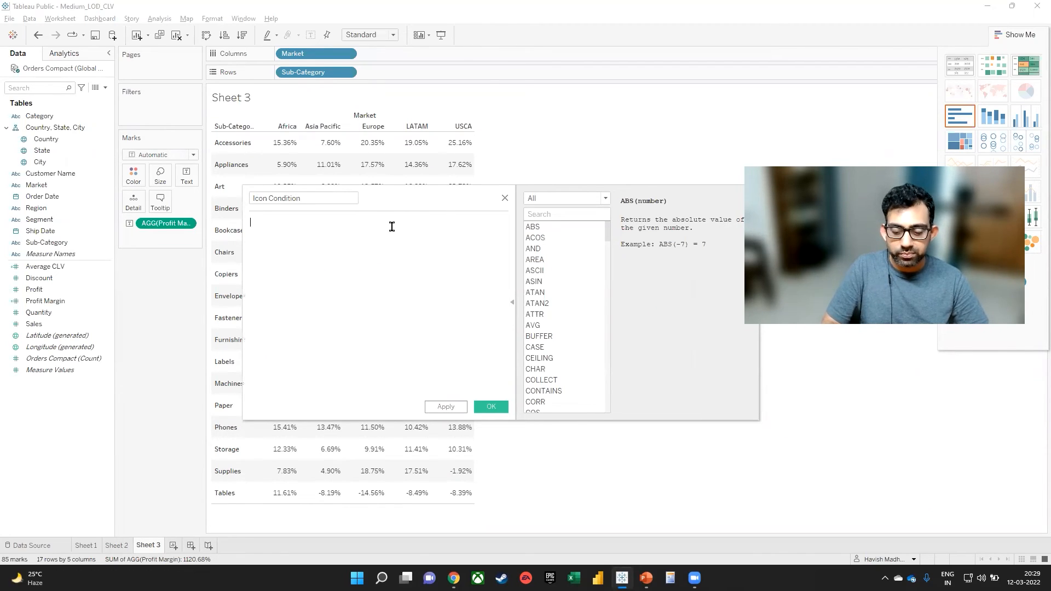
Begin the Icon Condition formula with IF [Profit Margin] < 0 THEN "L"
{"action": "type", "text": "IF "}
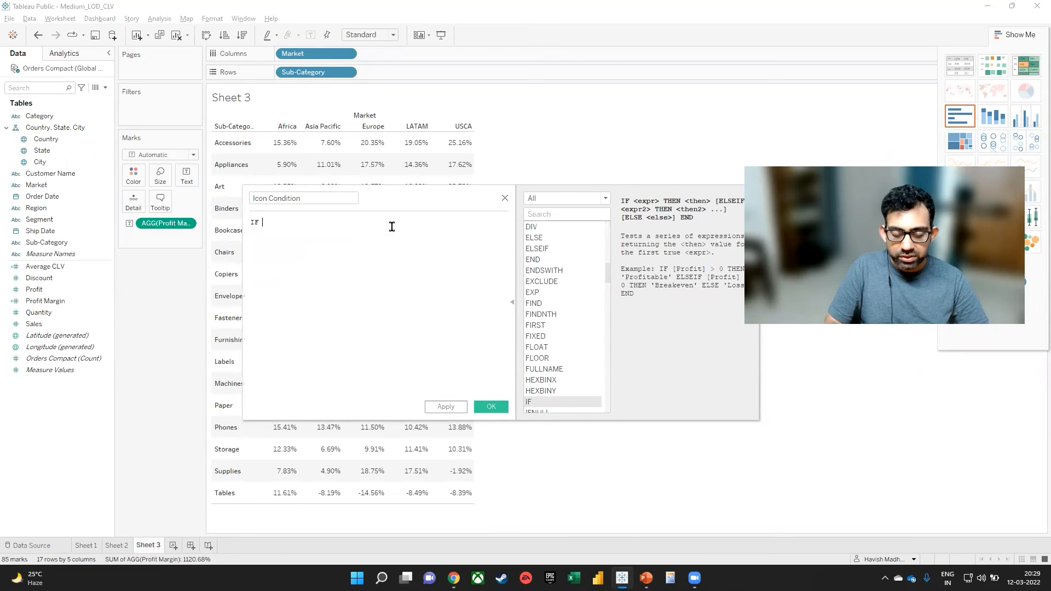
{"action": "type", "text": "prof"}
{"action": "key", "text": "Down"}
{"action": "key", "text": "Return"}
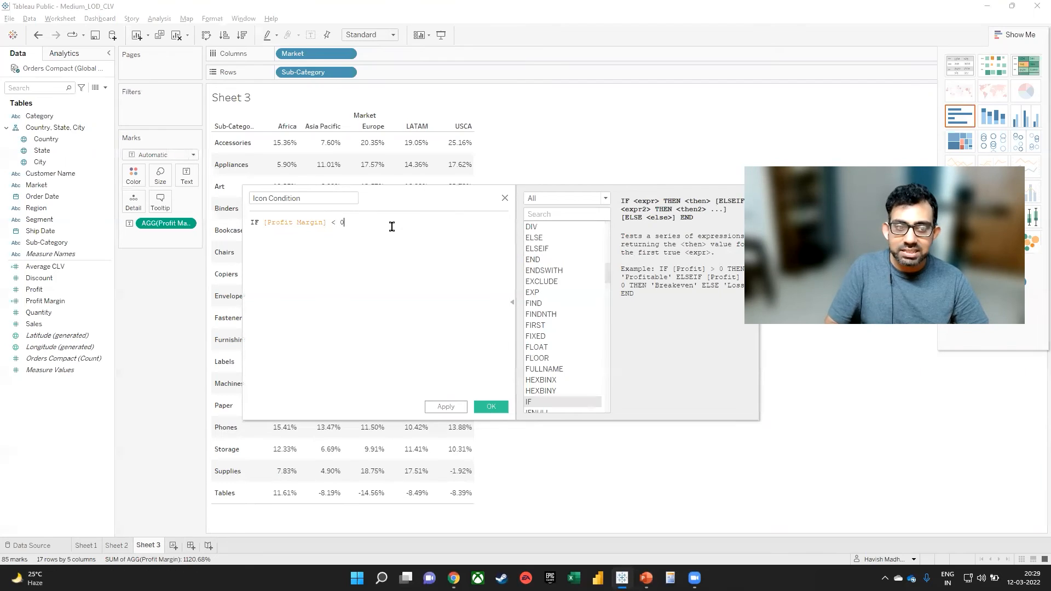
{"action": "type", "text": "< 0"}
{"action": "key", "text": "Return"}
{"action": "type", "text": "t"}
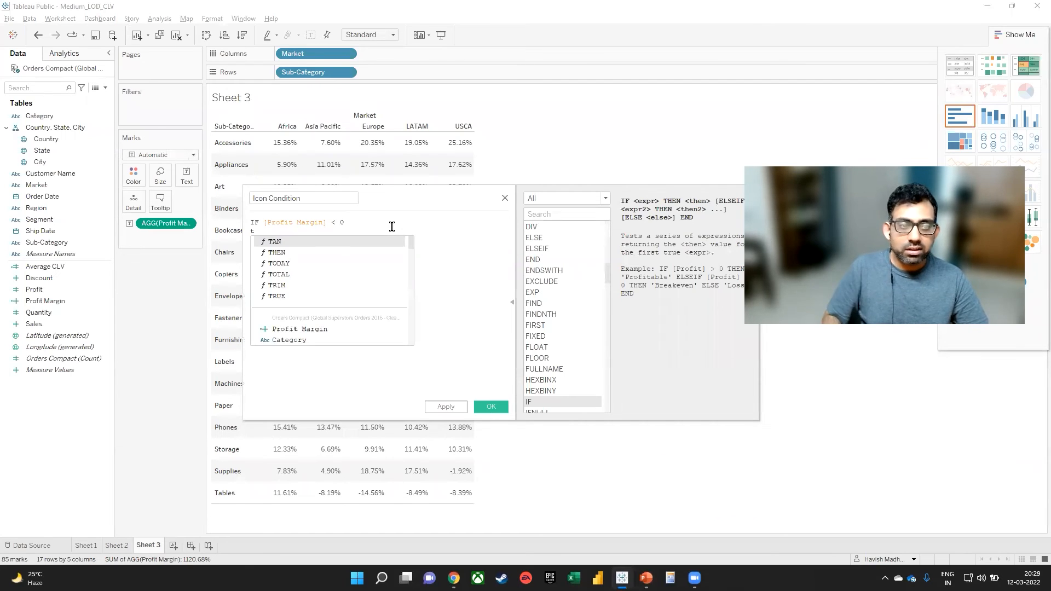
{"action": "type", "text": "h"}
{"action": "key", "text": "Return"}
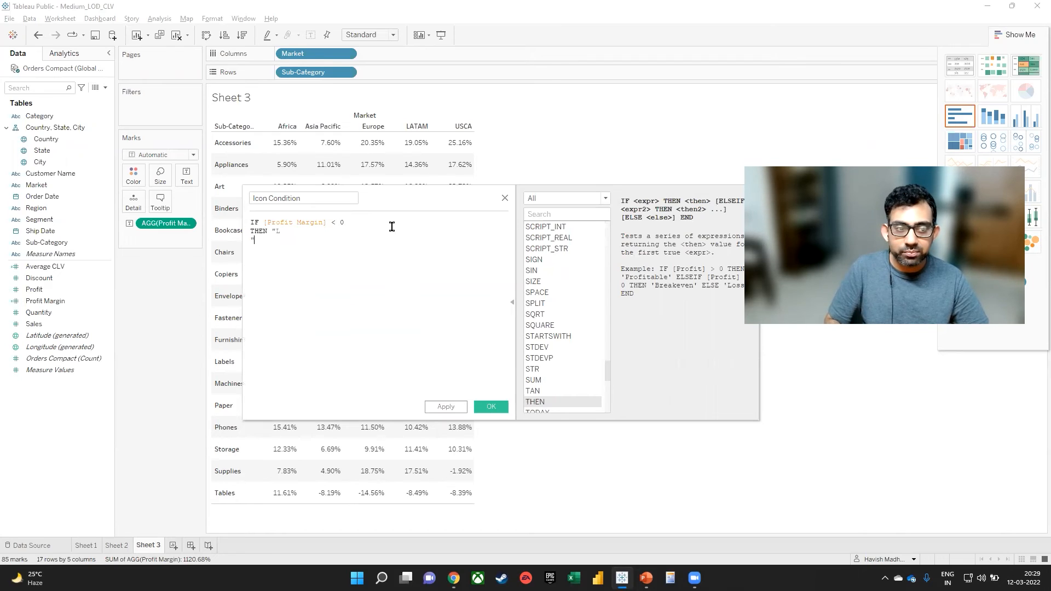
Complete the Icon Condition formula with ELSE "H" and END, and save the calculated field
{"action": "type", "text": "els"}
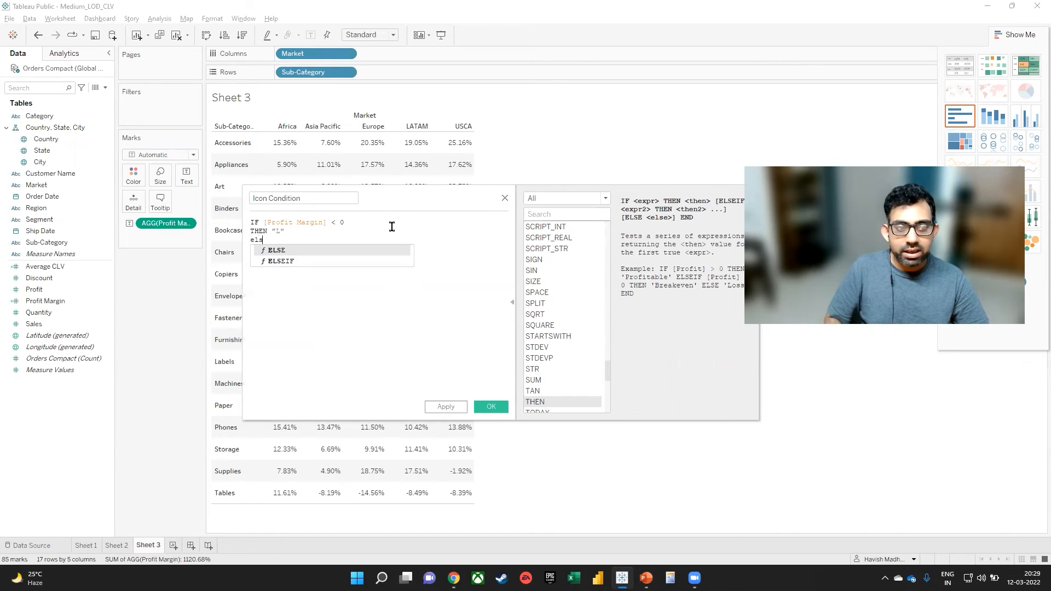
{"action": "key", "text": "Return"}
{"action": "type", "text": "\"H\""}
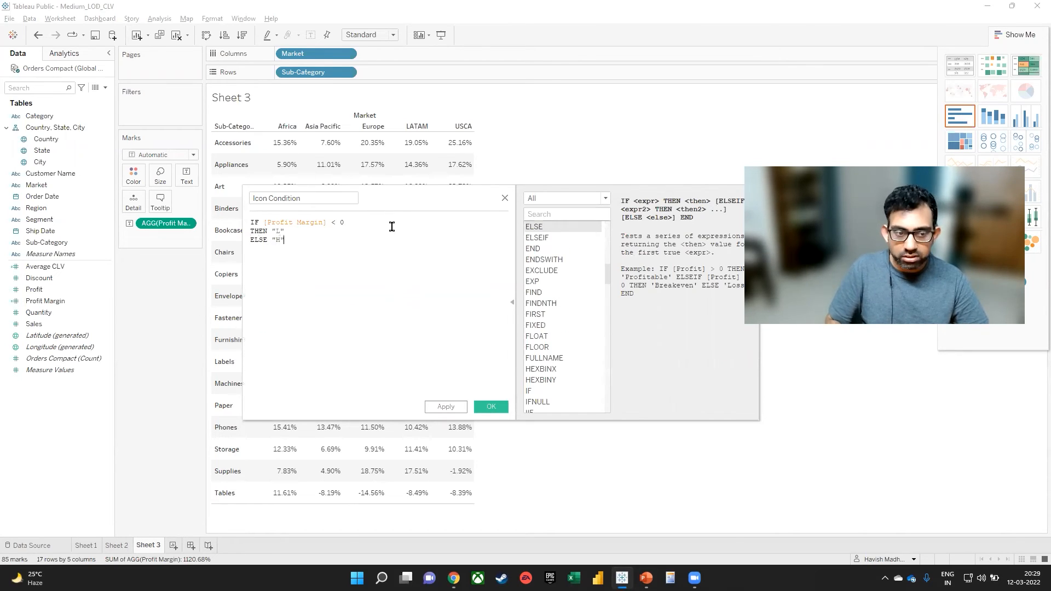
{"action": "key", "text": "Return"}
{"action": "type", "text": "end"}
{"action": "key", "text": "Return"}
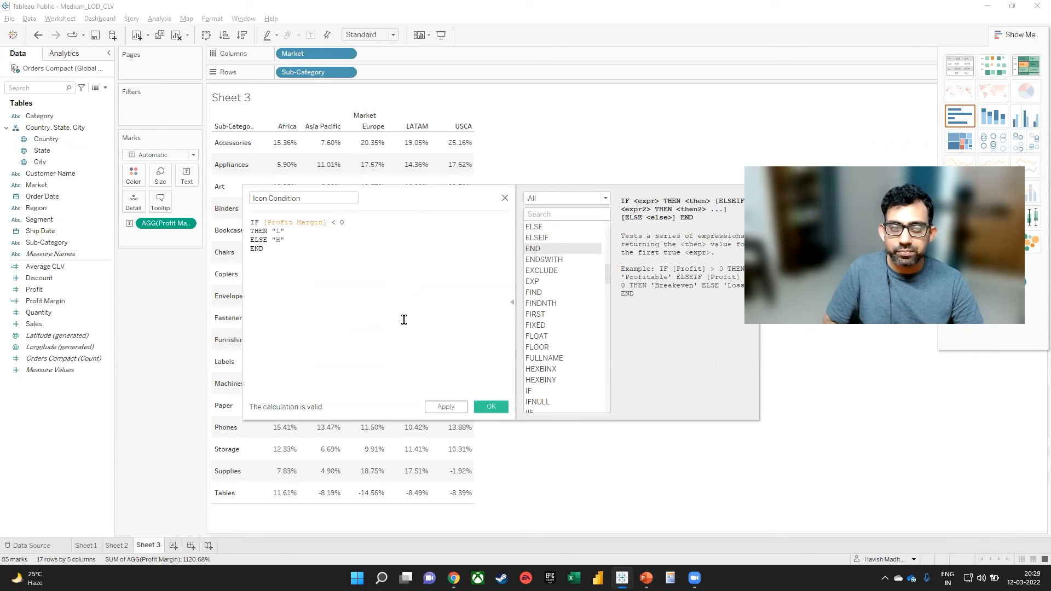
{"action": "left_click", "coordinate": [488, 407]}
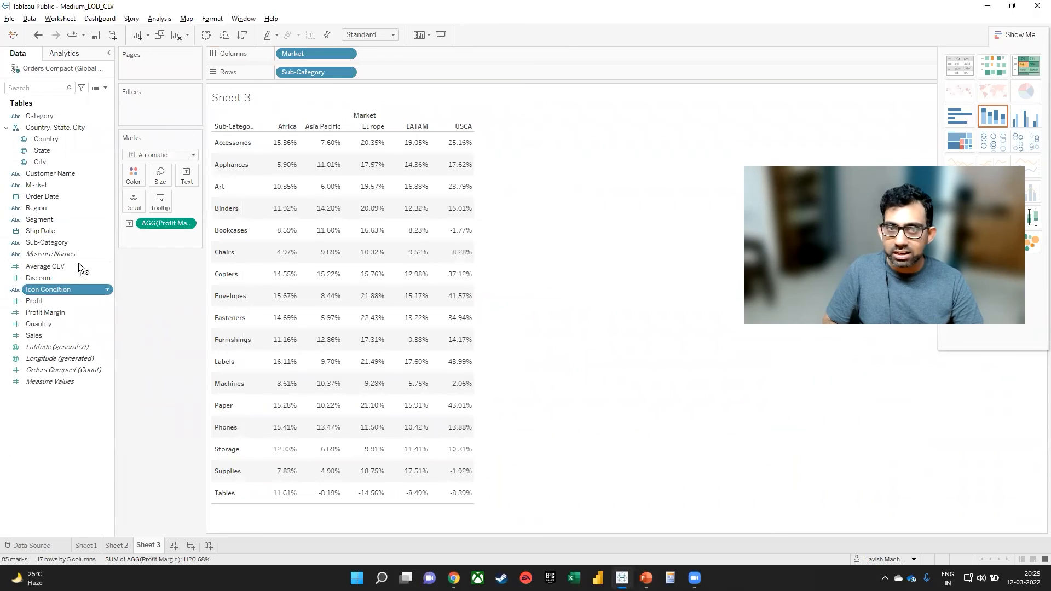
Color the Sub-Category by Market table by Icon Condition and change the mark type to Shape
{"action": "left_click_drag", "start_coordinate": [60, 289], "coordinate": [134, 177]}
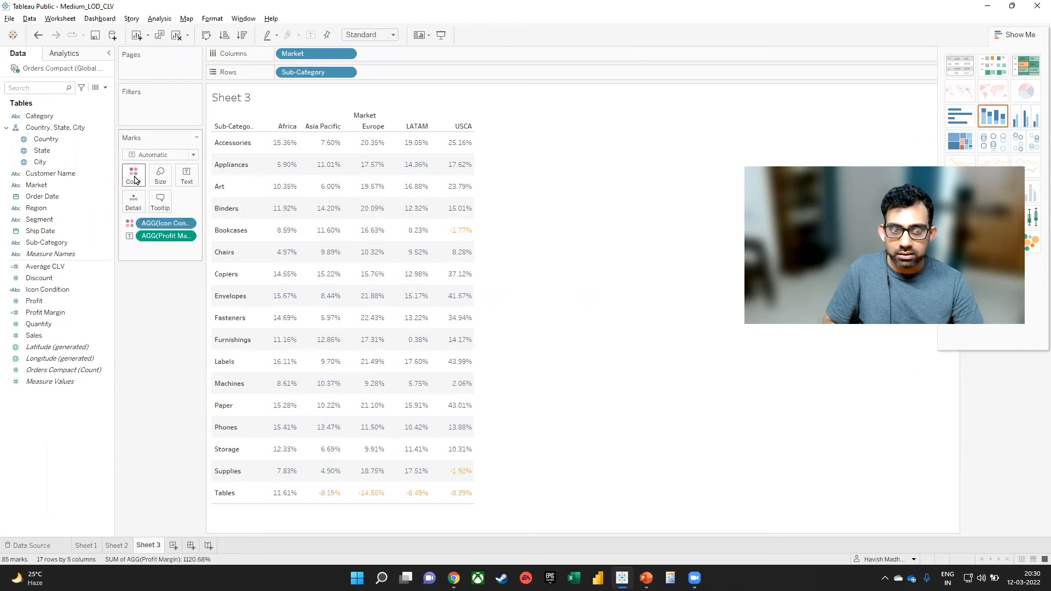
{"action": "left_click", "coordinate": [163, 155]}
{"action": "left_click", "coordinate": [165, 245]}
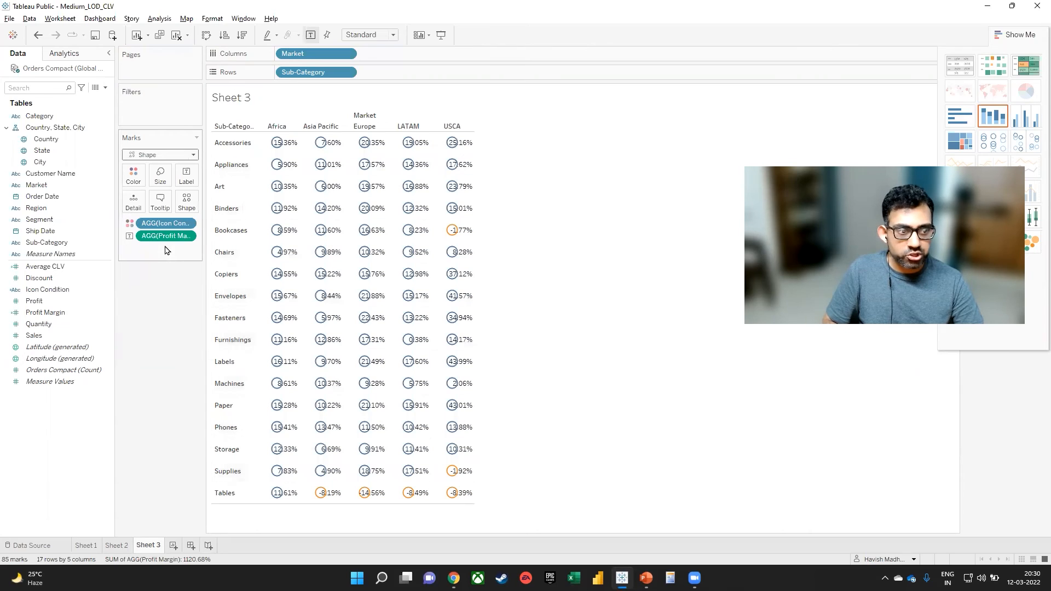
Reload the Custom shape palette in the shape settings and leave them without assigning a shape
{"action": "left_click", "coordinate": [181, 208]}
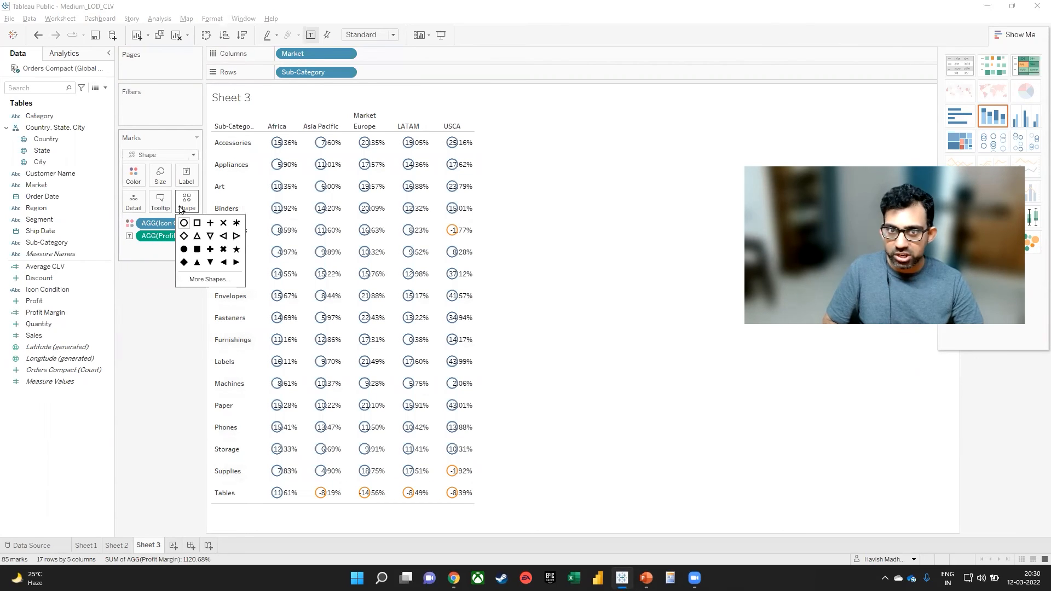
{"action": "left_click", "coordinate": [182, 208]}
{"action": "left_click", "coordinate": [187, 204]}
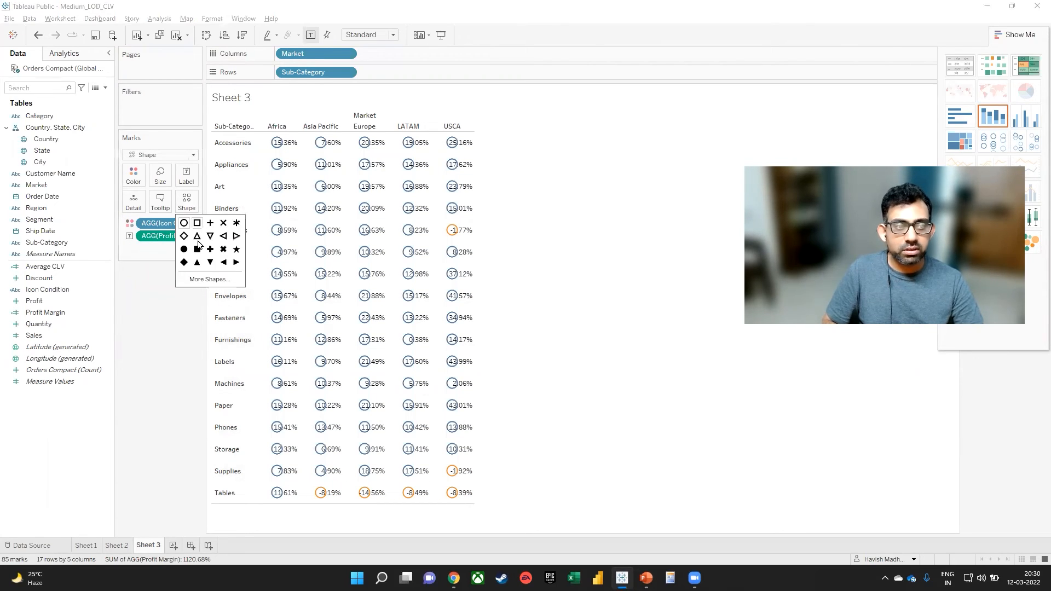
{"action": "left_click", "coordinate": [209, 279]}
{"action": "left_click", "coordinate": [546, 193]}
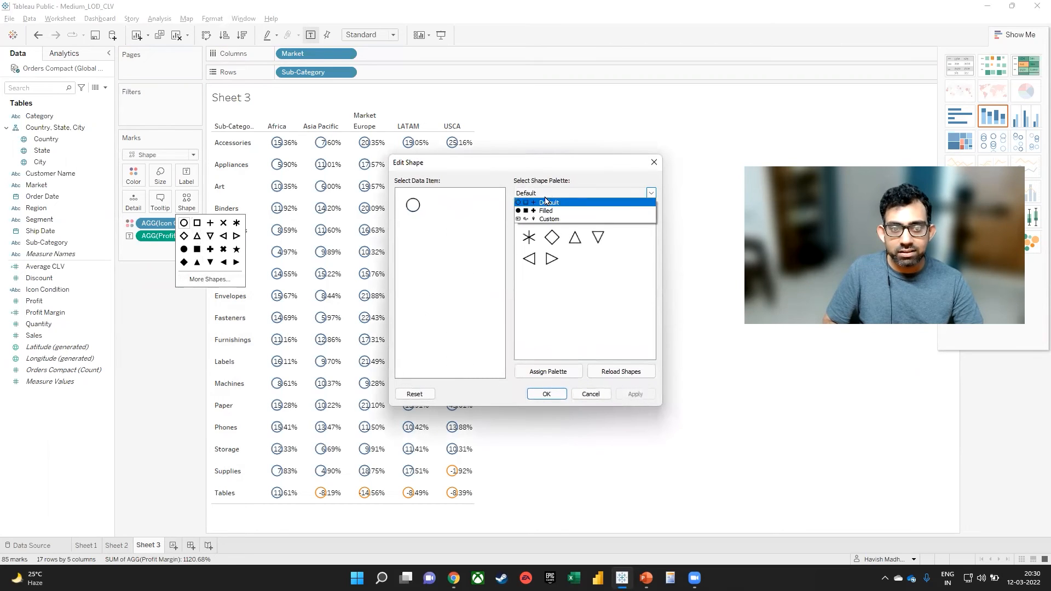
{"action": "left_click", "coordinate": [546, 211]}
{"action": "left_click", "coordinate": [548, 194]}
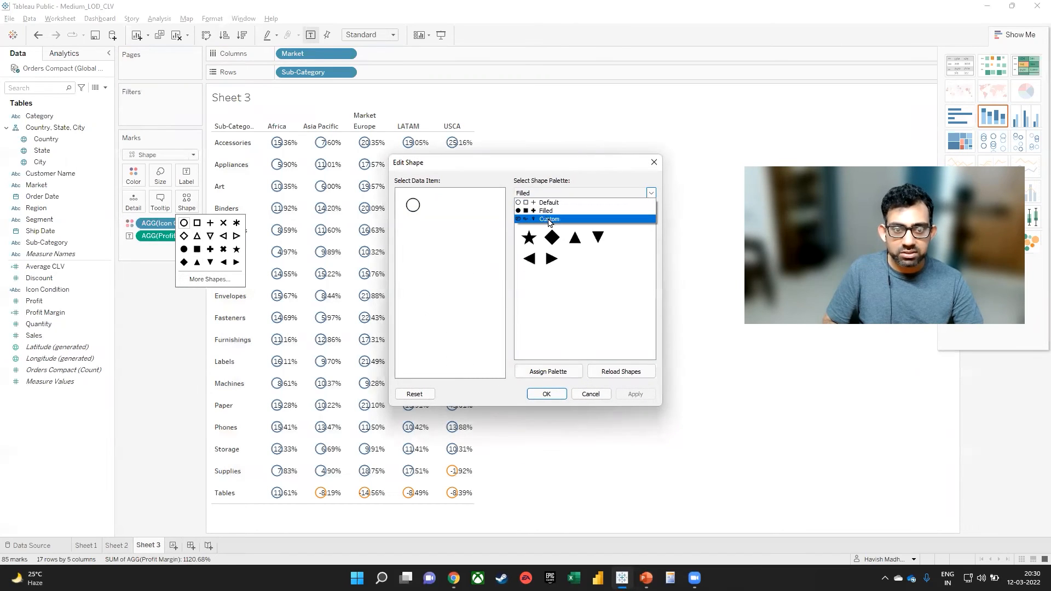
{"action": "left_click", "coordinate": [549, 219]}
{"action": "left_click", "coordinate": [621, 372]}
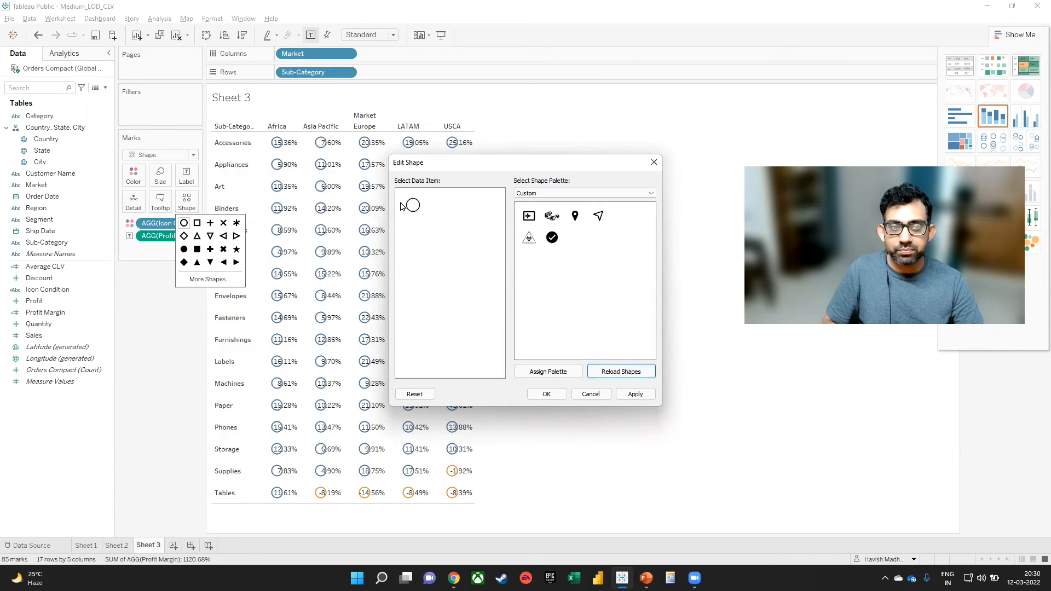
{"action": "left_click", "coordinate": [602, 397]}
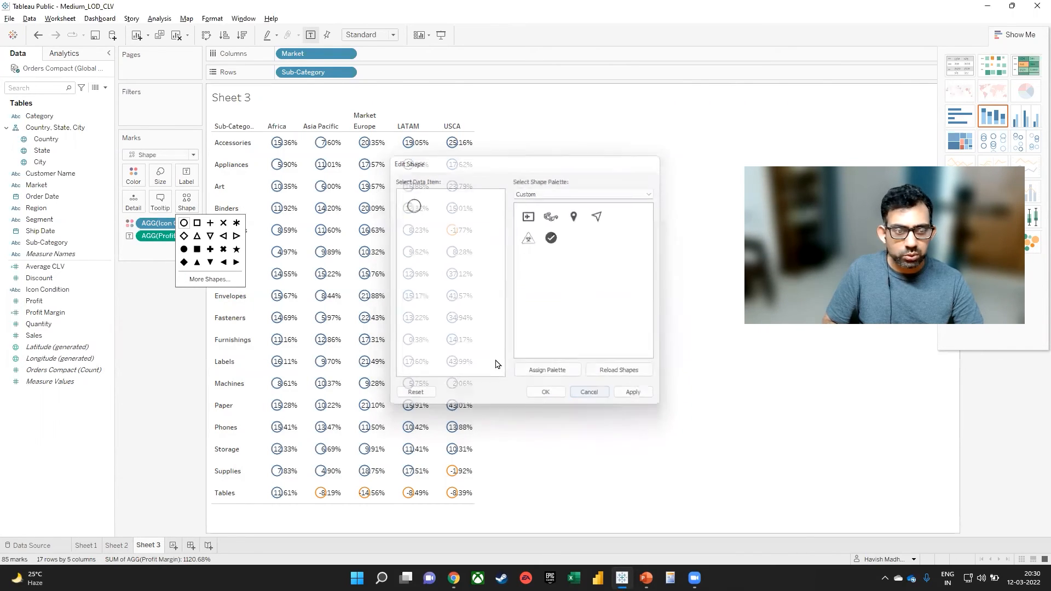
{"action": "left_click", "coordinate": [146, 267]}
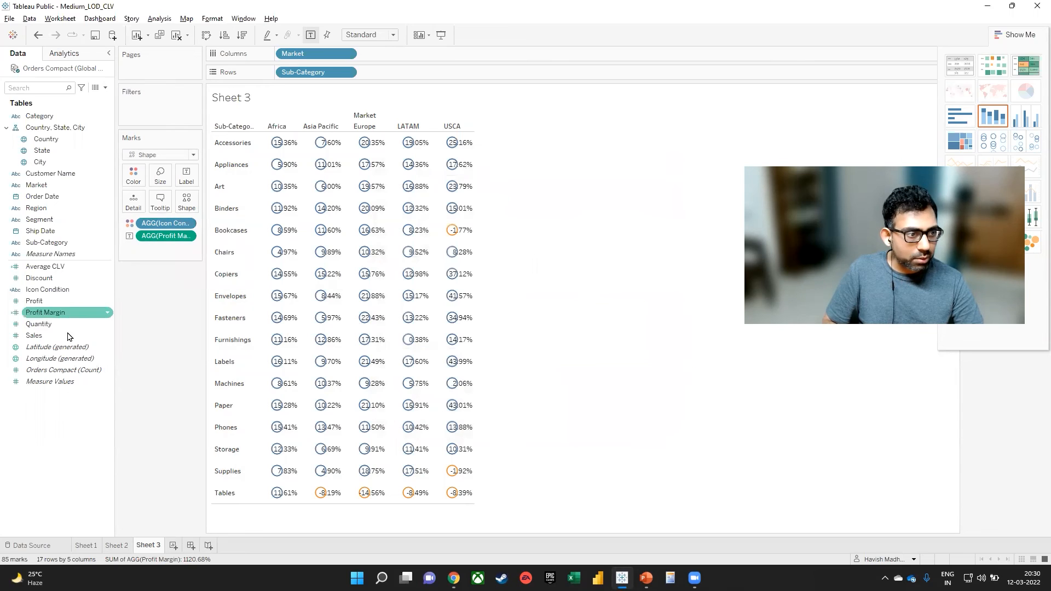
Switch Icon Condition from color to shape, and assign the custom check mark to H and the biohazard triangle to L
{"action": "left_click_drag", "start_coordinate": [159, 227], "coordinate": [186, 202]}
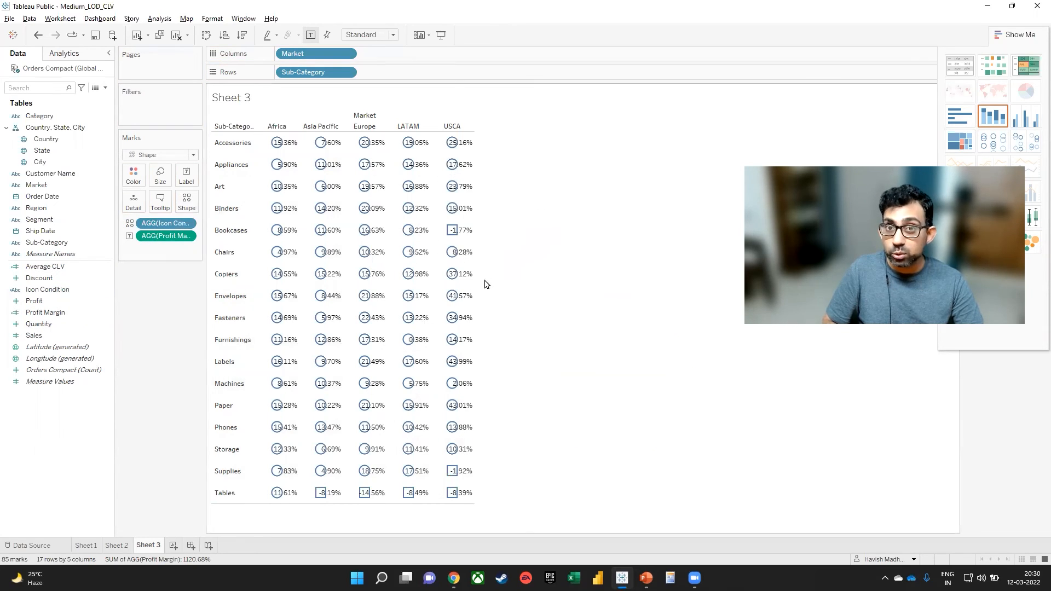
{"action": "left_click", "coordinate": [189, 206]}
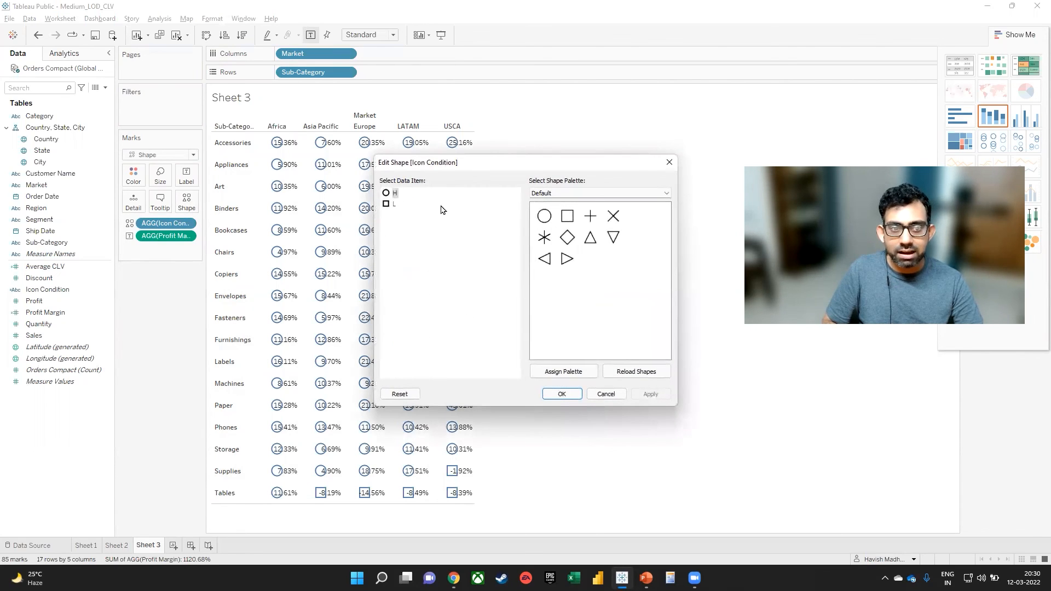
{"action": "left_click", "coordinate": [563, 194]}
{"action": "left_click", "coordinate": [552, 222]}
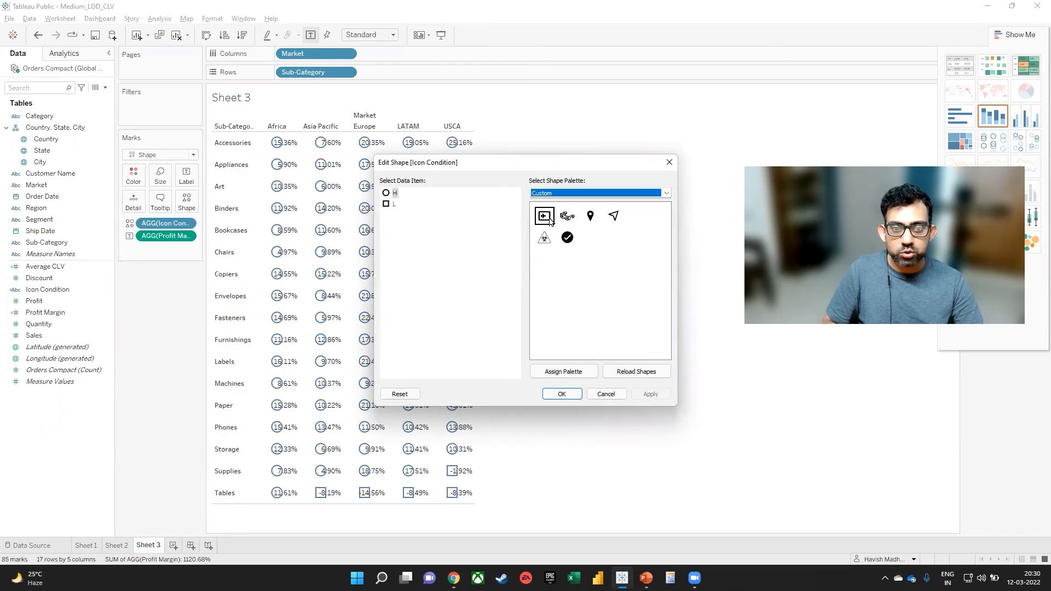
{"action": "left_click", "coordinate": [566, 238]}
{"action": "left_click", "coordinate": [395, 205]}
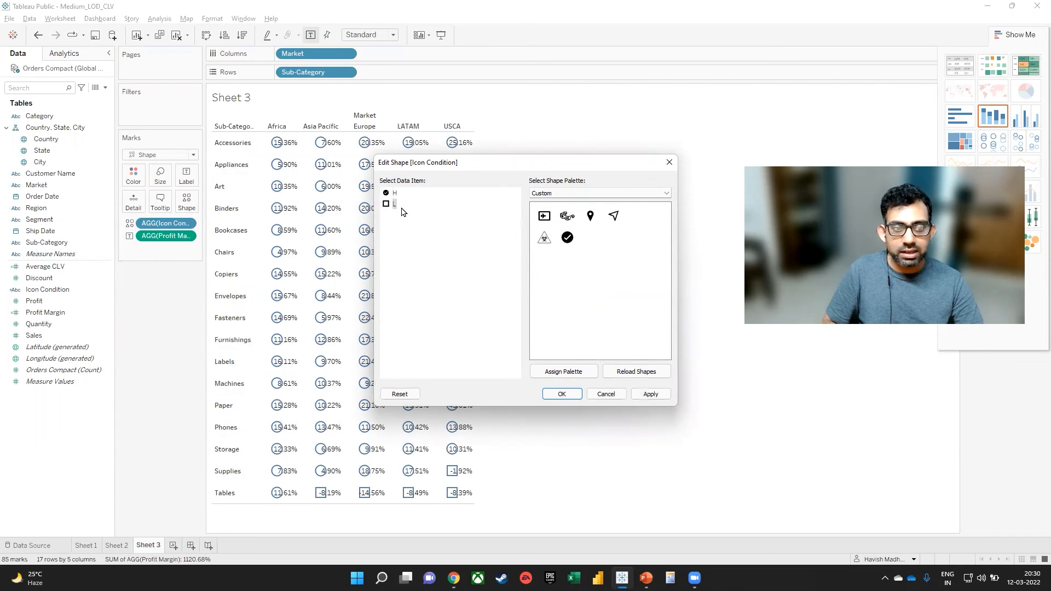
{"action": "left_click", "coordinate": [544, 237]}
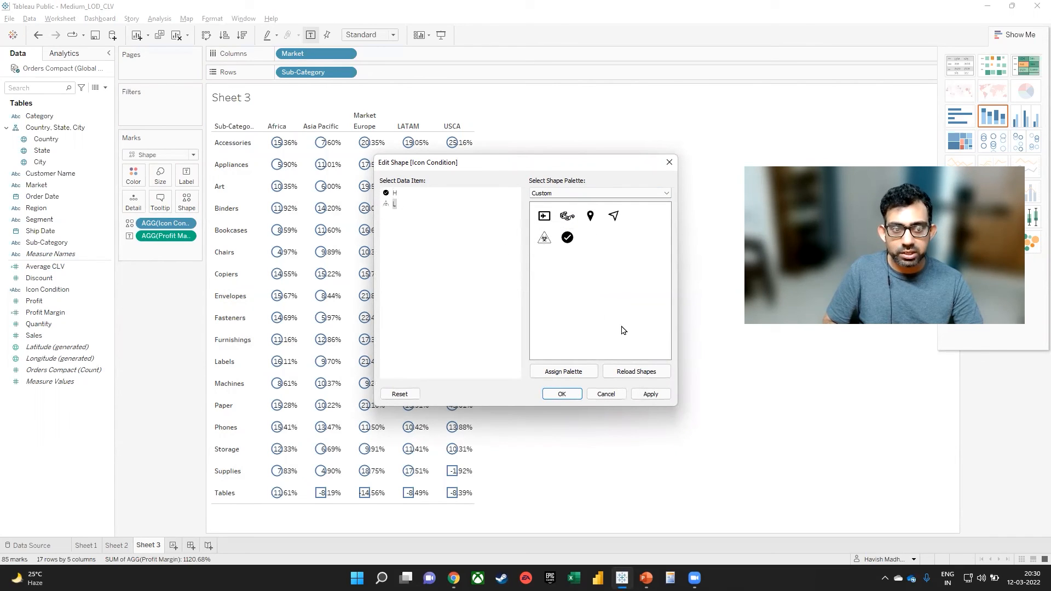
{"action": "left_click", "coordinate": [648, 394]}
{"action": "left_click", "coordinate": [562, 394]}
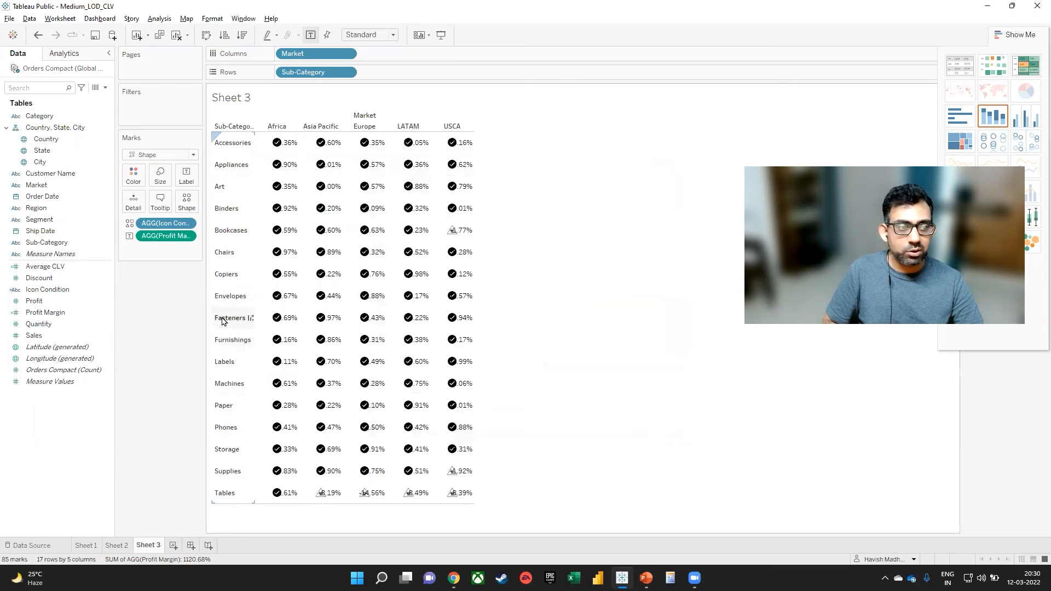
Remove the Profit Margin labels from the marks and enlarge the icons
{"action": "left_click_drag", "start_coordinate": [167, 237], "coordinate": [157, 311]}
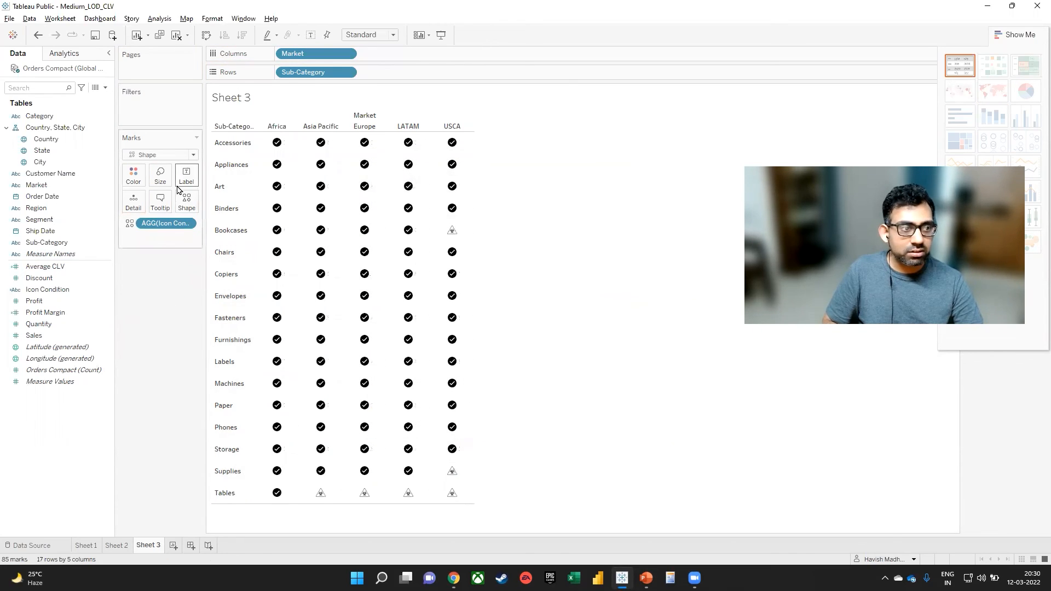
{"action": "left_click", "coordinate": [162, 178]}
{"action": "left_click_drag", "start_coordinate": [180, 202], "coordinate": [201, 202]}
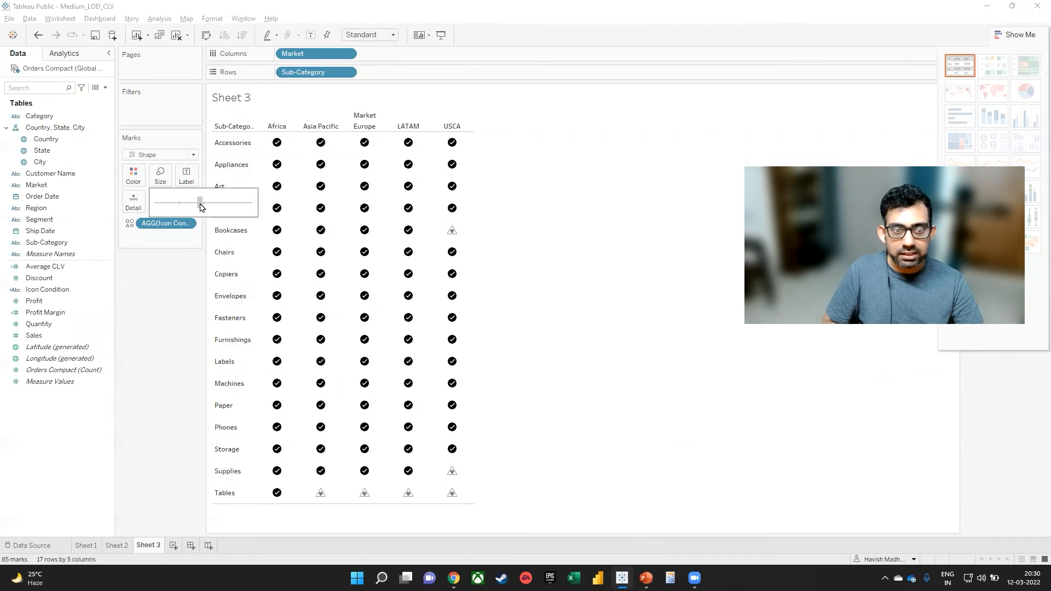
{"action": "left_click", "coordinate": [158, 334]}
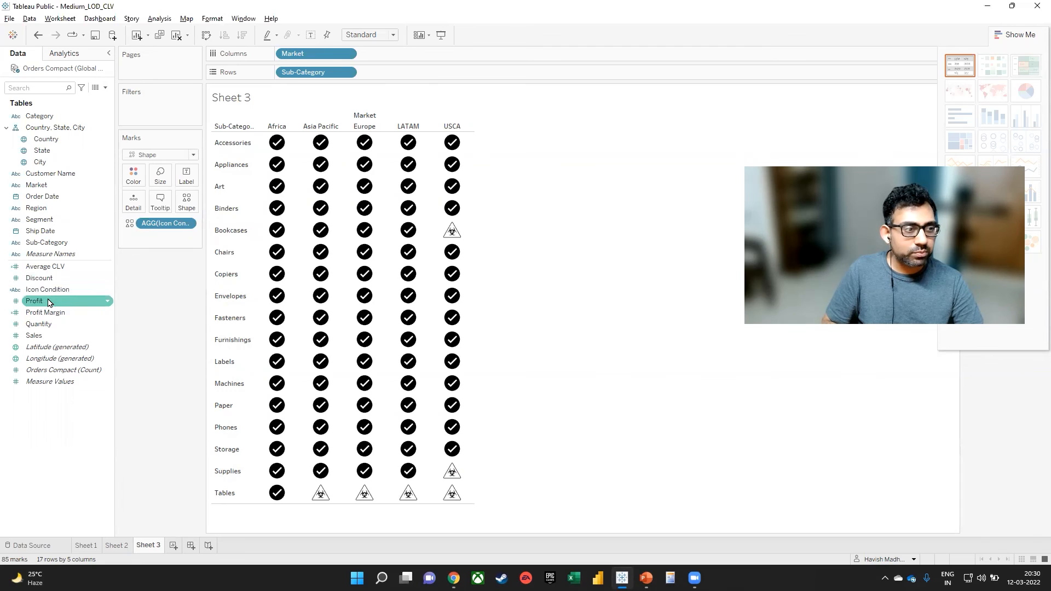
Color the icons by Icon Condition, with green for H and red for L
{"action": "left_click_drag", "start_coordinate": [52, 290], "coordinate": [133, 185]}
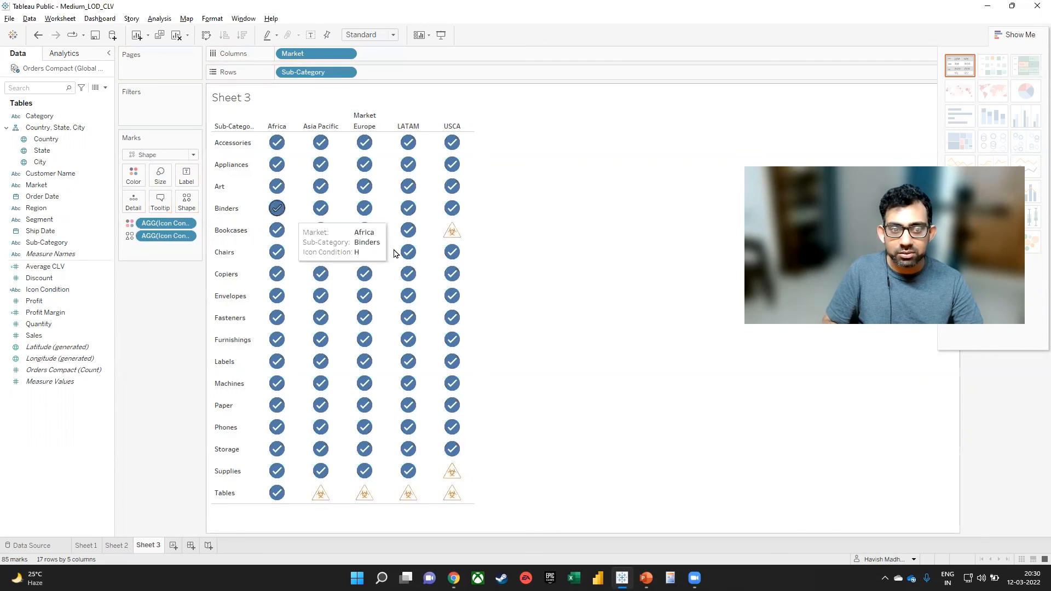
{"action": "left_click", "coordinate": [133, 184]}
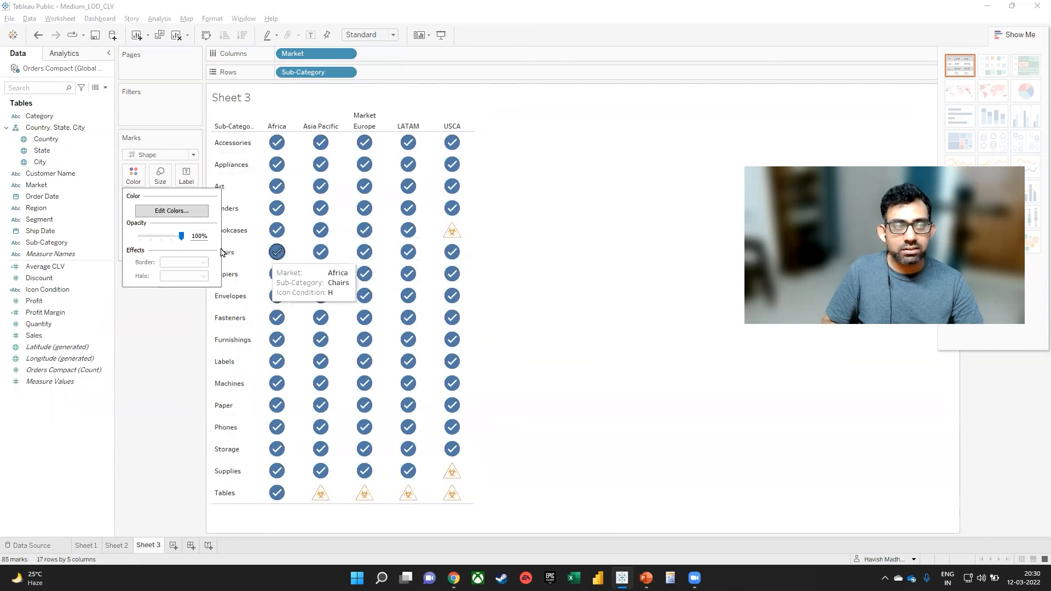
{"action": "left_click", "coordinate": [172, 211]}
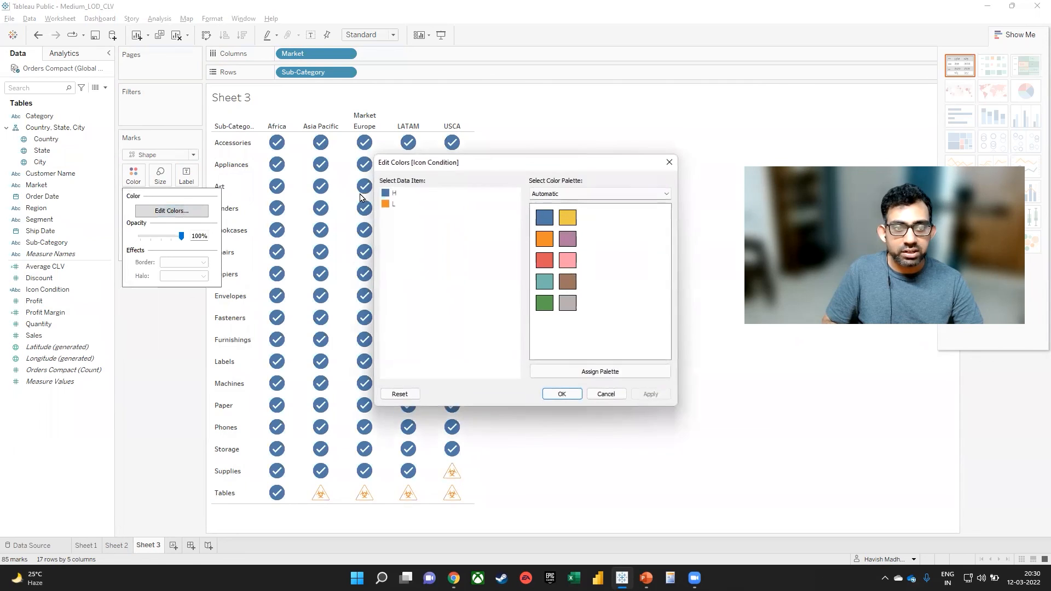
{"action": "left_click", "coordinate": [544, 302]}
{"action": "left_click", "coordinate": [393, 203]}
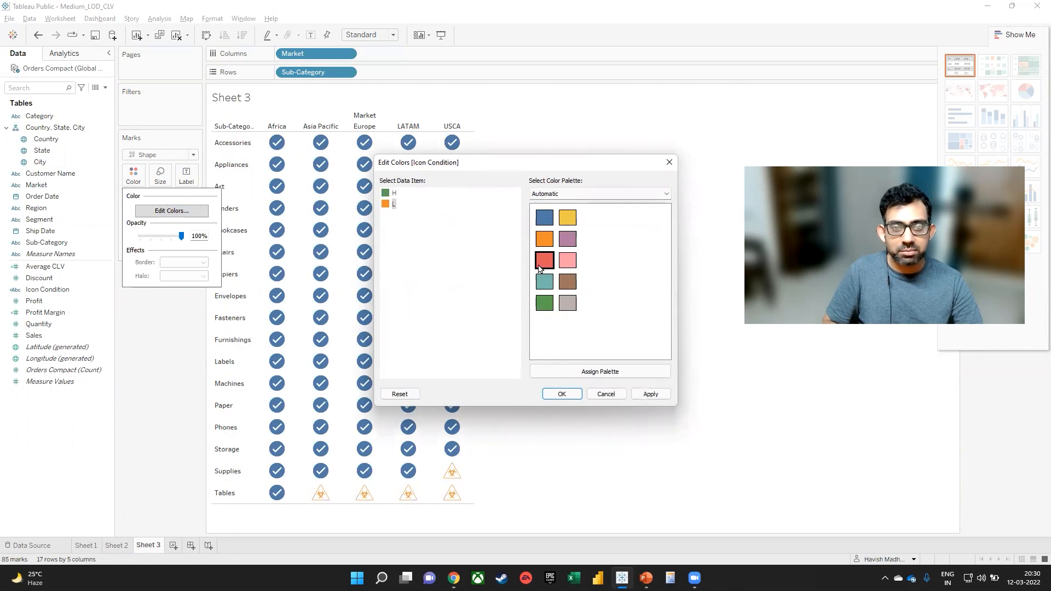
{"action": "left_click", "coordinate": [544, 260]}
{"action": "left_click", "coordinate": [574, 394]}
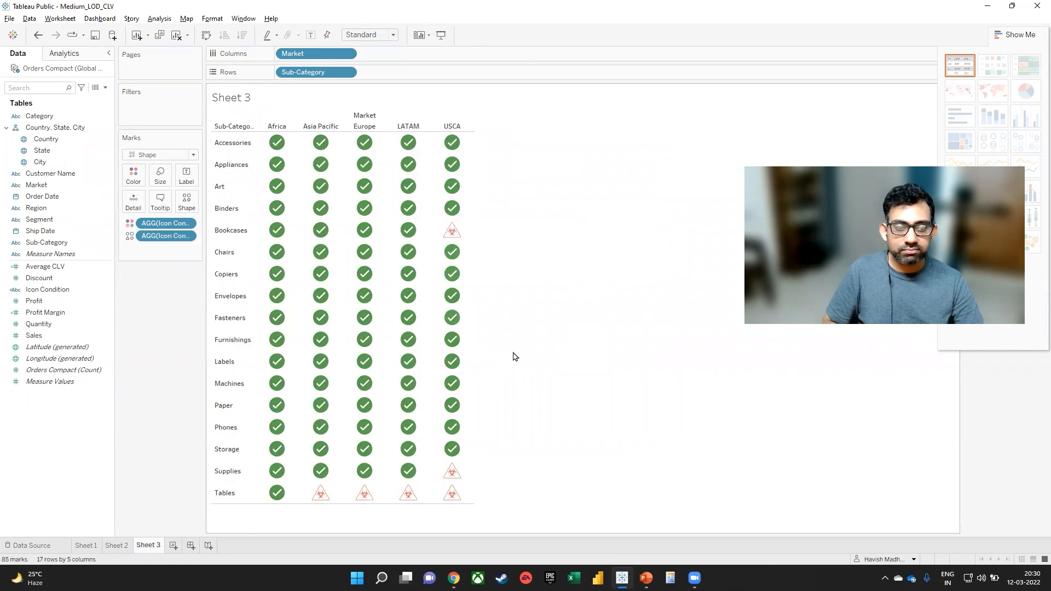
Widen the columns and increase the row height of the icon table in presentation mode, and return to the worksheet editing view
{"action": "key", "text": "F7"}
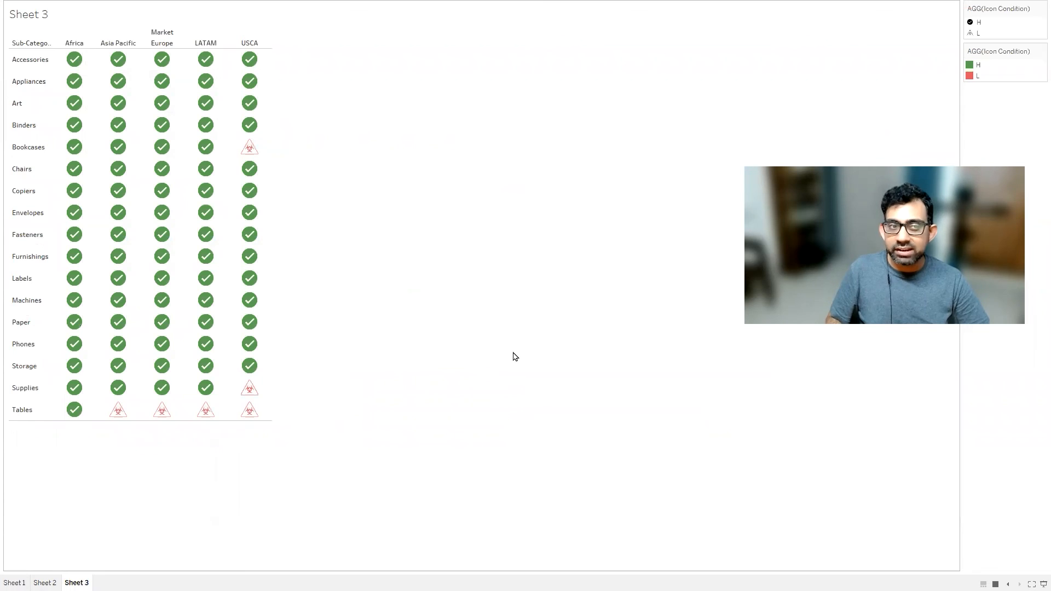
{"action": "key", "text": "ctrl+Right"}
{"action": "key", "text": "ctrl+Right"}
{"action": "key", "text": "ctrl+Right"}
{"action": "key", "text": "ctrl+Right"}
{"action": "key", "text": "ctrl+Down"}
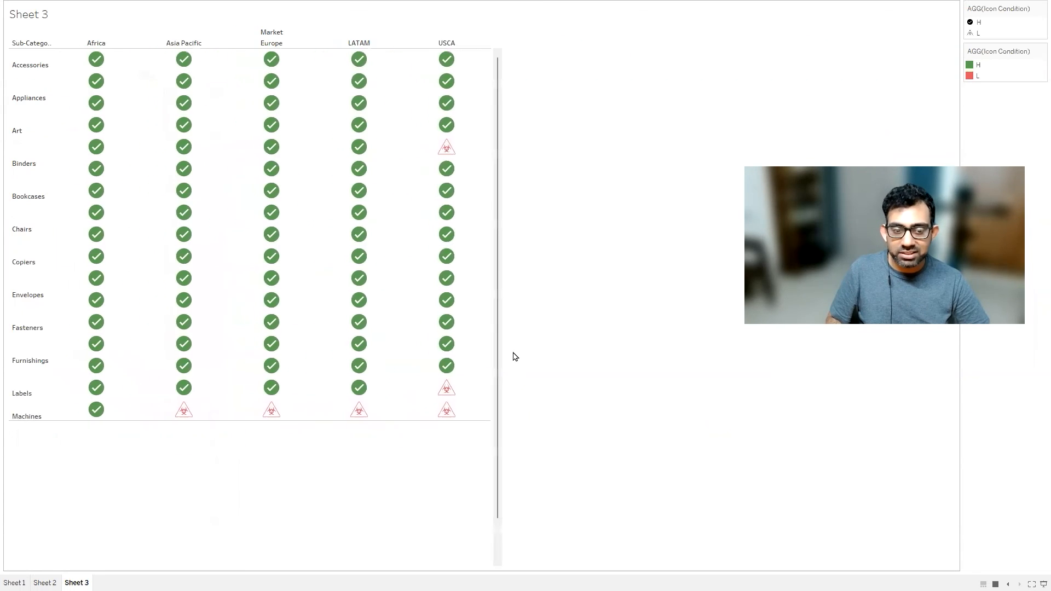
{"action": "key", "text": "ctrl+Down"}
{"action": "scroll", "coordinate": [240, 341], "scroll_direction": "down", "scroll_amount": 2}
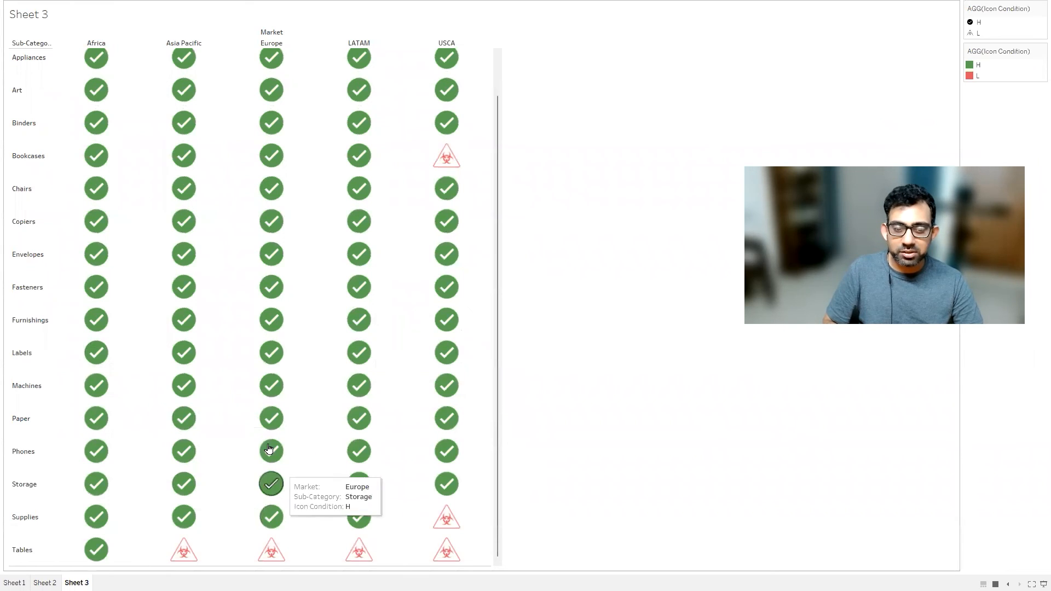
{"action": "key", "text": "Escape"}
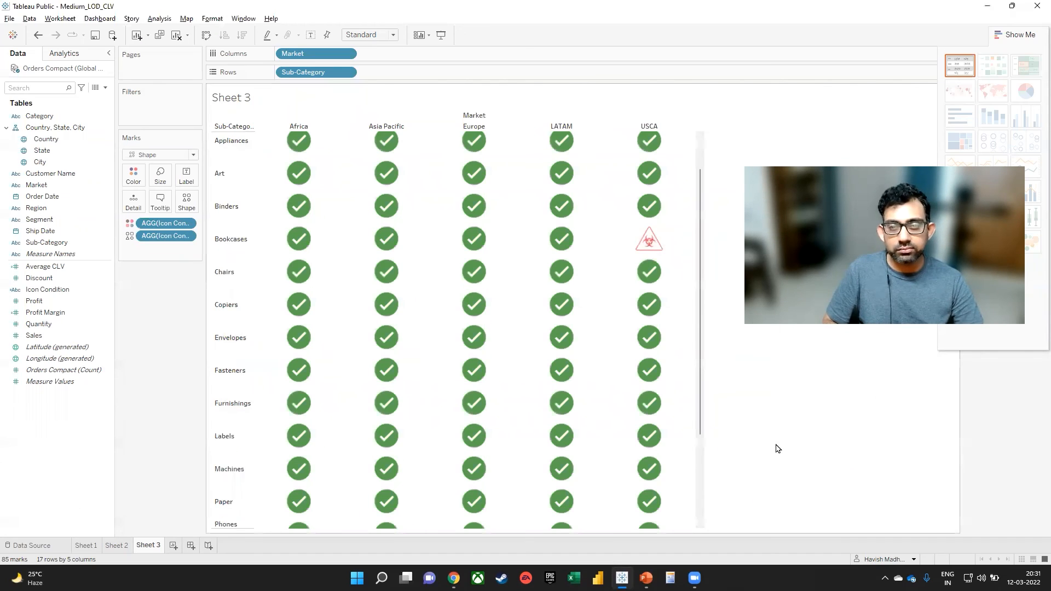